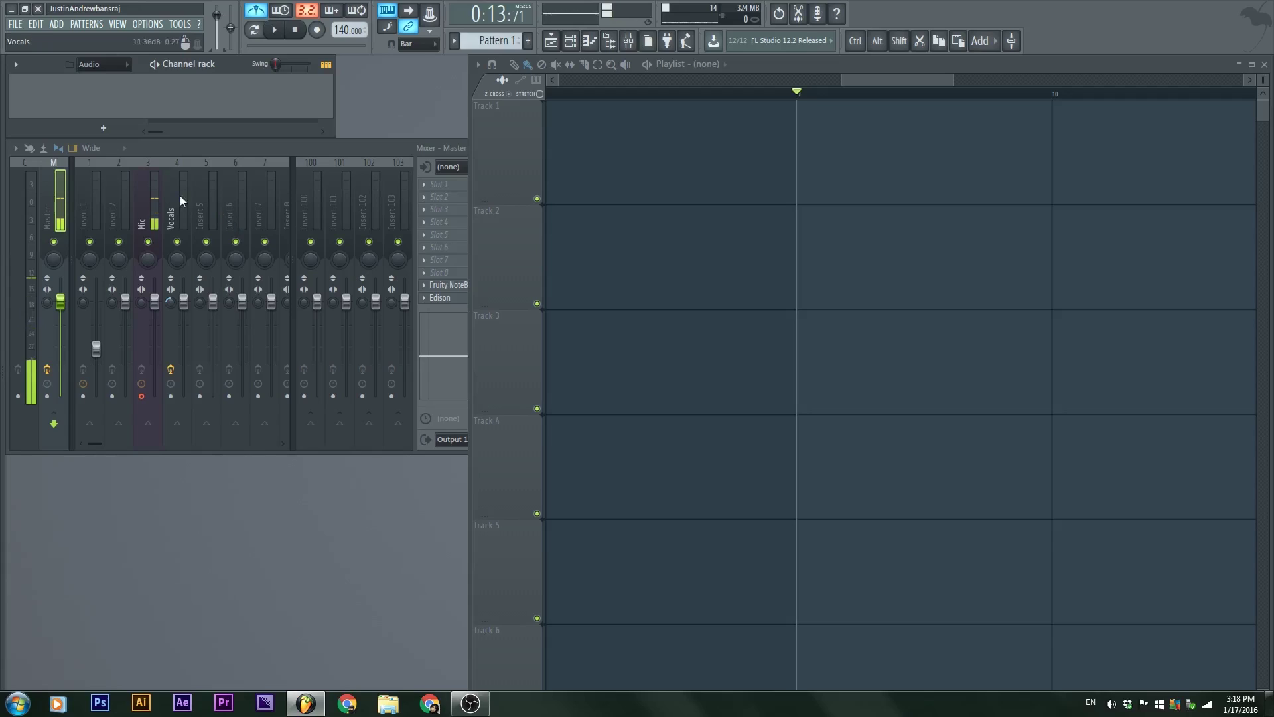
Step: Show the Mic insert (3) effect slots, narrow the mixer to inserts 1–8, then minimize FL Studio
click(149, 207)
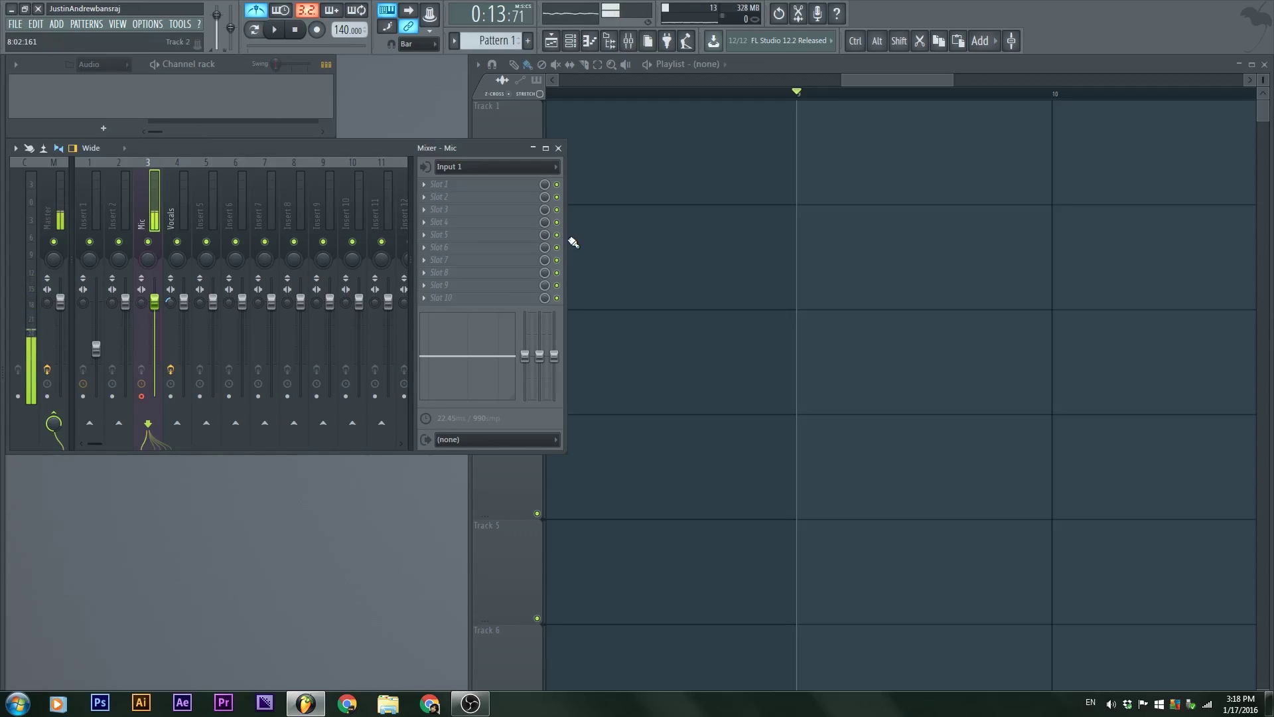
drag(566, 239, 466, 238)
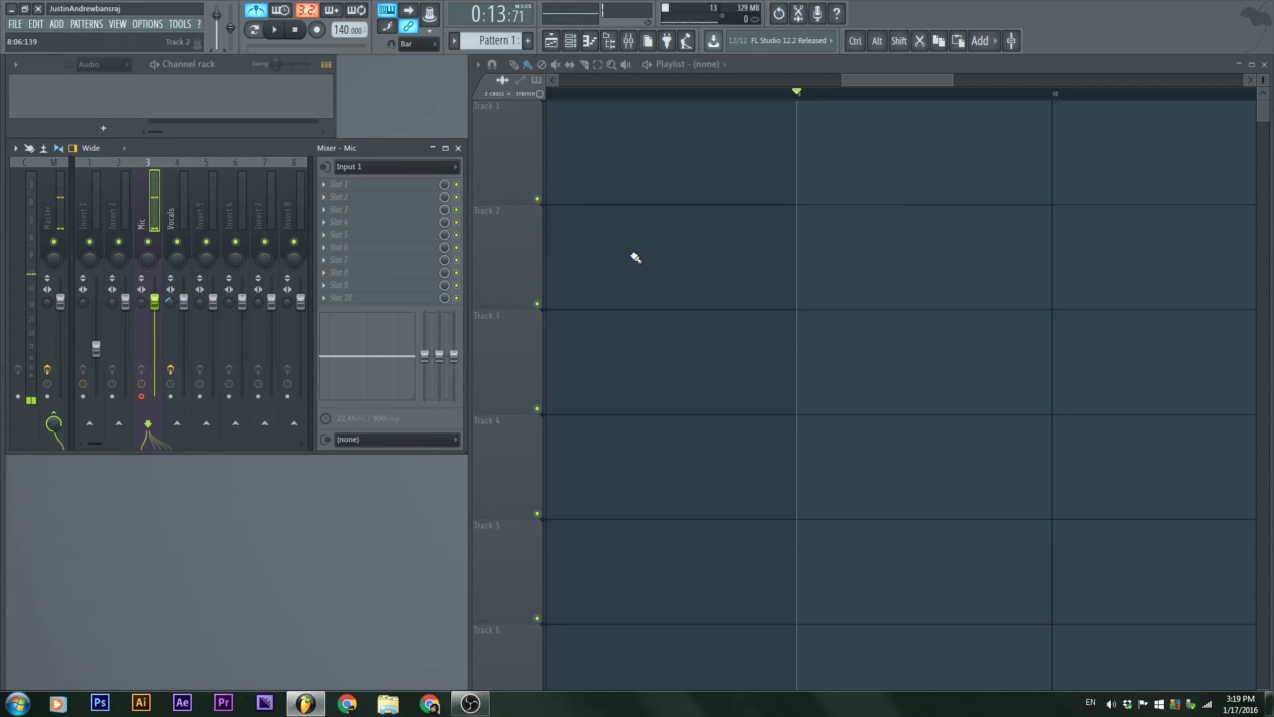
scroll(642, 310, down, 6)
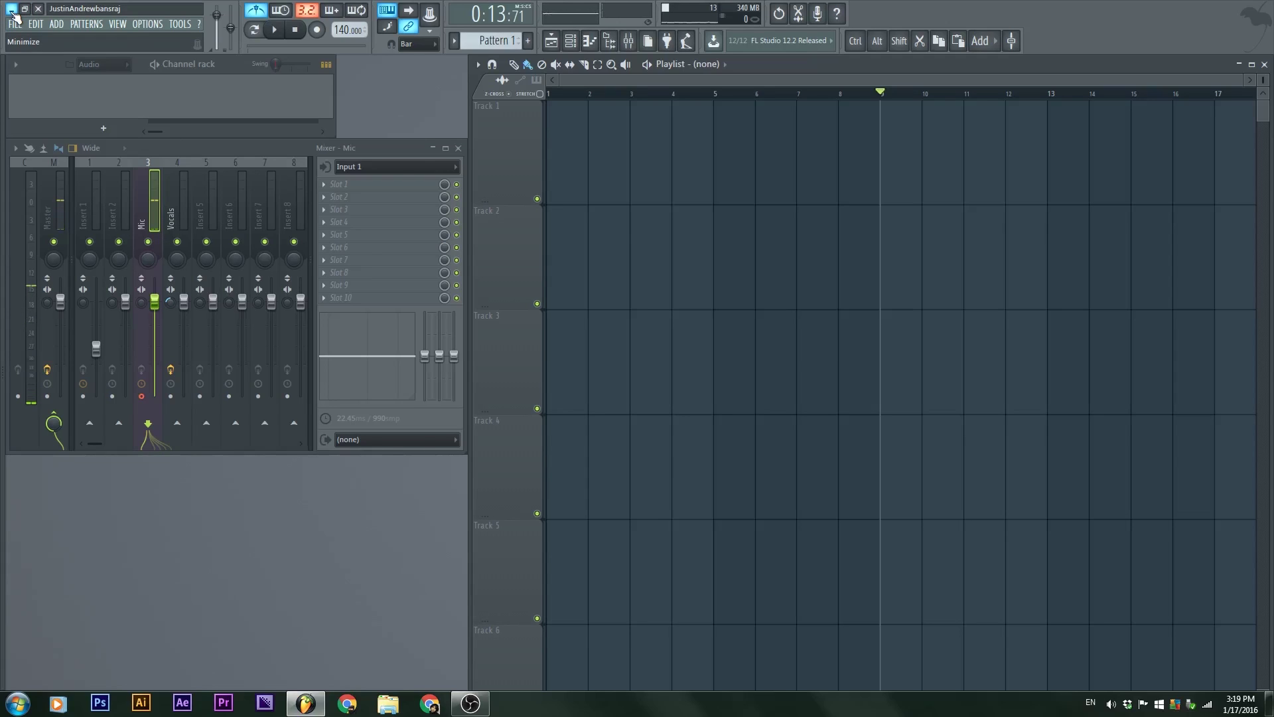
click(11, 10)
Step: Drag the Lean Fantasy MP3 from the desktop into FL Studio onto Playlist Track 1
click(152, 125)
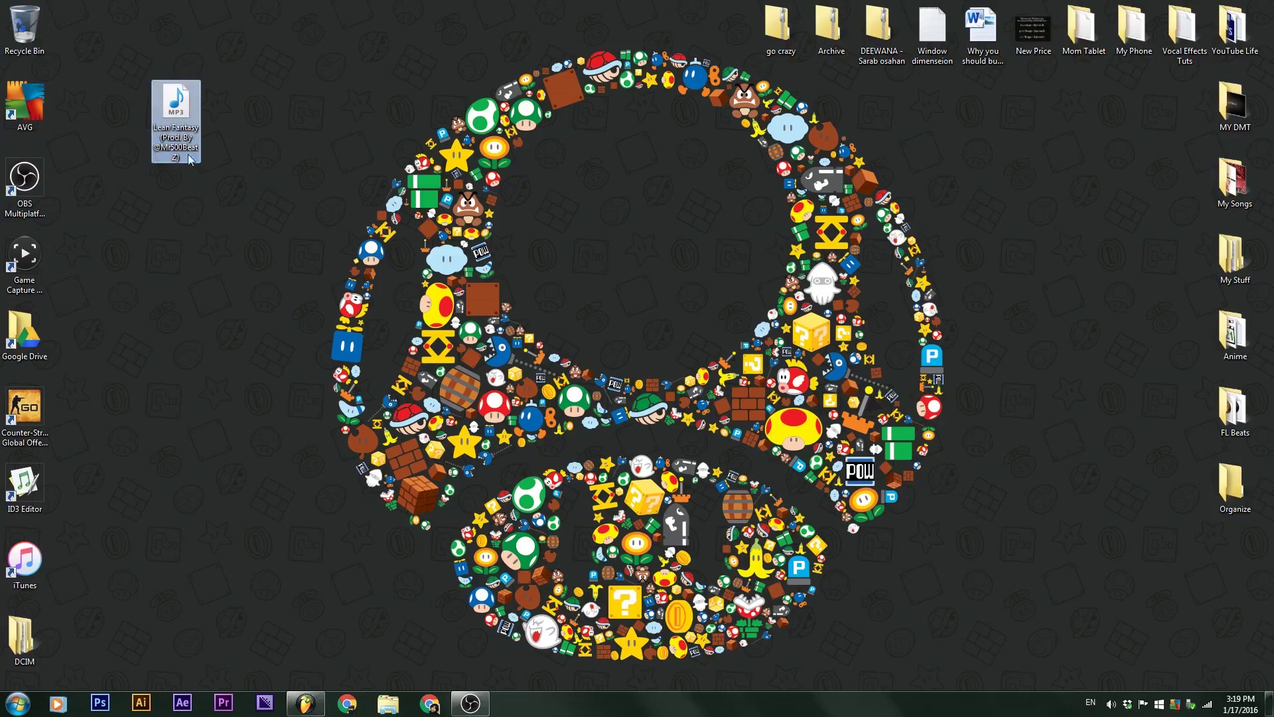
drag(233, 224, 127, 69)
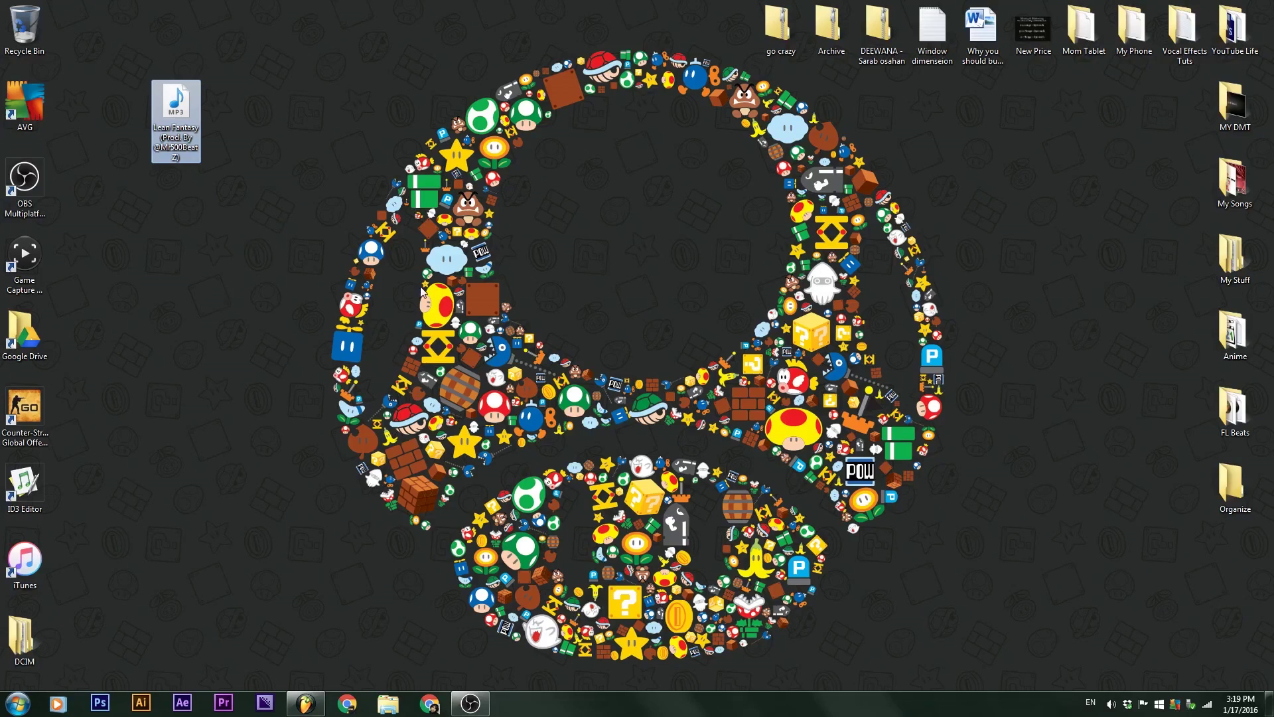
drag(170, 119, 302, 518)
drag(310, 620, 577, 178)
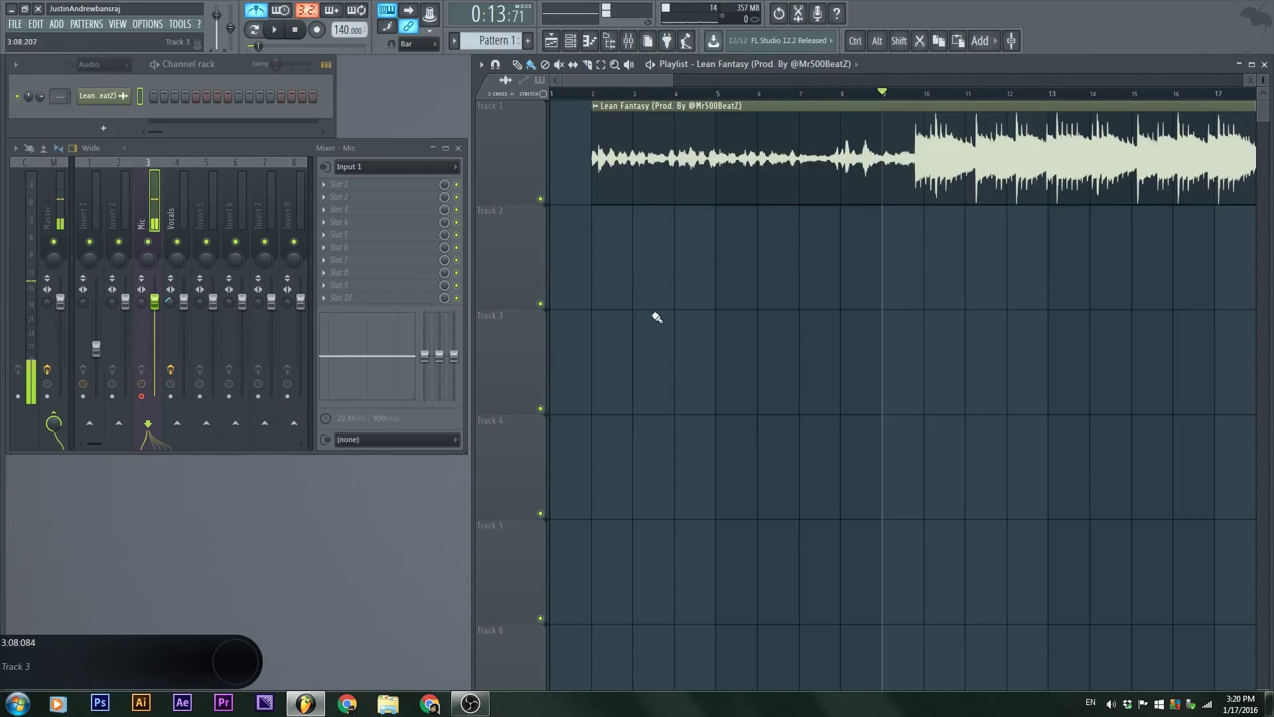
scroll(659, 322, down, 3)
scroll(567, 138, down, 2)
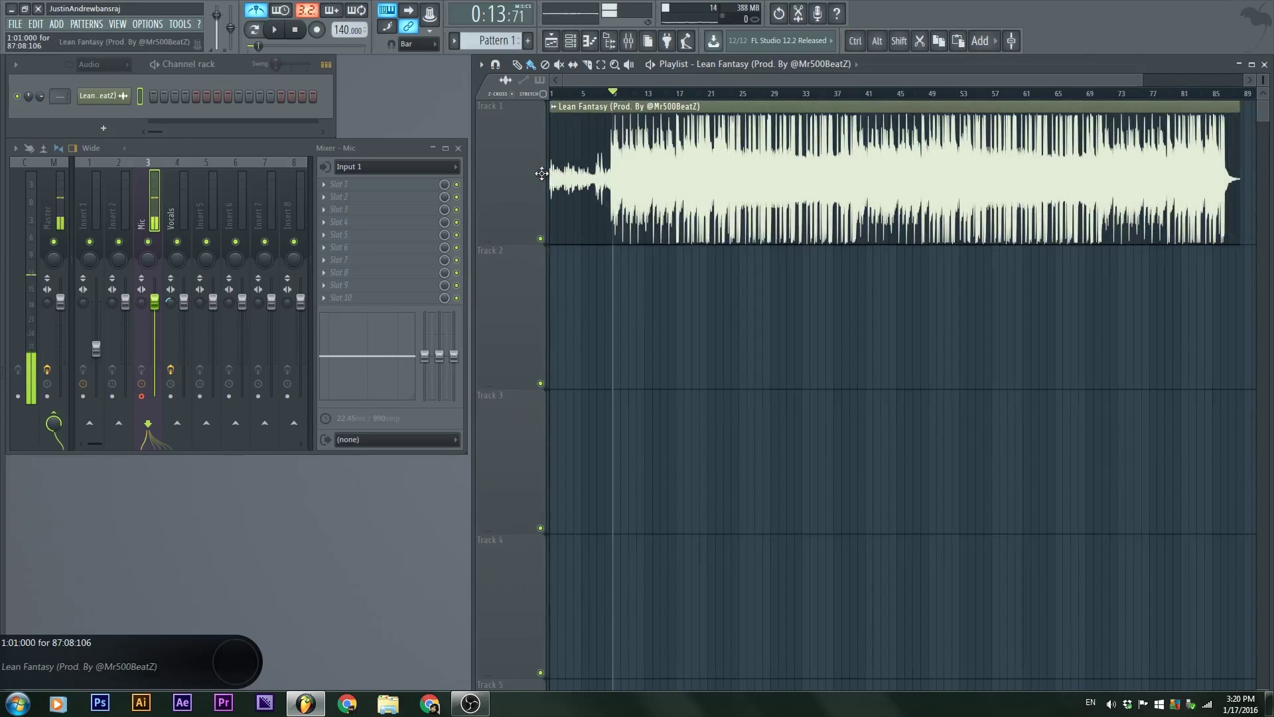
scroll(566, 138, up, 4)
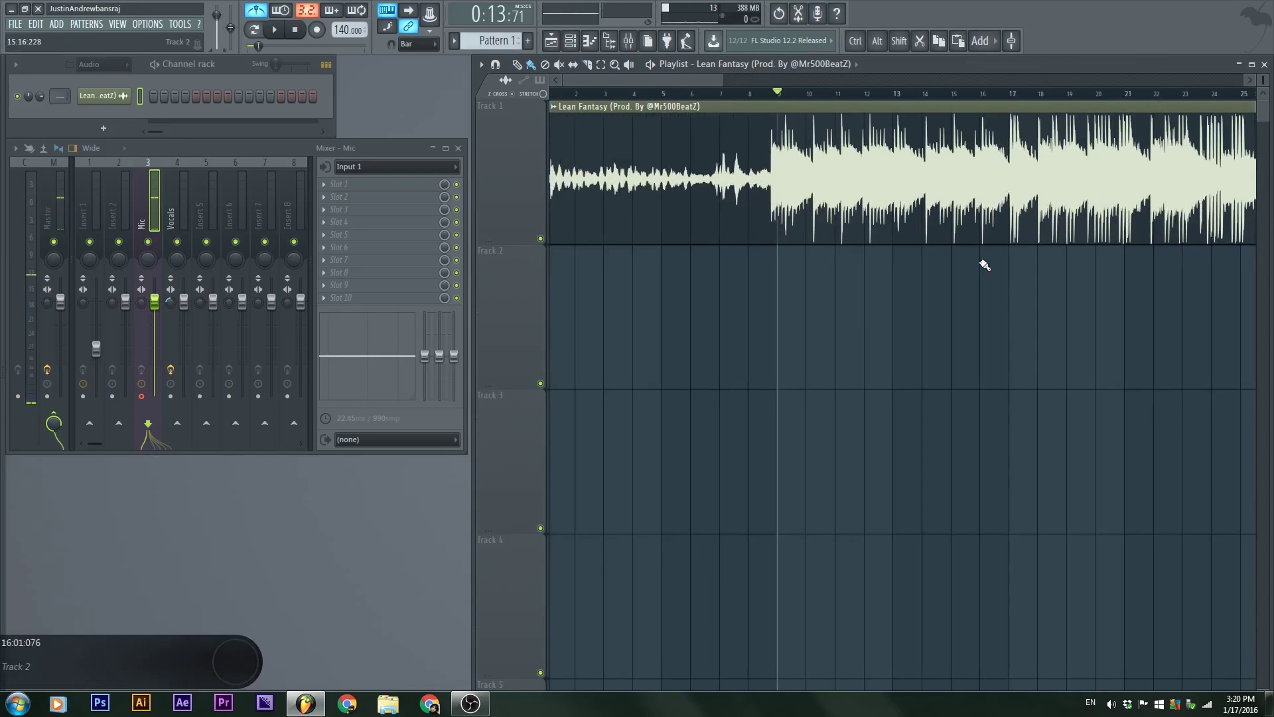
click(556, 101)
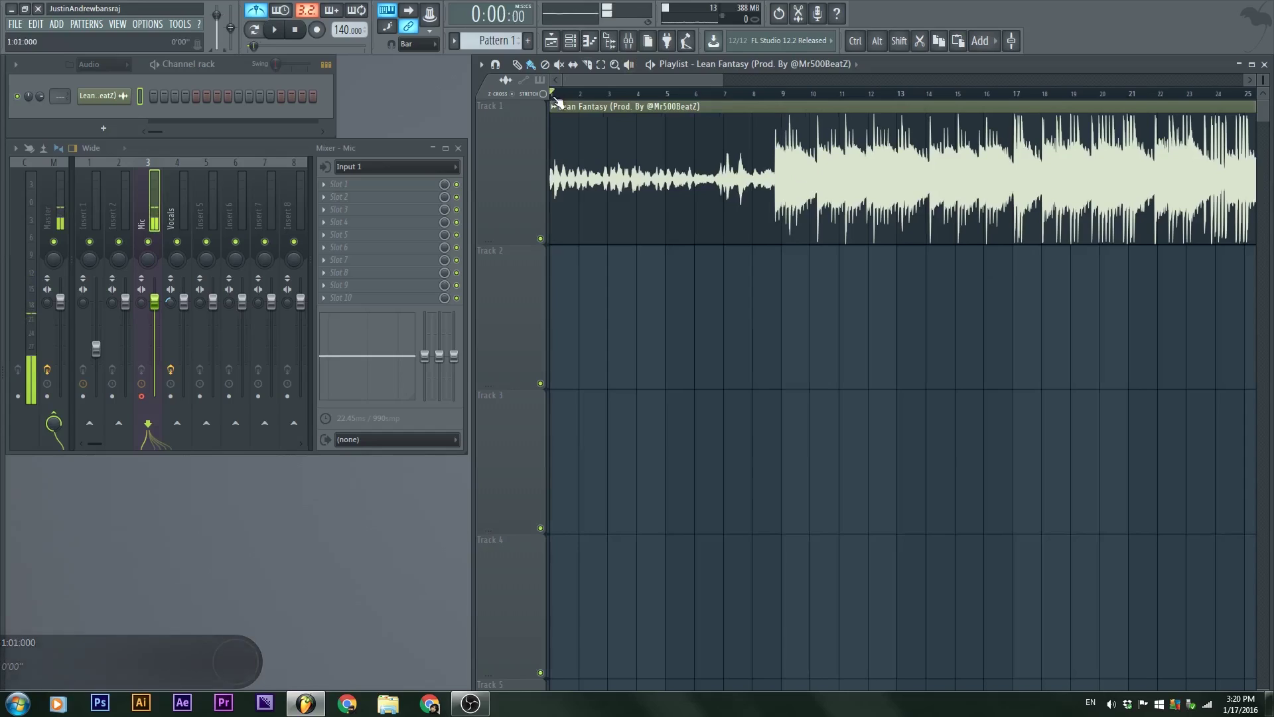
key(space)
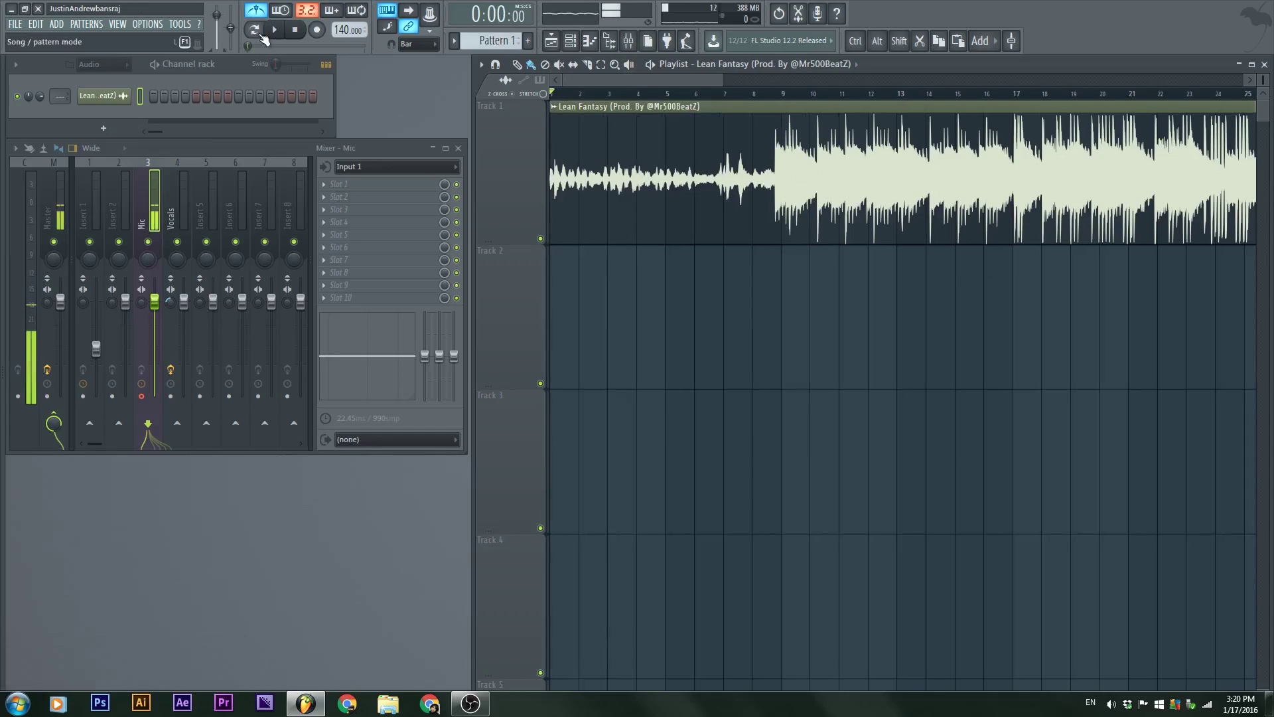
key(space)
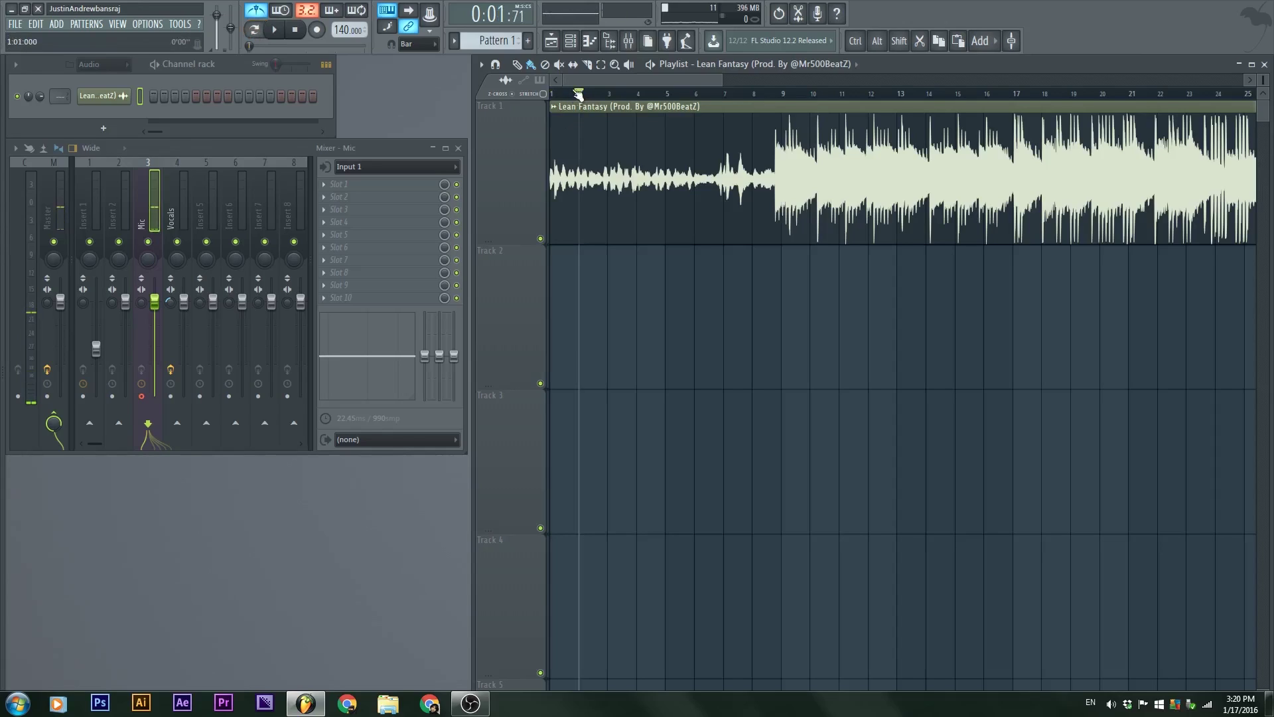
key(space)
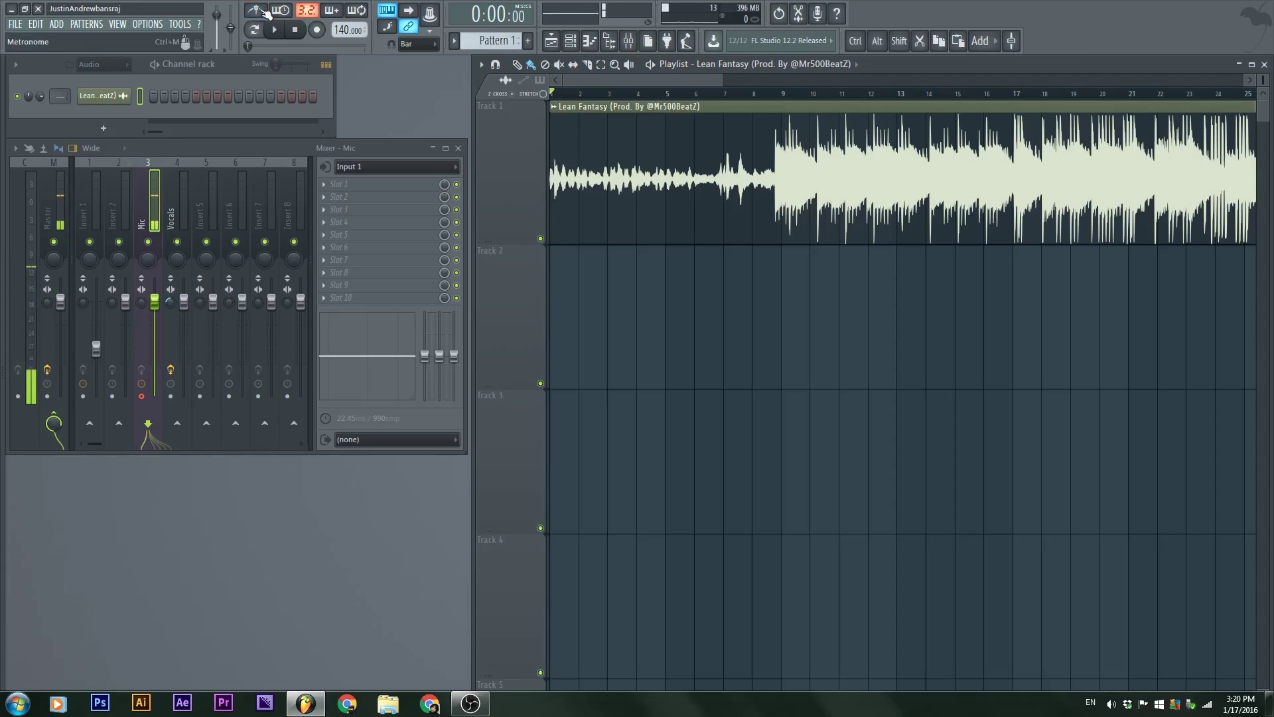
key(space)
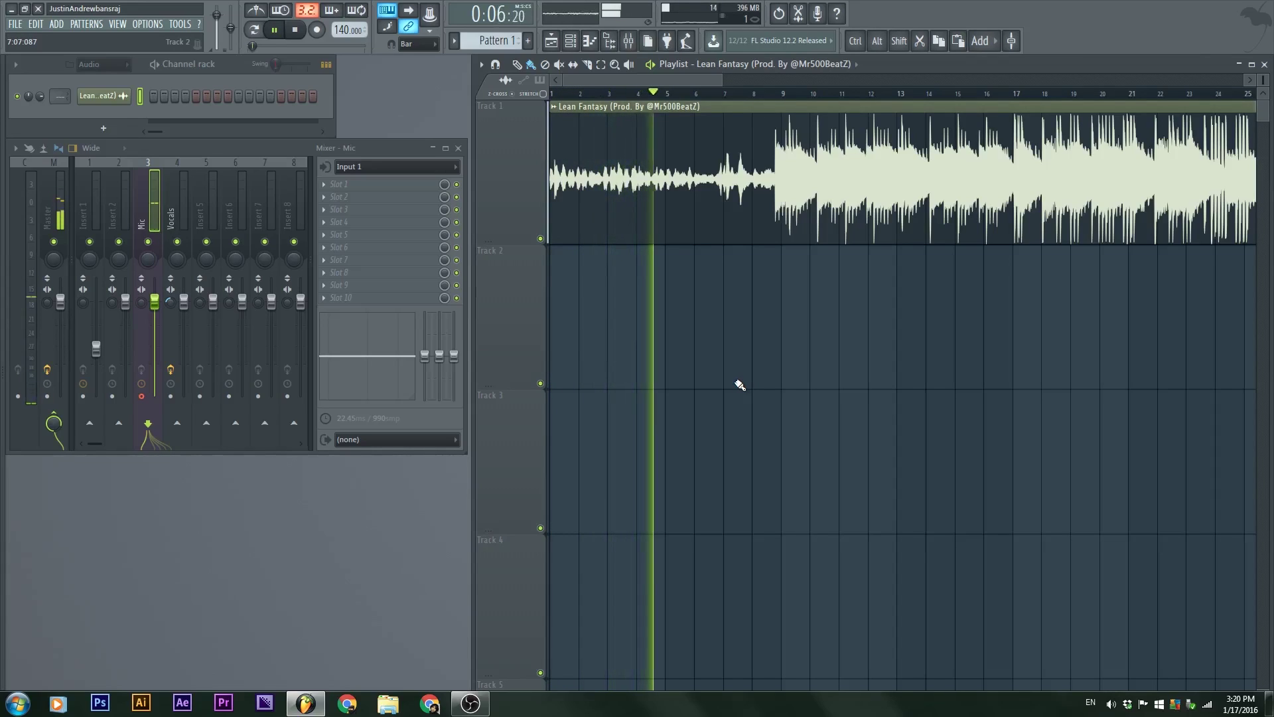
key(space)
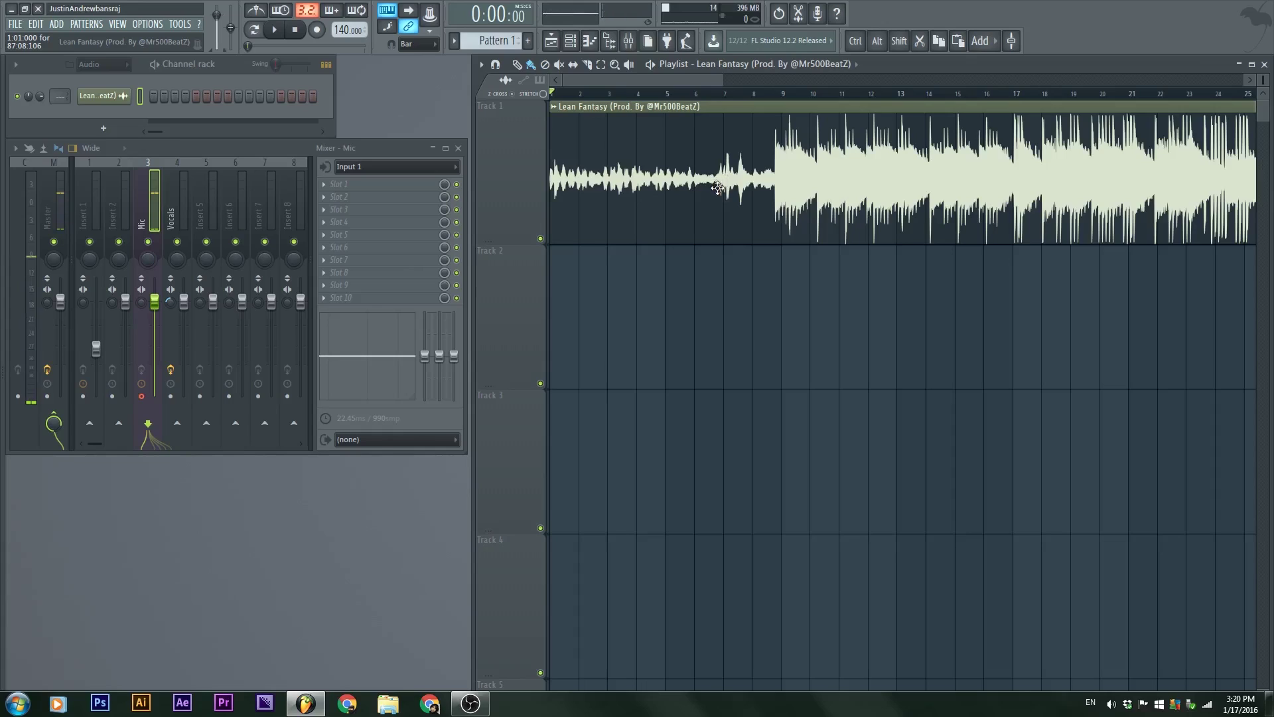
Step: Route the Lean Fantasy sample to mixer insert 2 with Ctrl+L and give that insert an icon
double_click(718, 189)
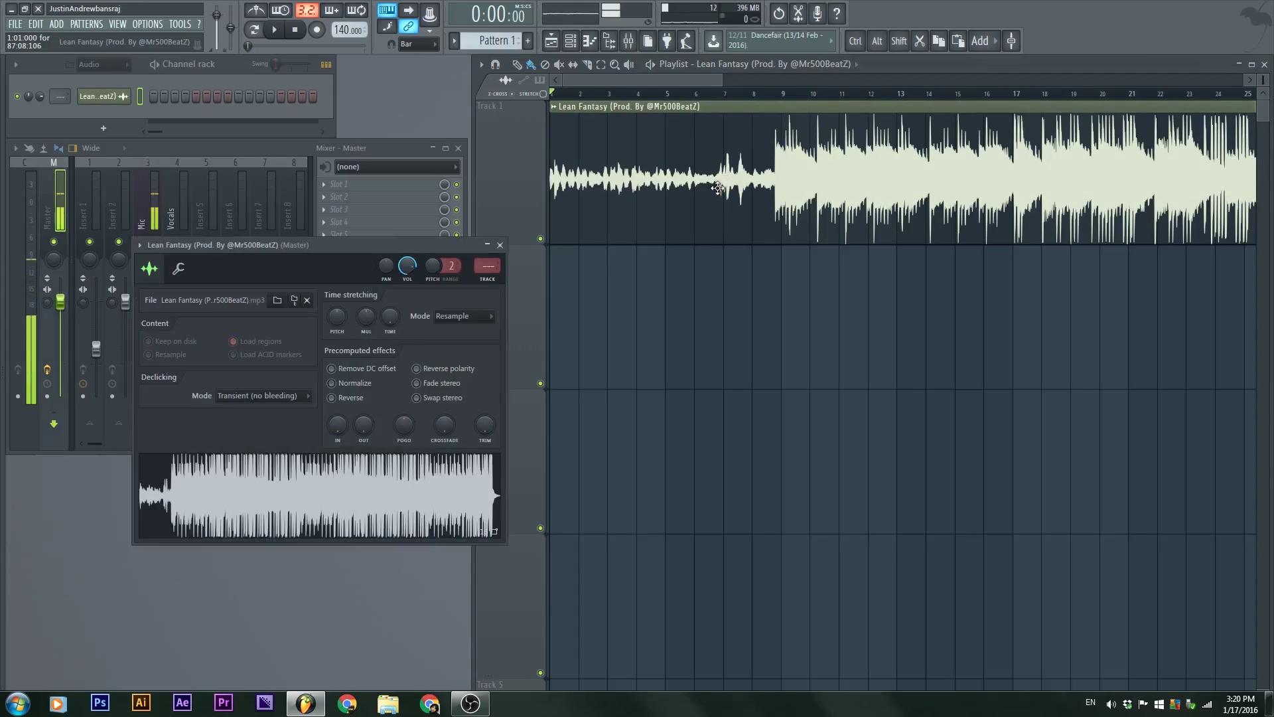
drag(332, 255, 483, 226)
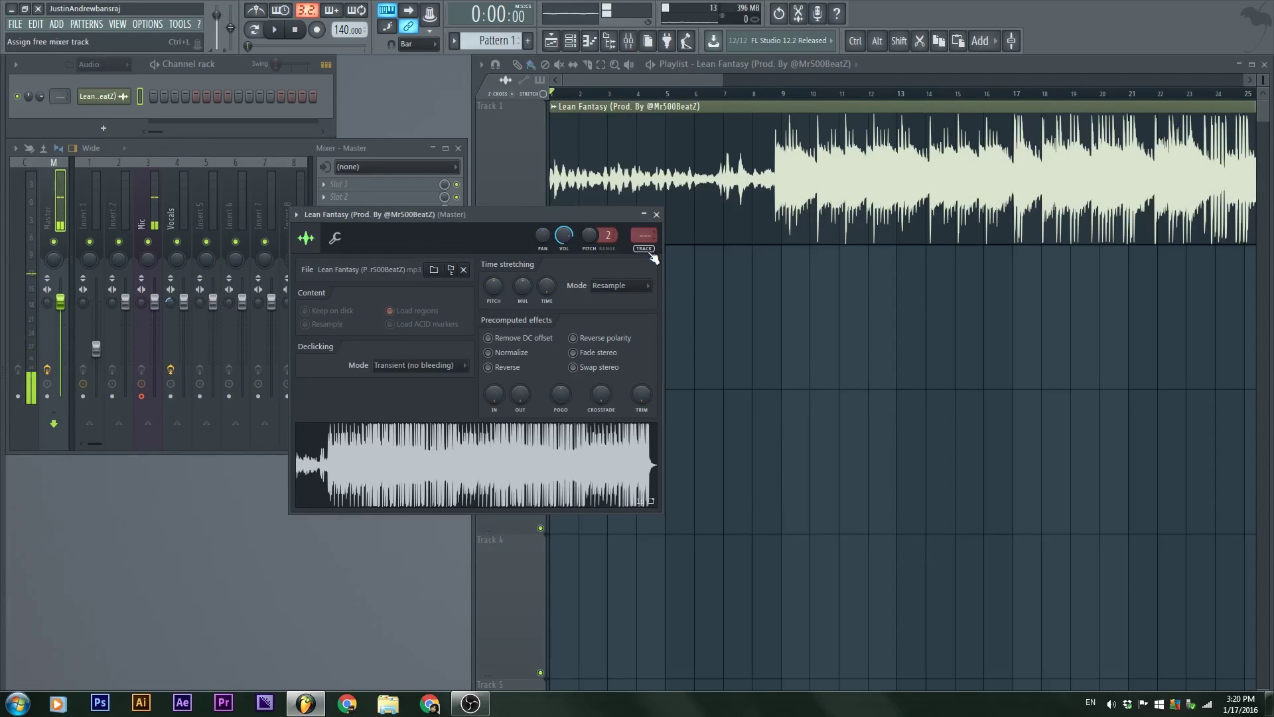
key(ctrl+l)
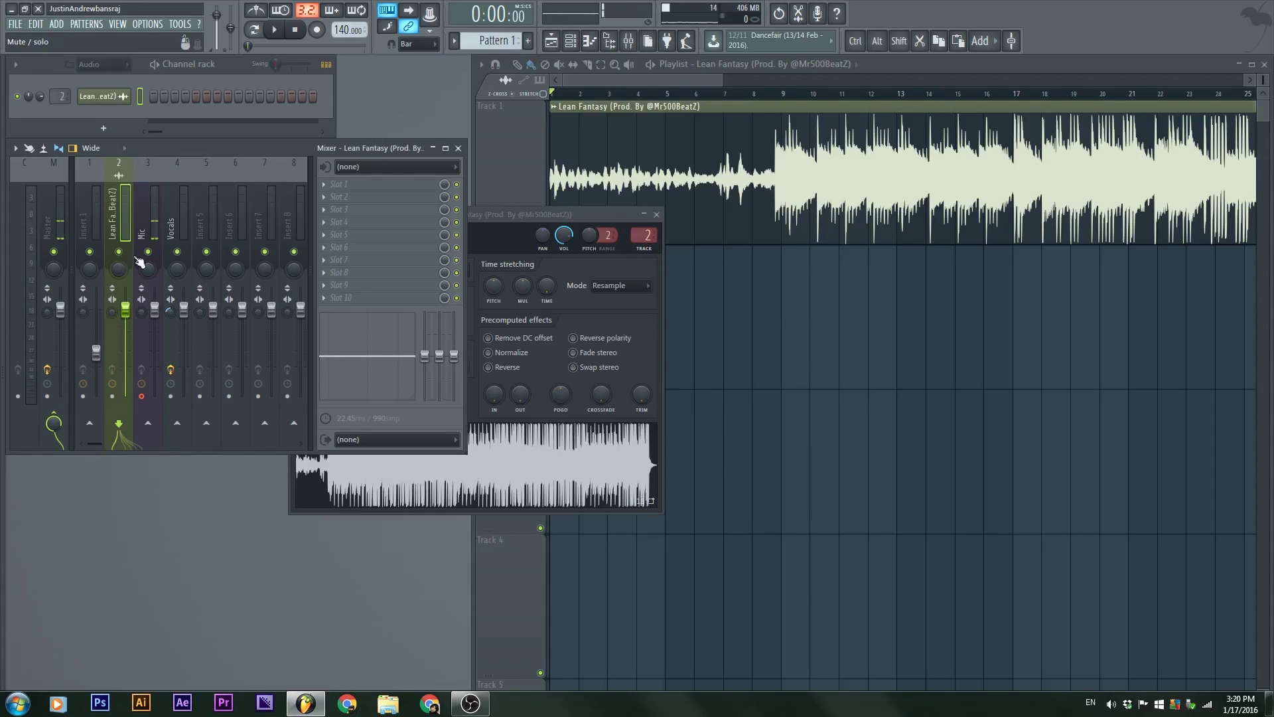
double_click(115, 181)
click(144, 213)
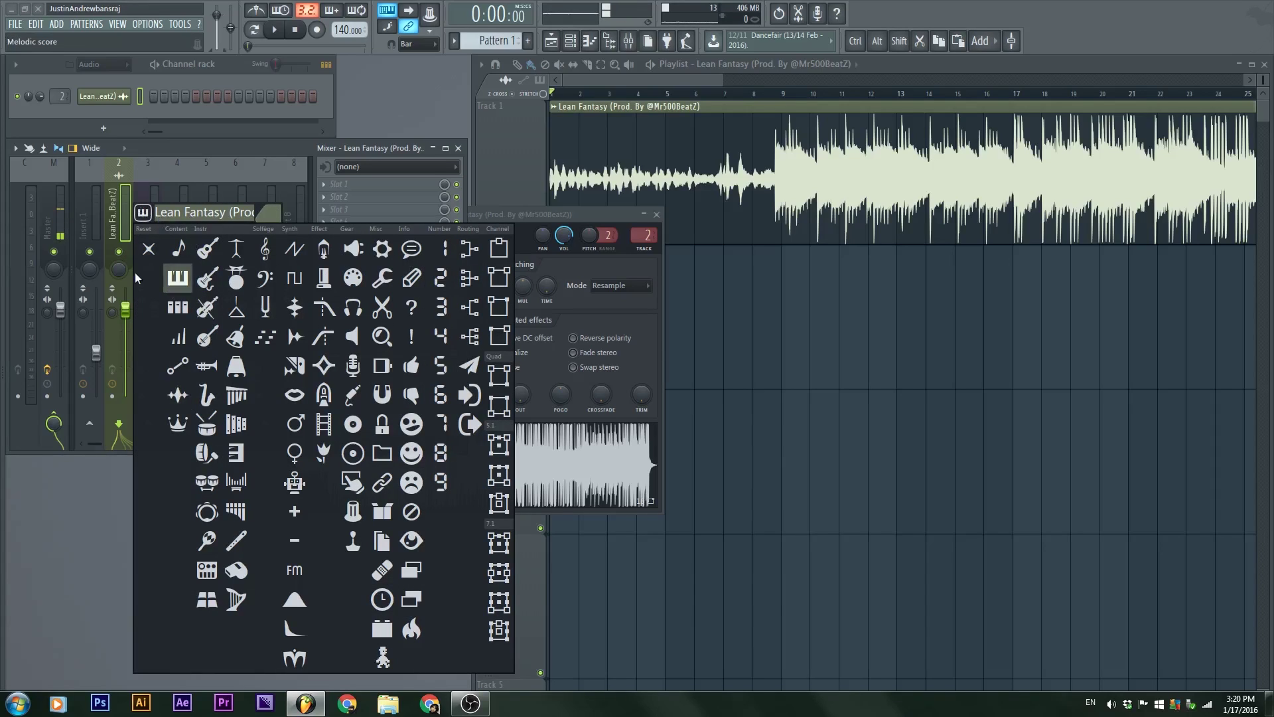
click(147, 253)
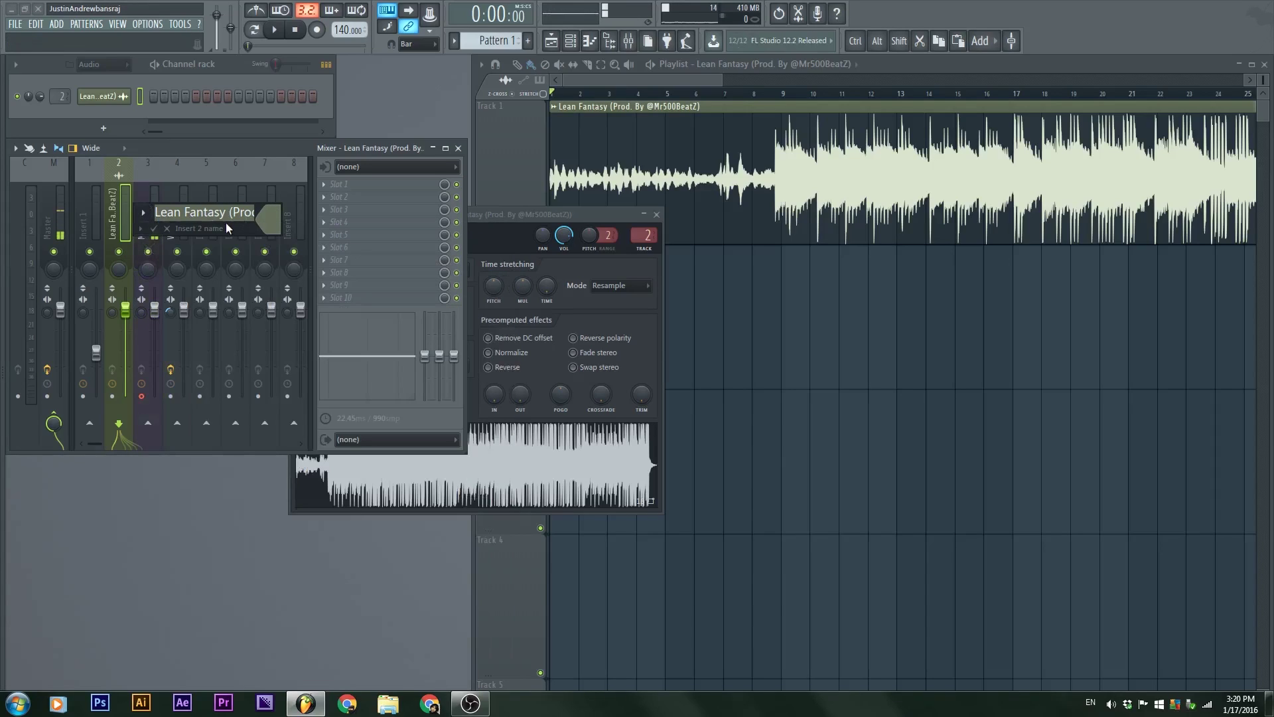
key(Return)
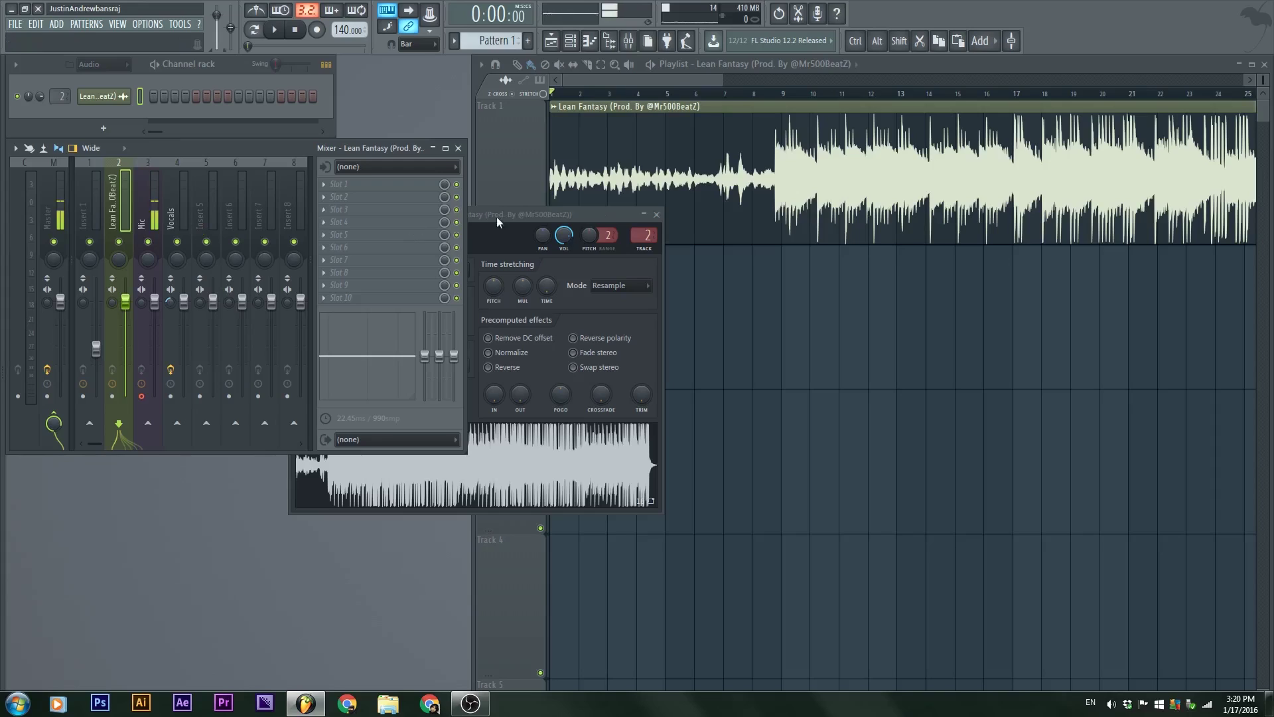
click(656, 214)
Step: Play the beat from bar 8 and stop at 0:12
click(755, 93)
key(space)
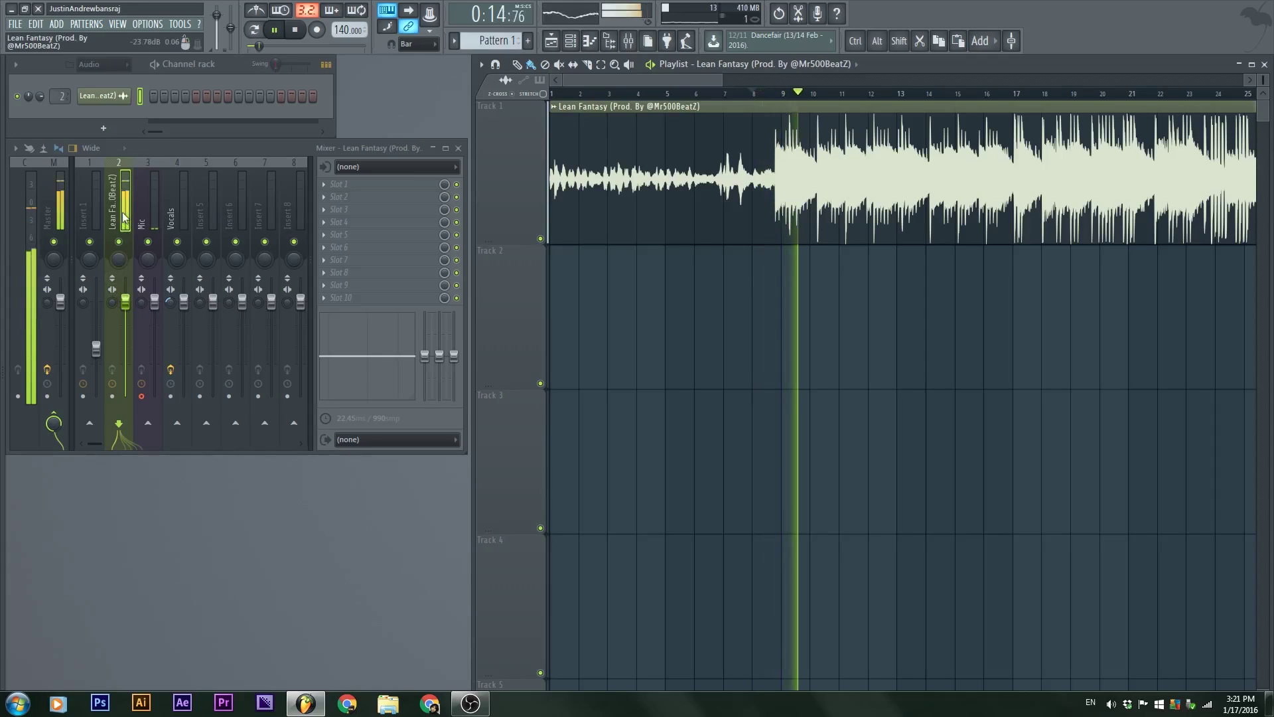
key(space)
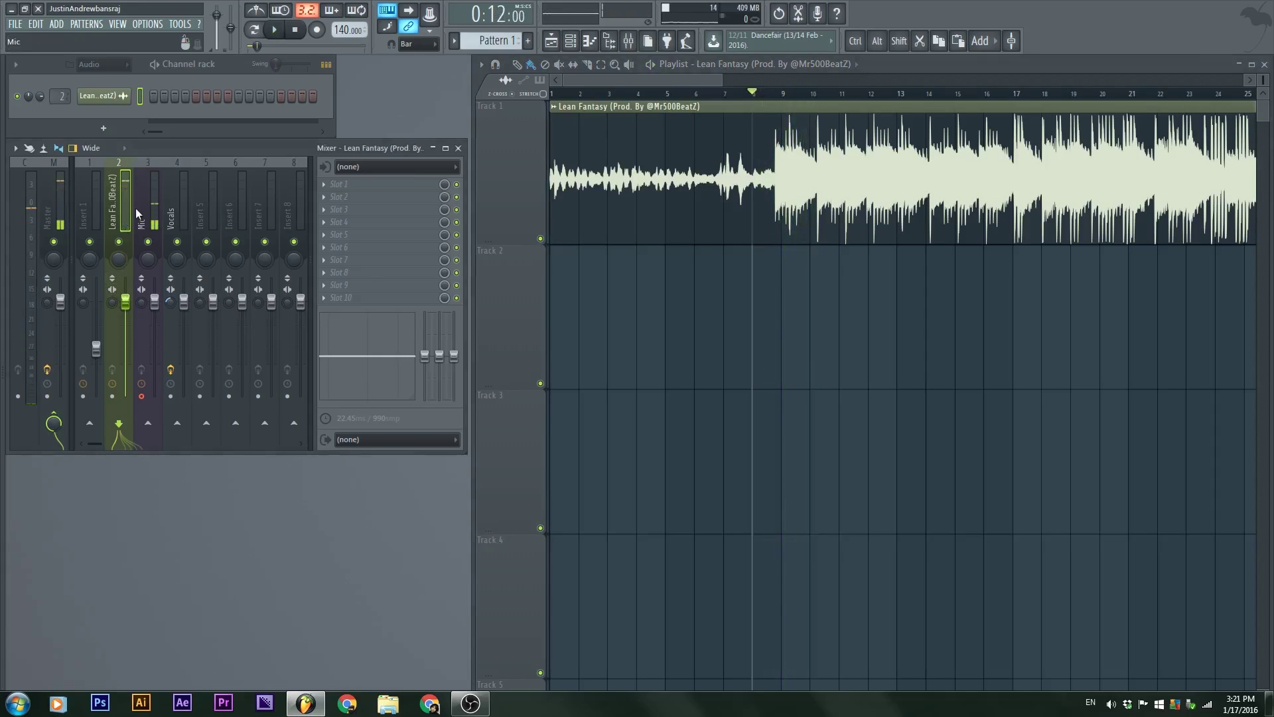
Step: Name mixer insert 2, which carries the Lean Fantasy sample, 'Beat'
double_click(135, 196)
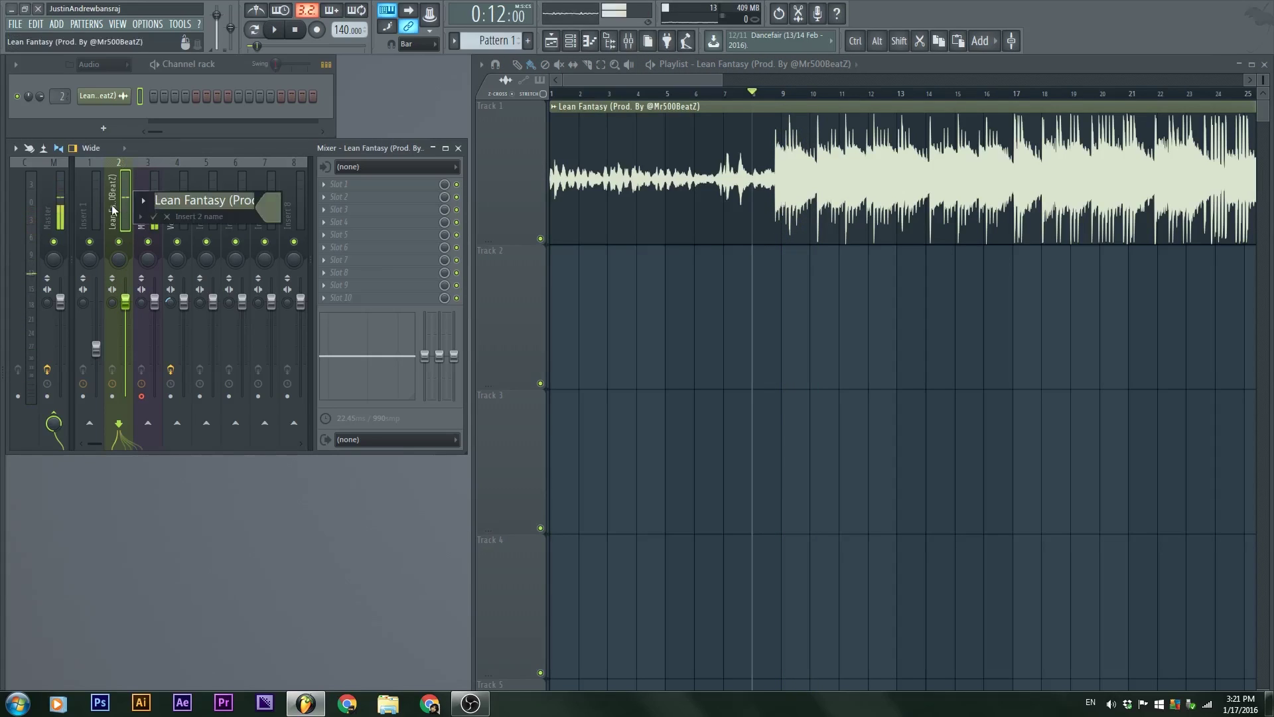
text(Beat)
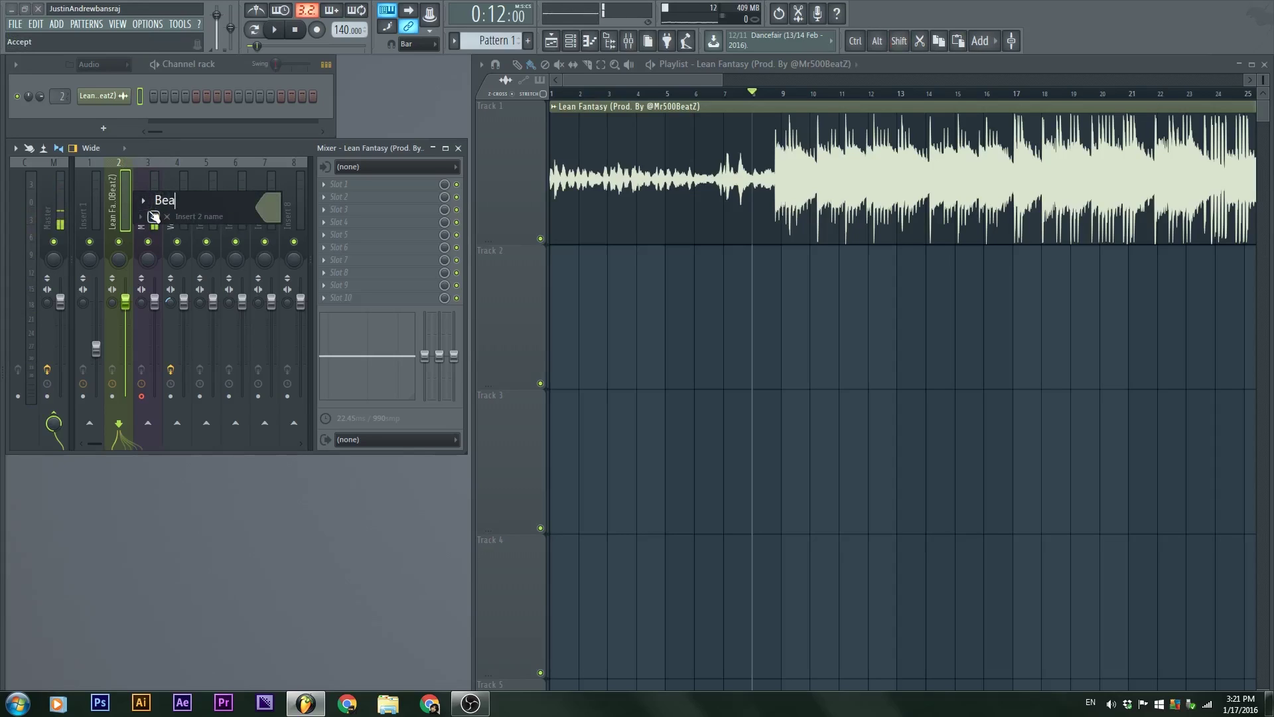
key(Return)
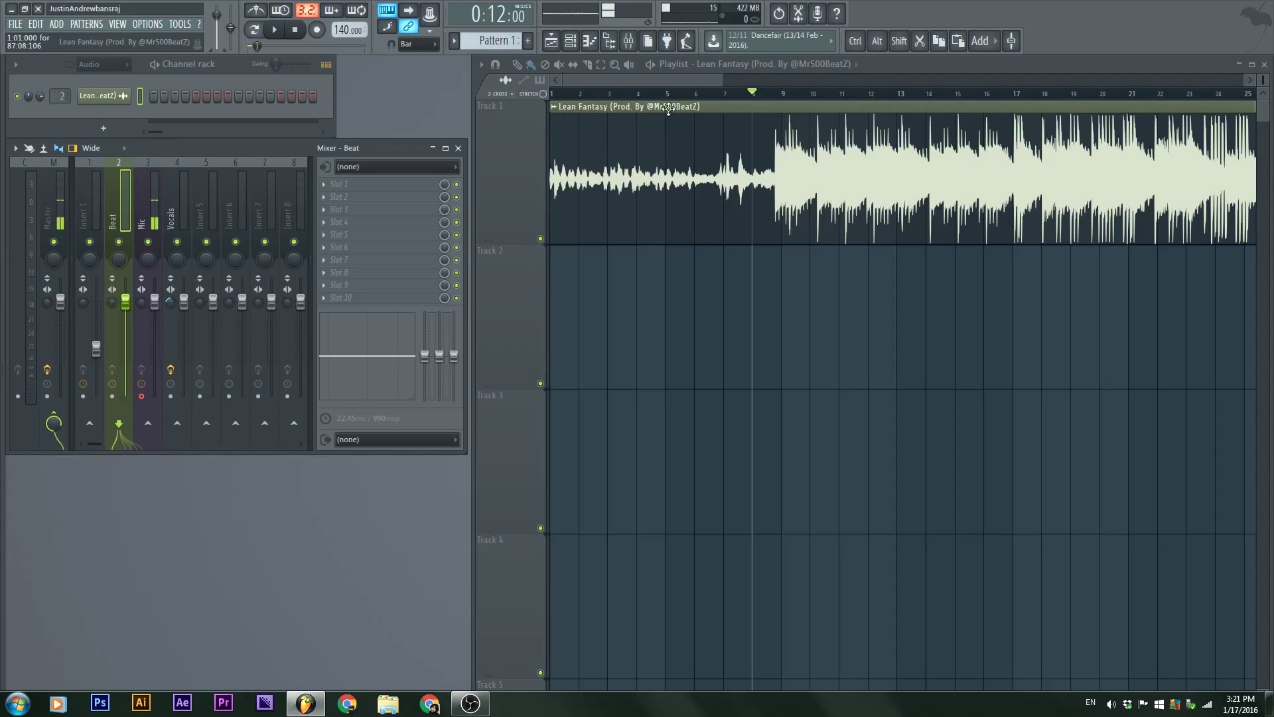
Step: Detect the clip's tempo in the 75–150 range and accept 144 BPM as the project tempo
click(555, 108)
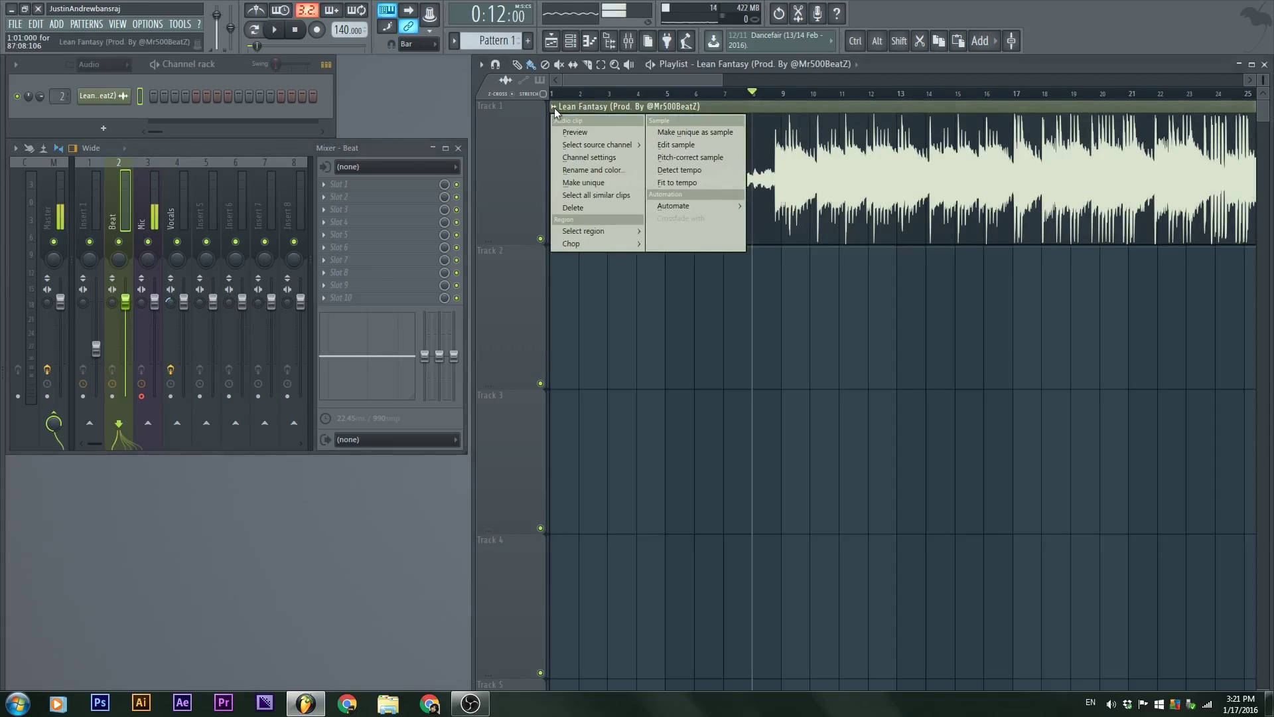
click(703, 170)
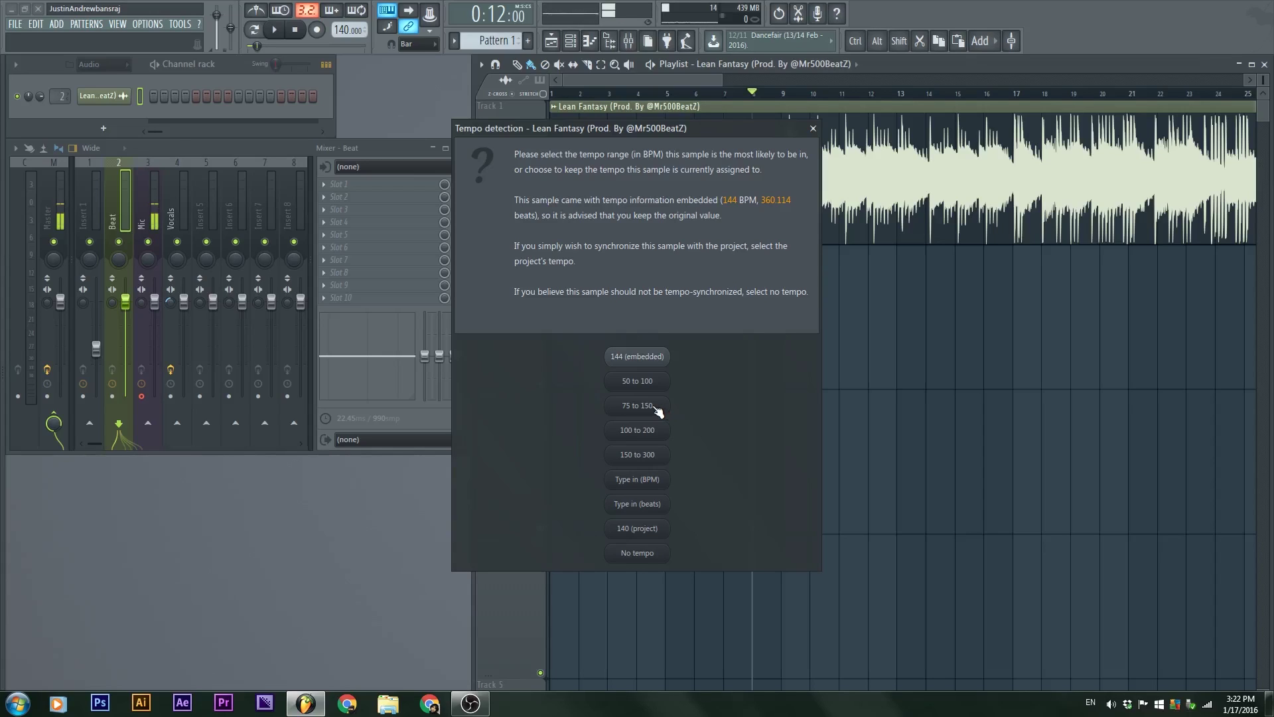
click(656, 407)
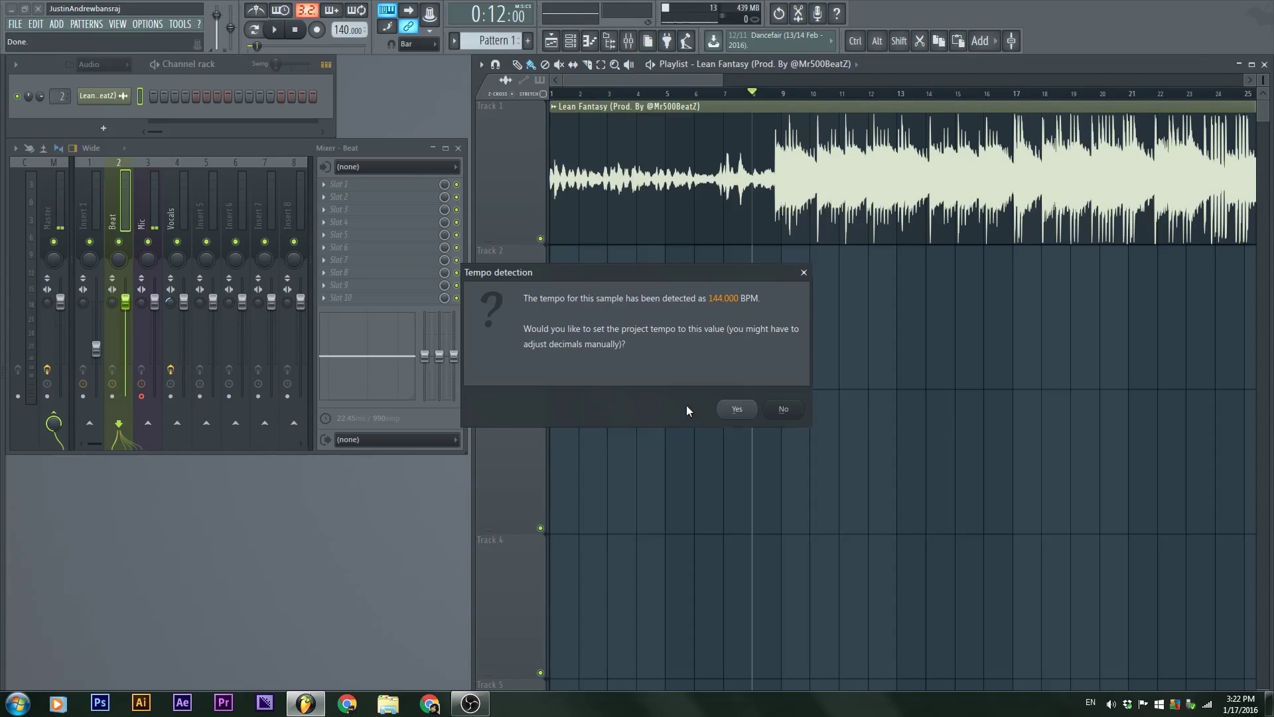
click(736, 408)
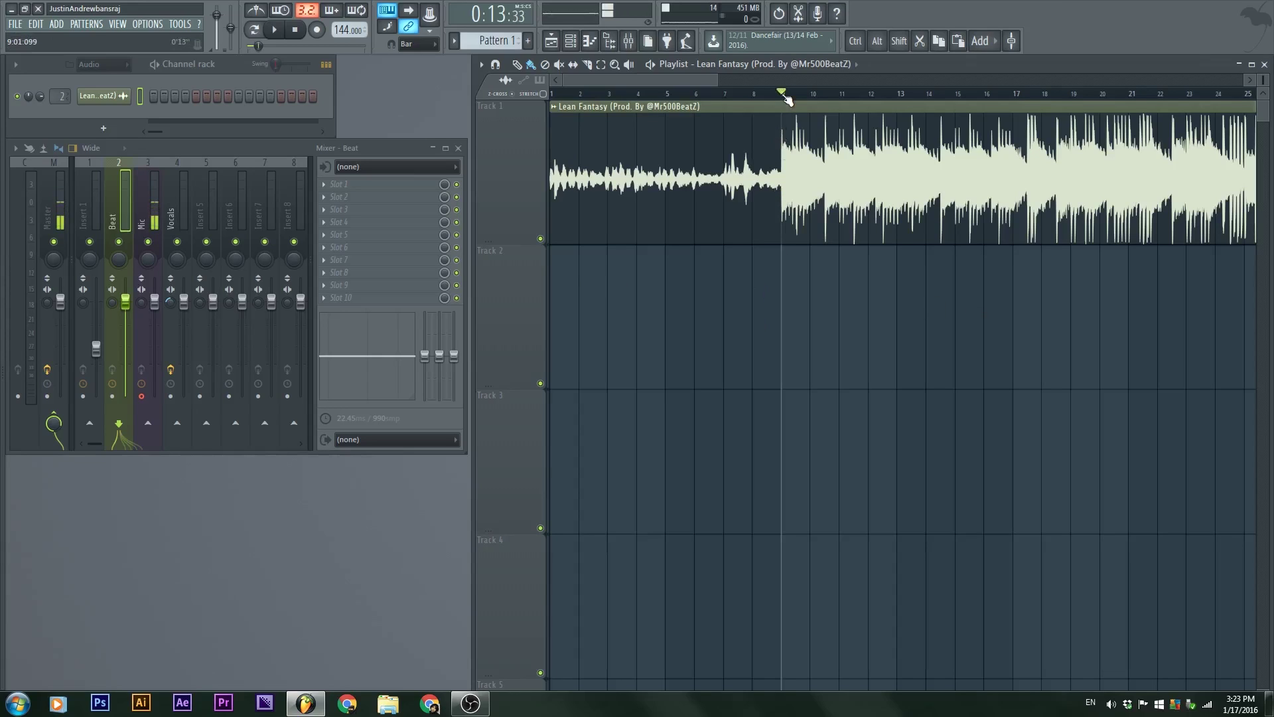
Step: Zoom the Playlist in on bar 9, where the quiet intro turns into the loud beat
scroll(639, 326, up, 3)
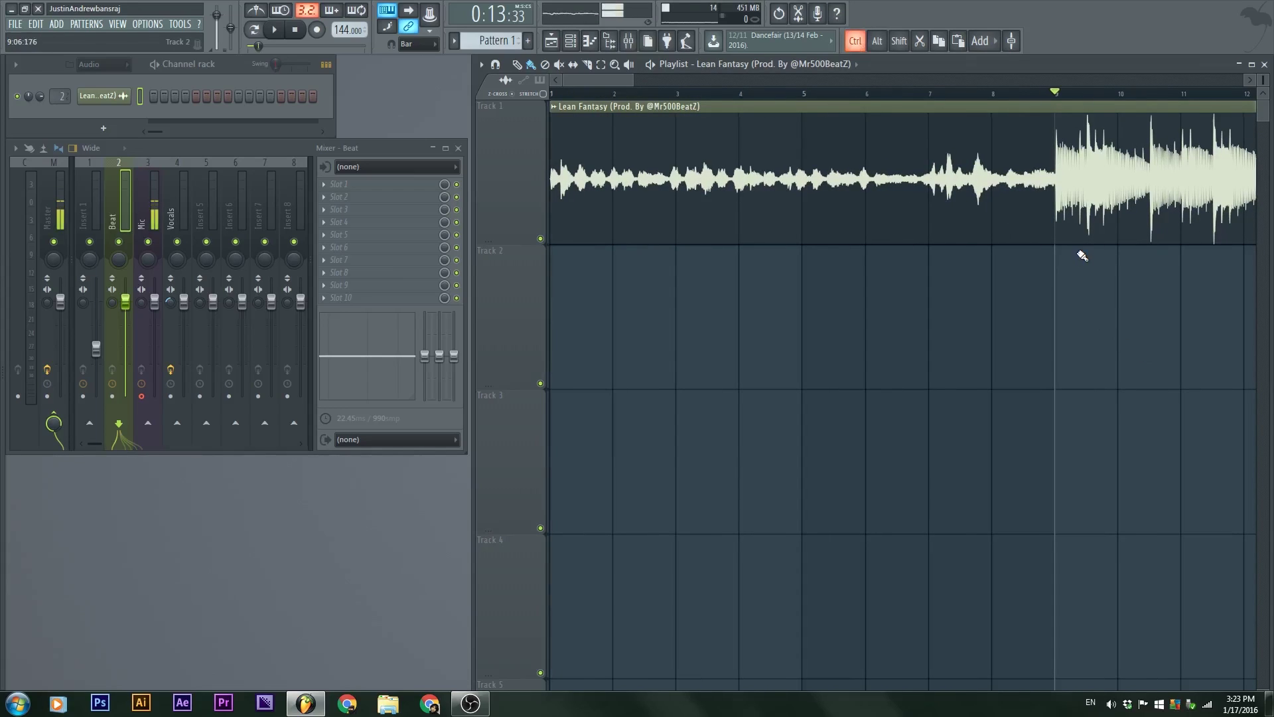
scroll(1081, 256, up, 6)
scroll(1084, 198, up, 3)
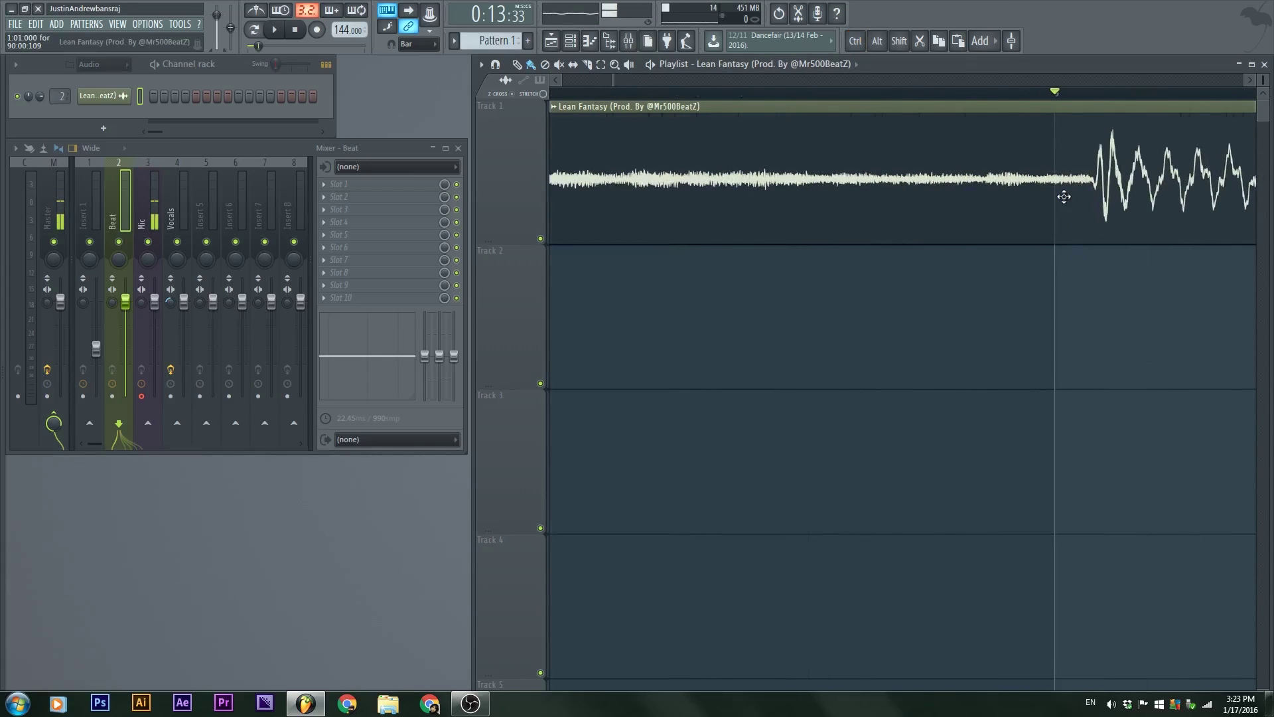
scroll(978, 263, up, 4)
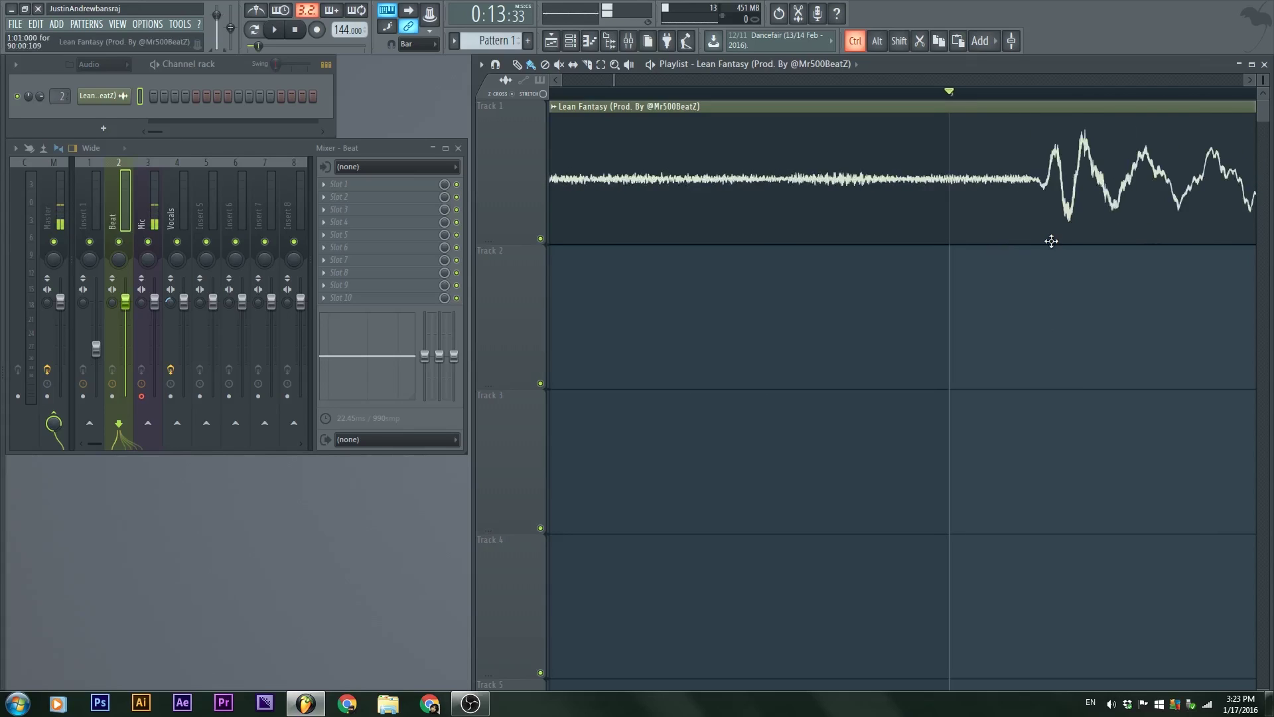
mouse_move(616, 80)
mouse_down()
mouse_move(633, 82)
mouse_move(621, 86)
mouse_move(630, 93)
mouse_up()
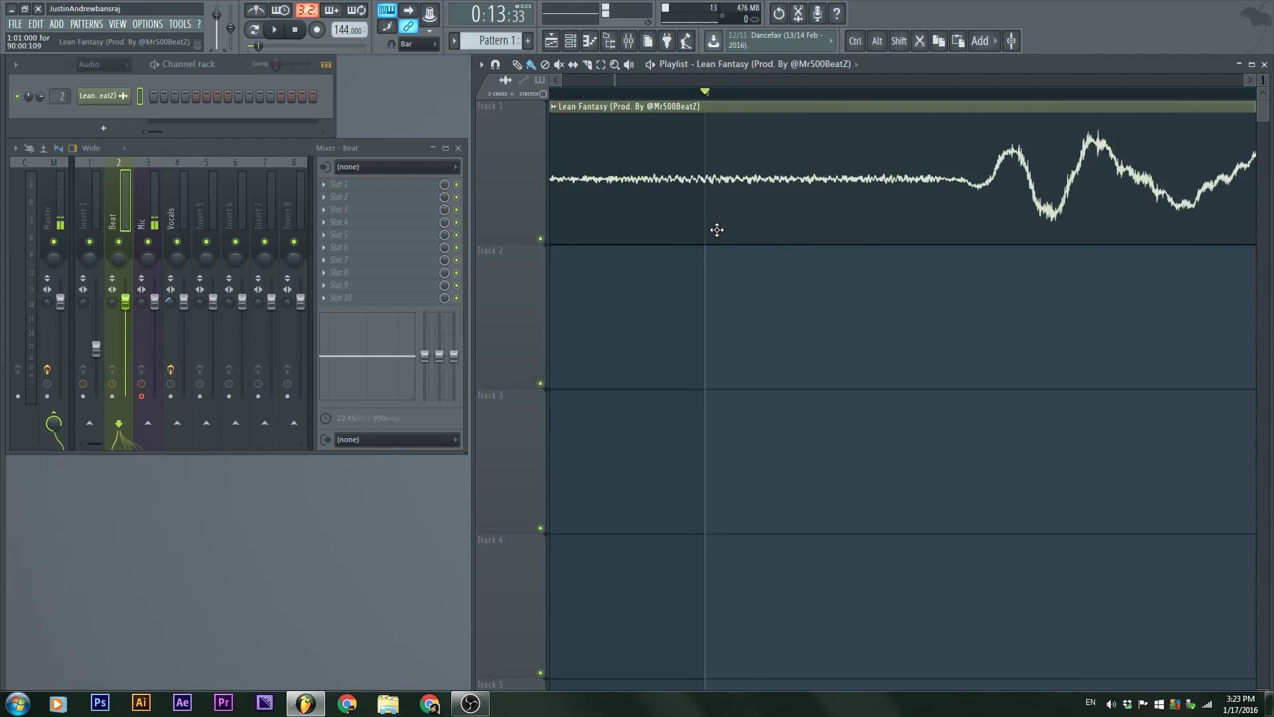
scroll(717, 227, down, 2)
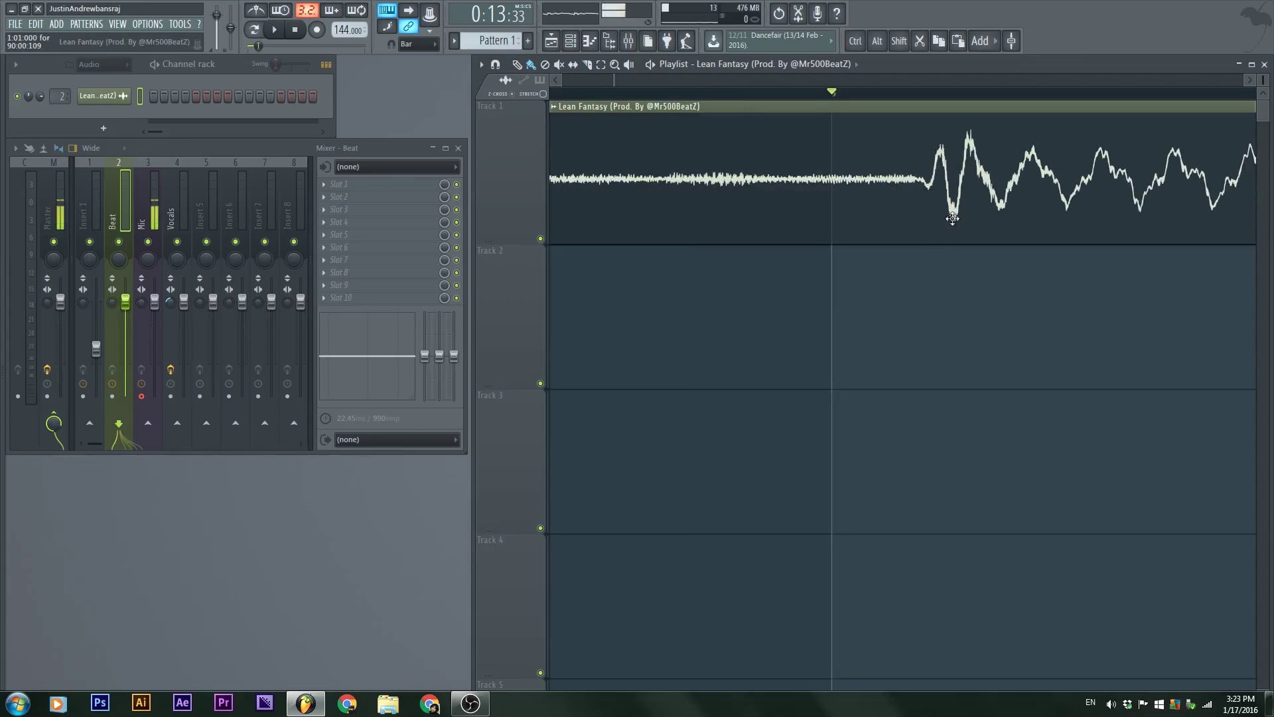
scroll(896, 259, down, 3)
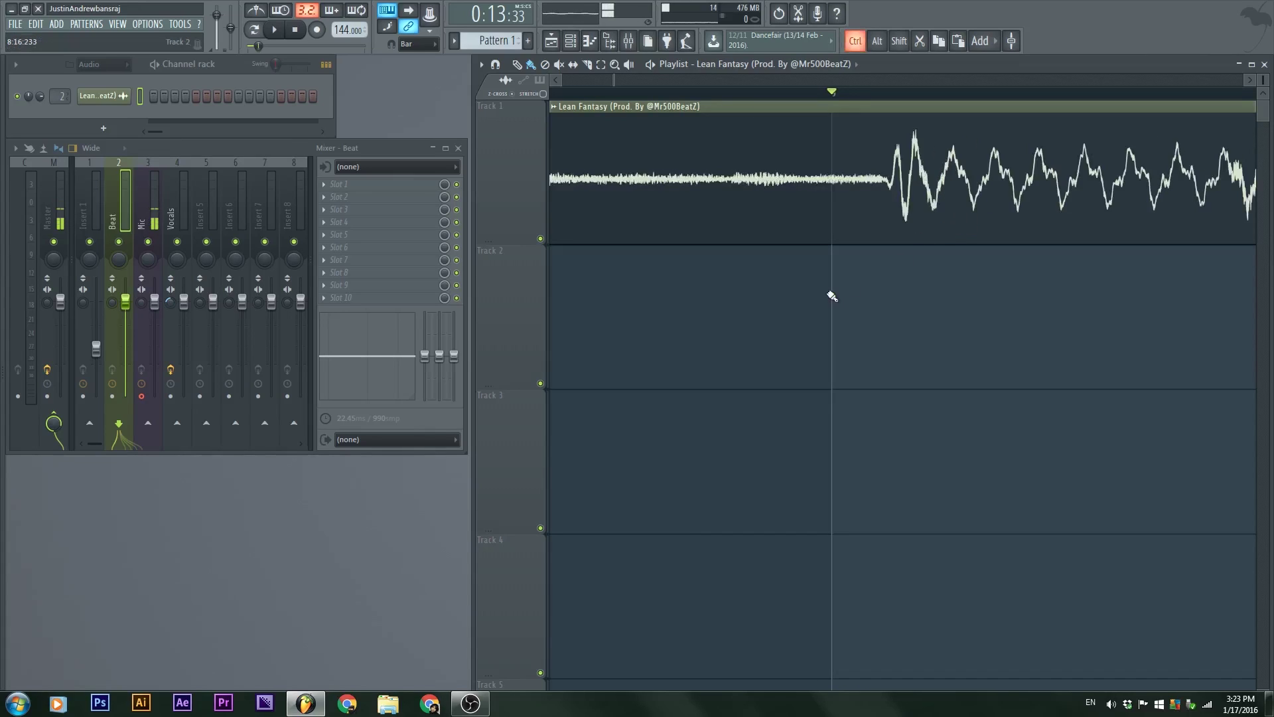
scroll(856, 319, down, 1)
scroll(827, 207, up, 2)
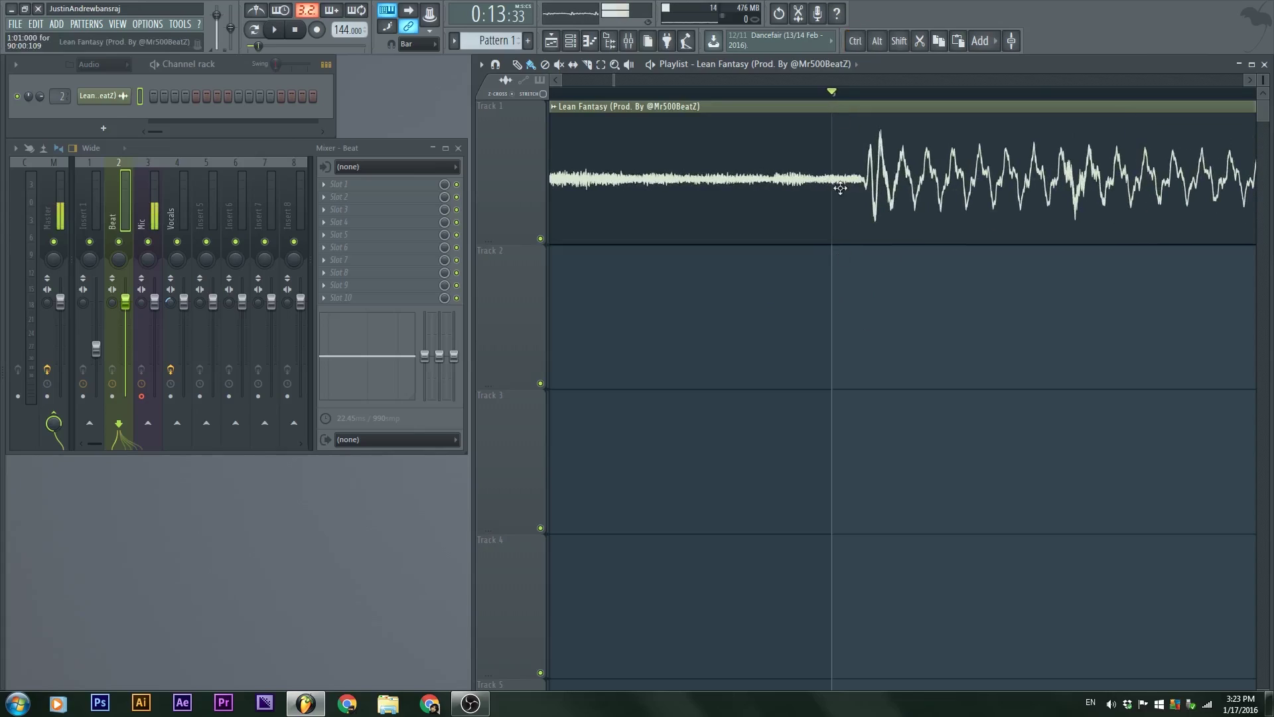
Step: Set the playhead at the start of bar 9, right at the beat drop
alt+click(885, 93)
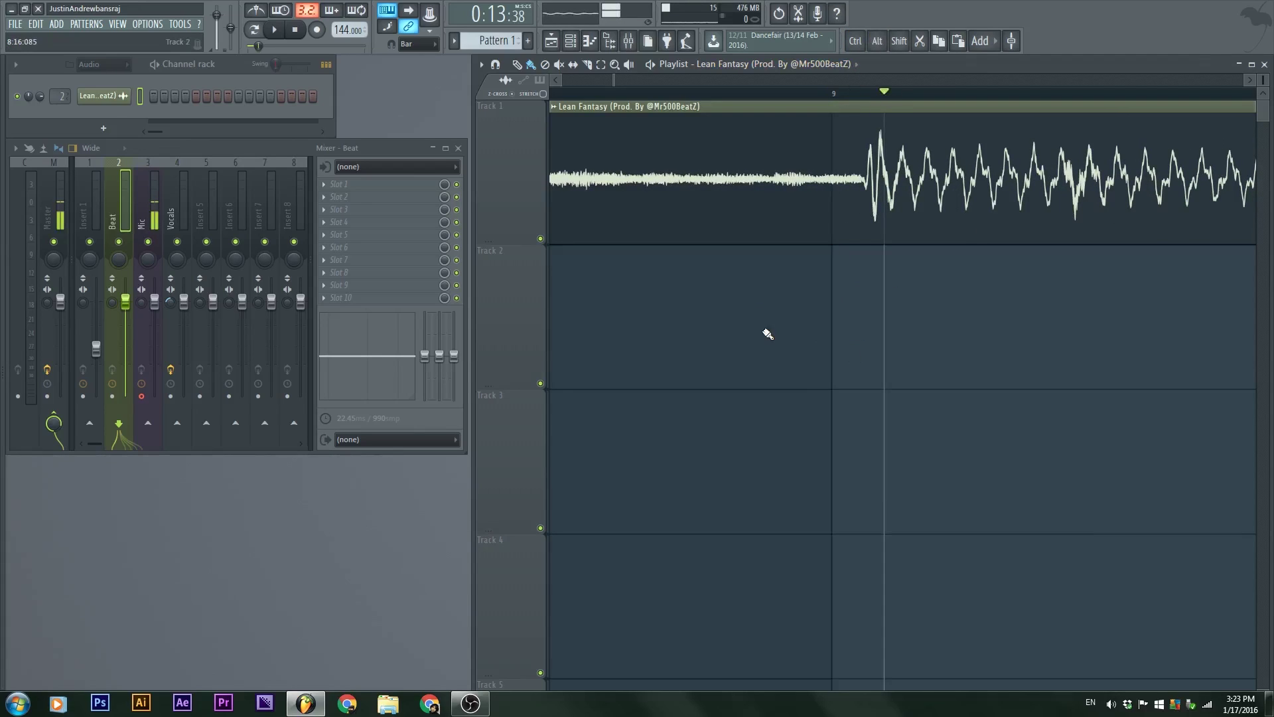
click(847, 94)
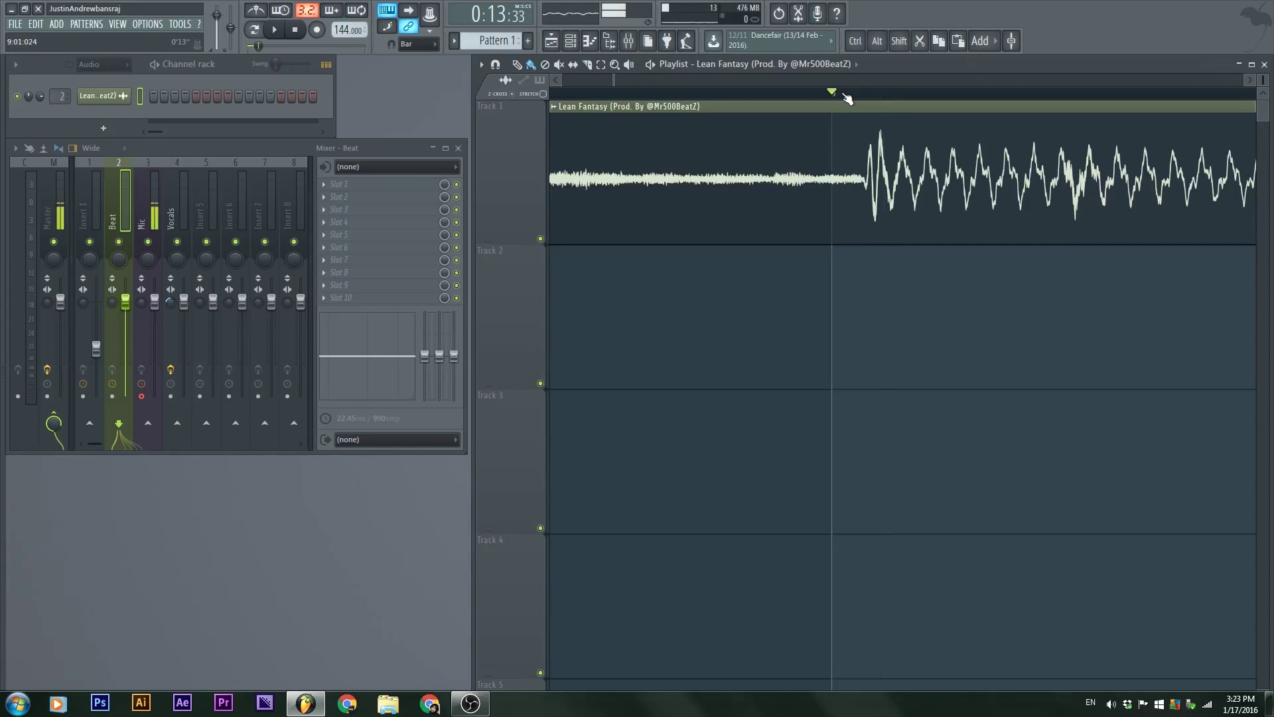
scroll(758, 341, up, 3)
scroll(1171, 393, down, 5)
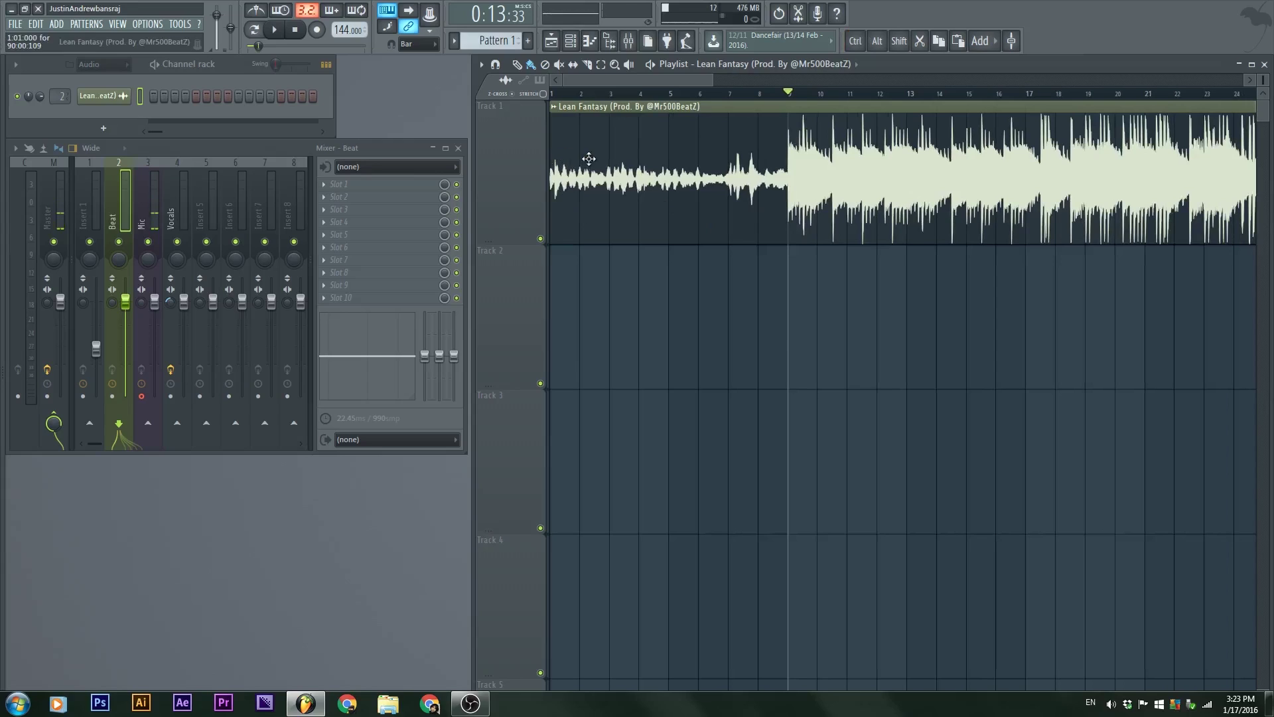
scroll(796, 191, up, 6)
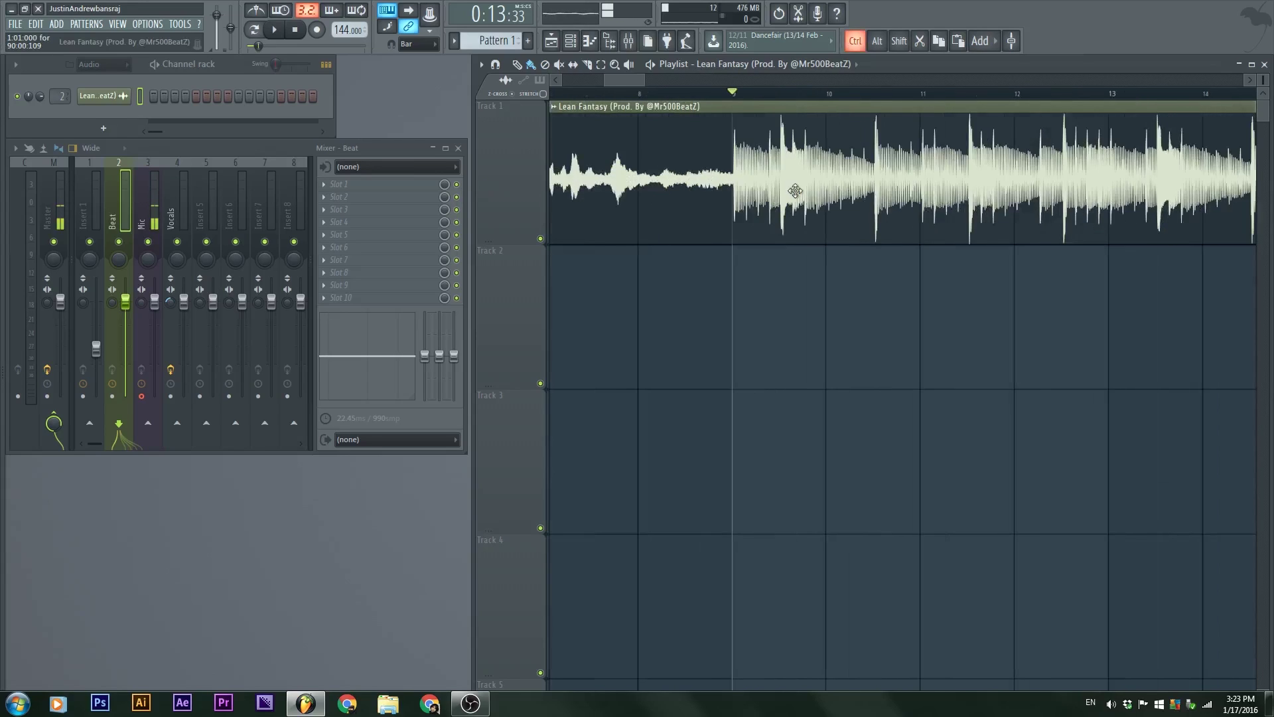
scroll(894, 260, up, 2)
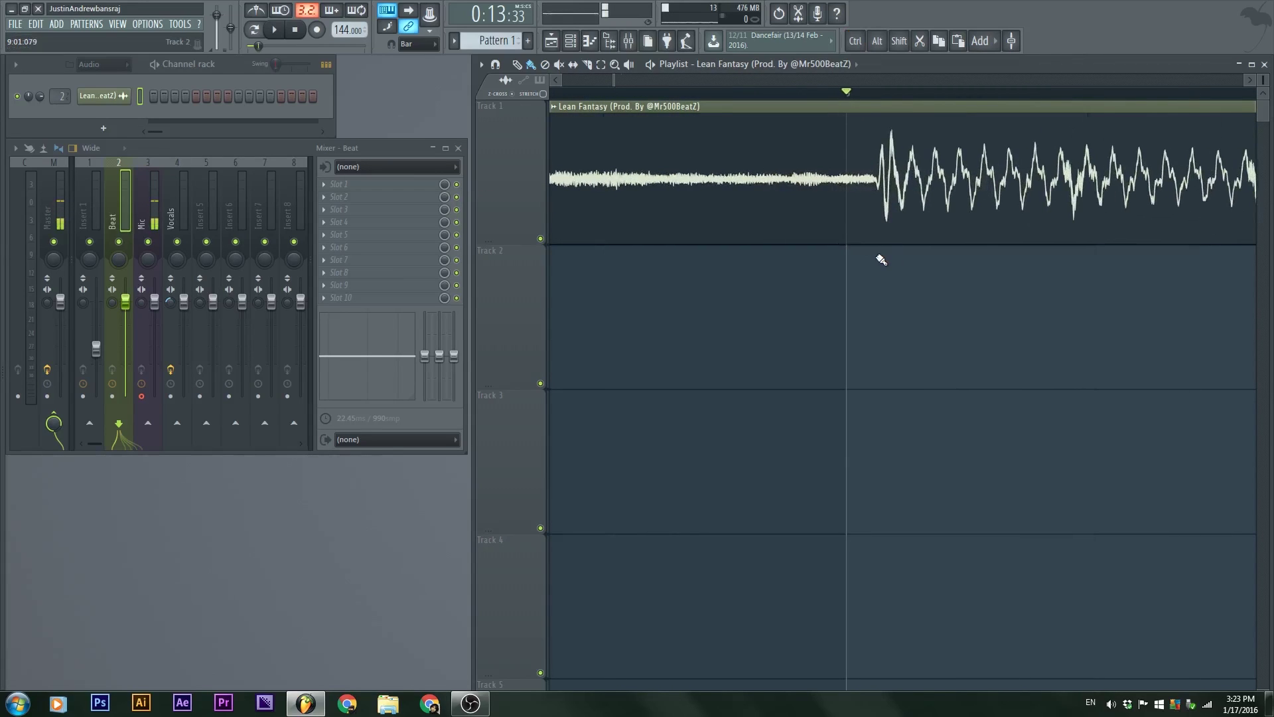
Step: Slice the Lean Fantasy clip in two at bar 9
drag(848, 270, 852, 364)
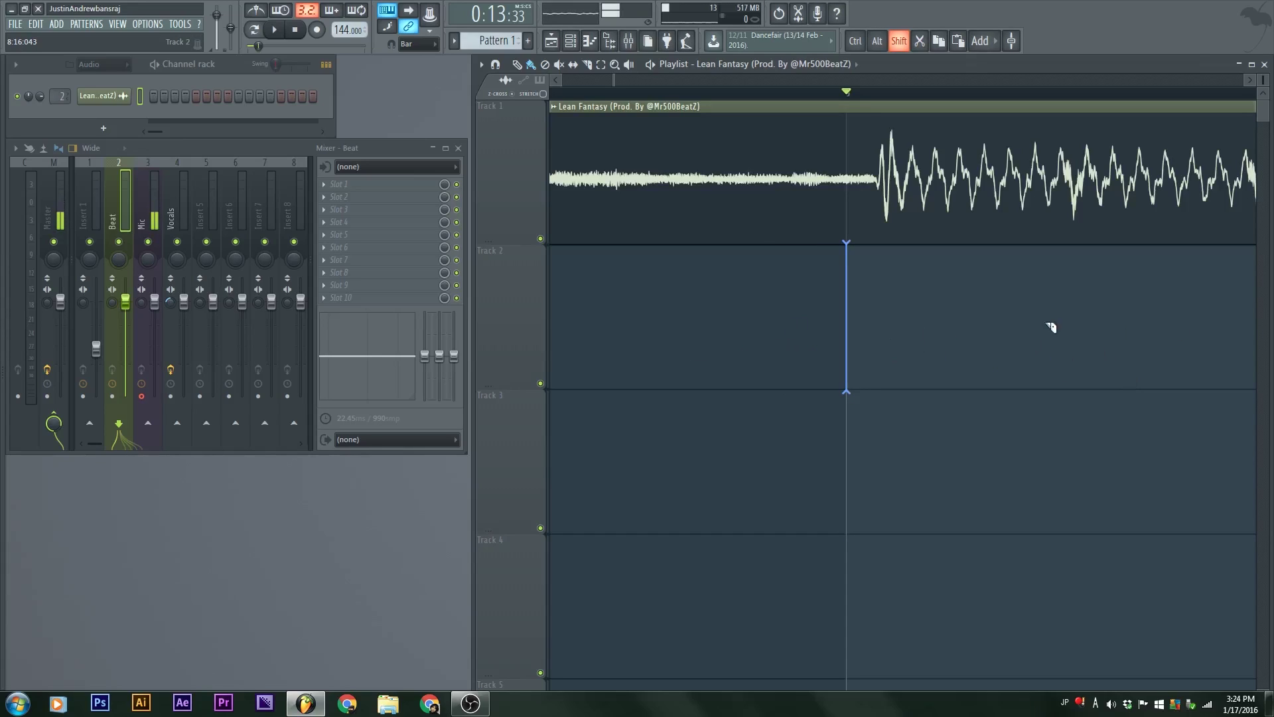
drag(861, 347, 872, 134)
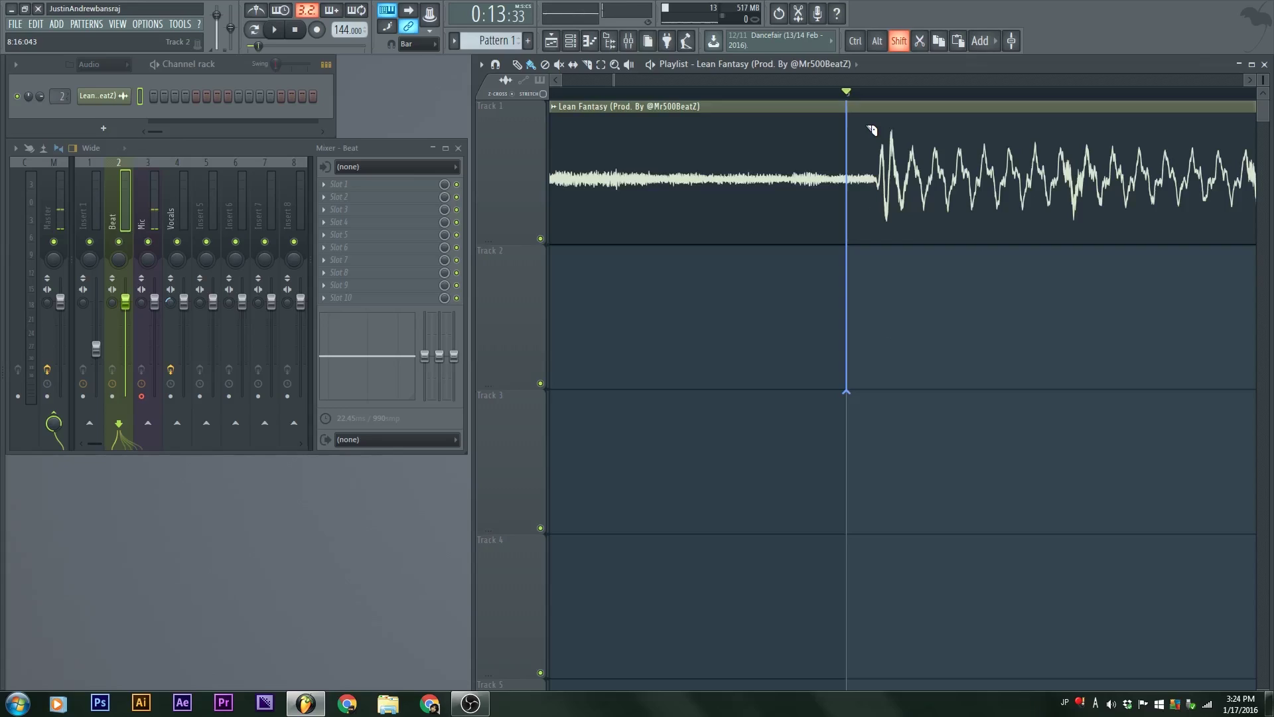
drag(872, 129, 870, 128)
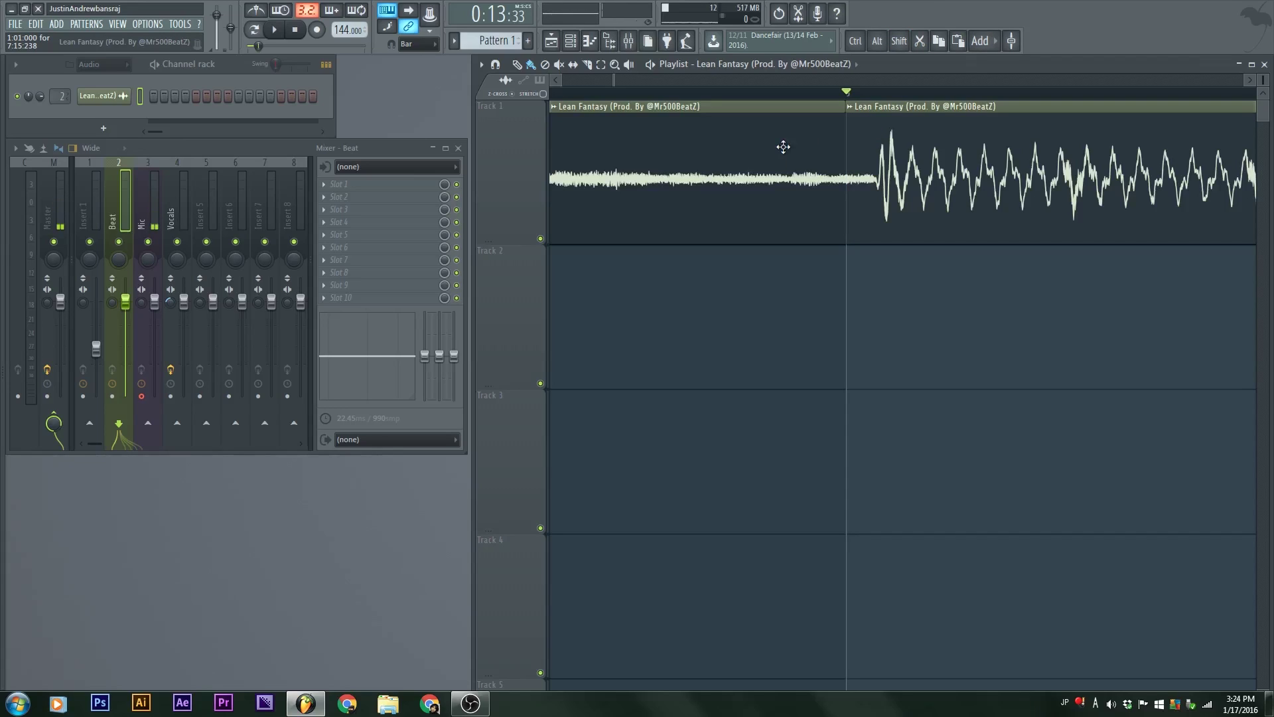
Step: Delete the quiet intro piece and select the remaining clip
right_click(746, 114)
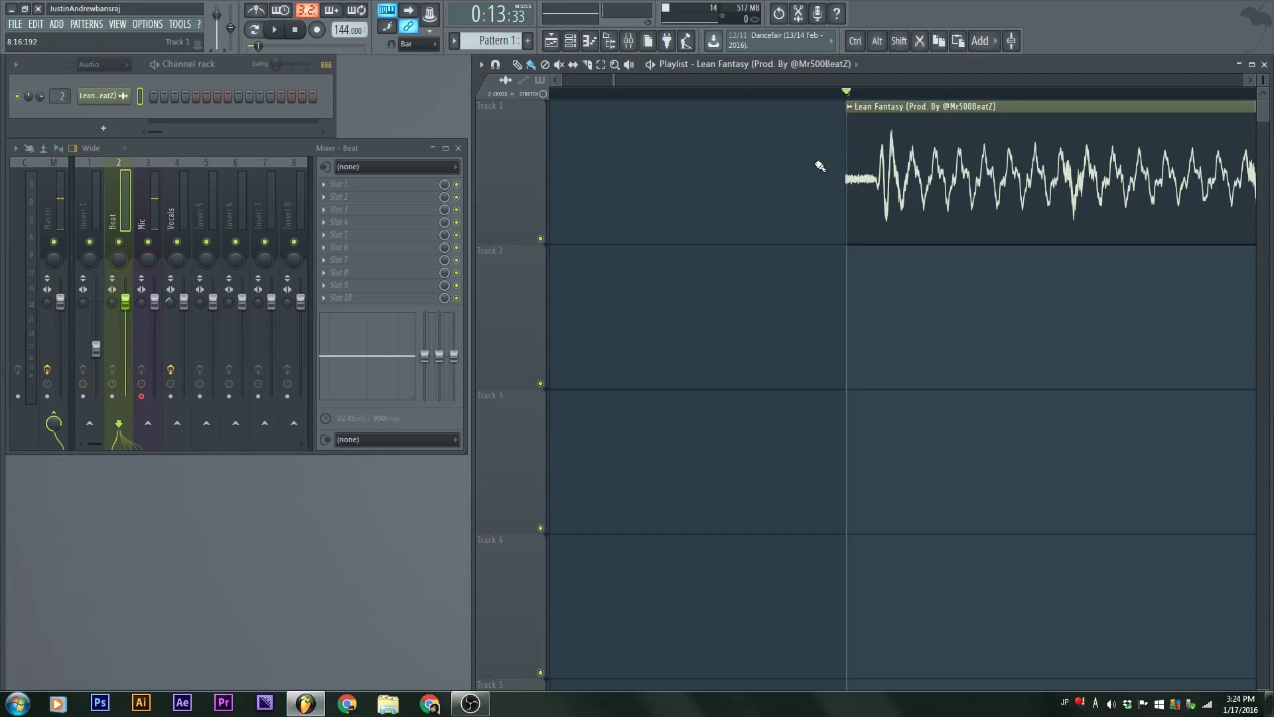
ctrl+click(916, 196)
ctrl+scroll(863, 207, up, 5)
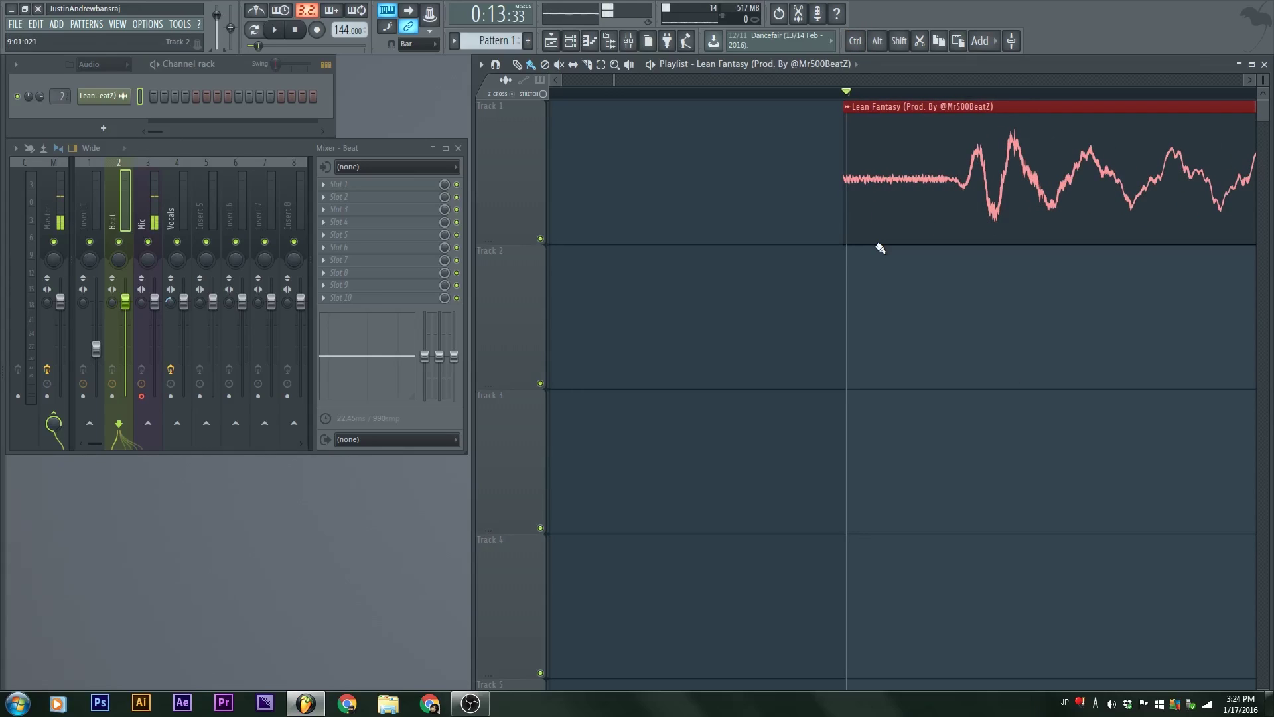
Step: Slide the trimmed Lean Fantasy clip left without snapping so its first hit lands on bar 9
click(711, 205)
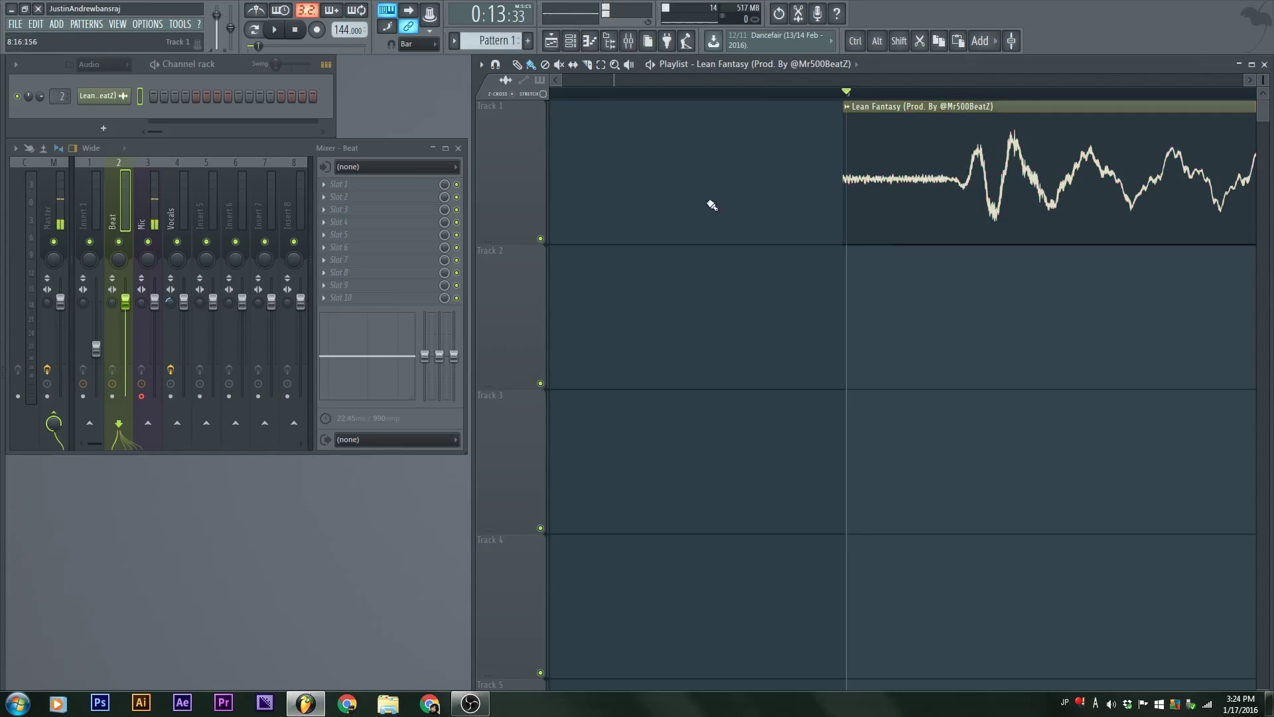
key(ctrl)
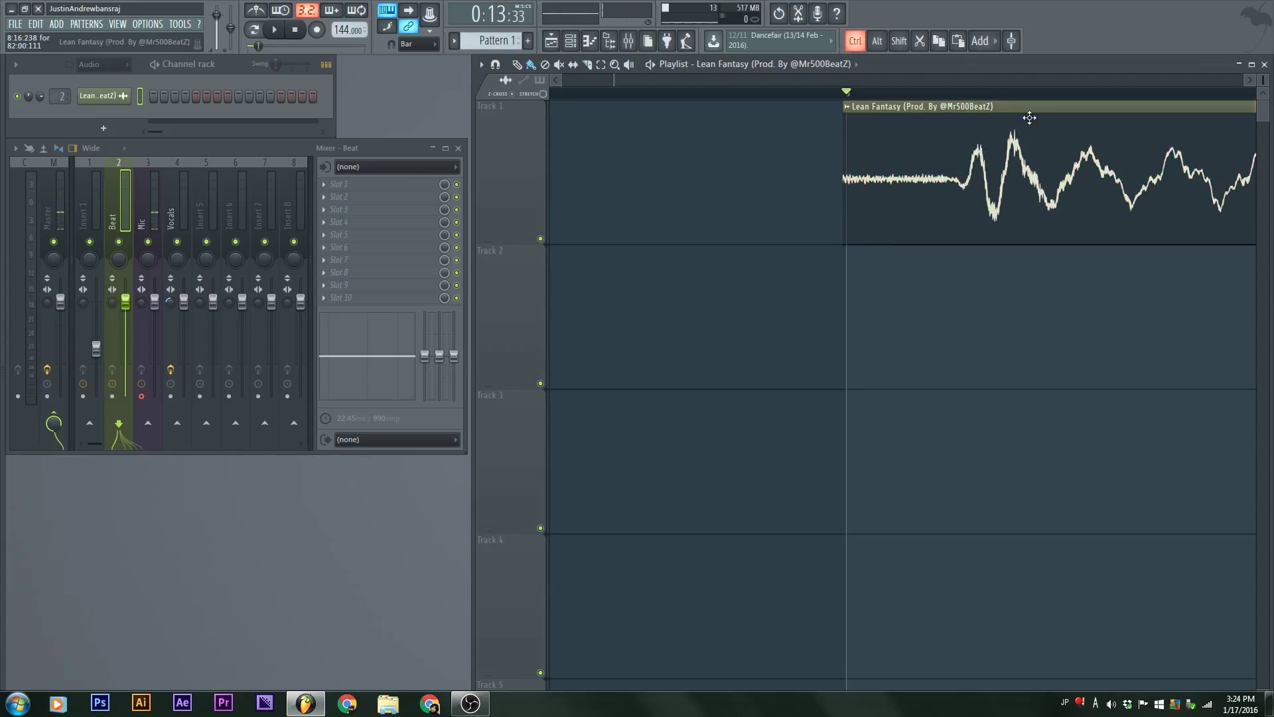
ctrl+click(1024, 113)
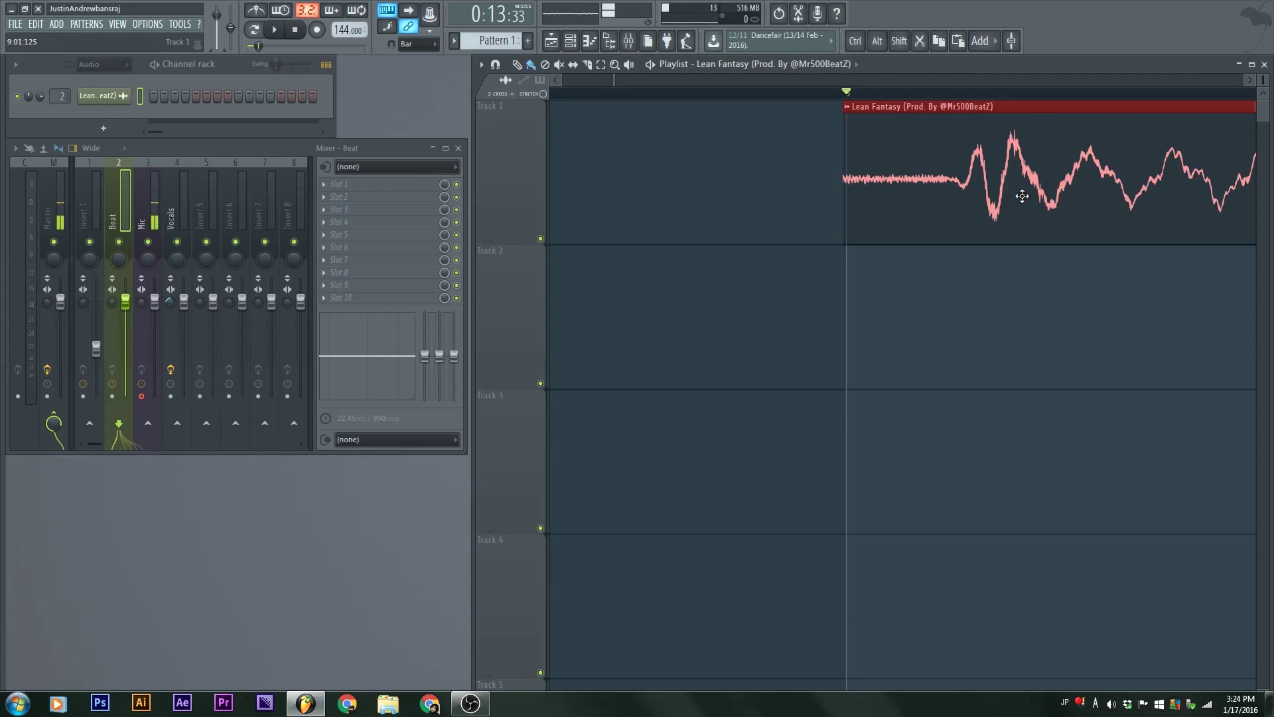
drag(1022, 196, 877, 162)
click(883, 299)
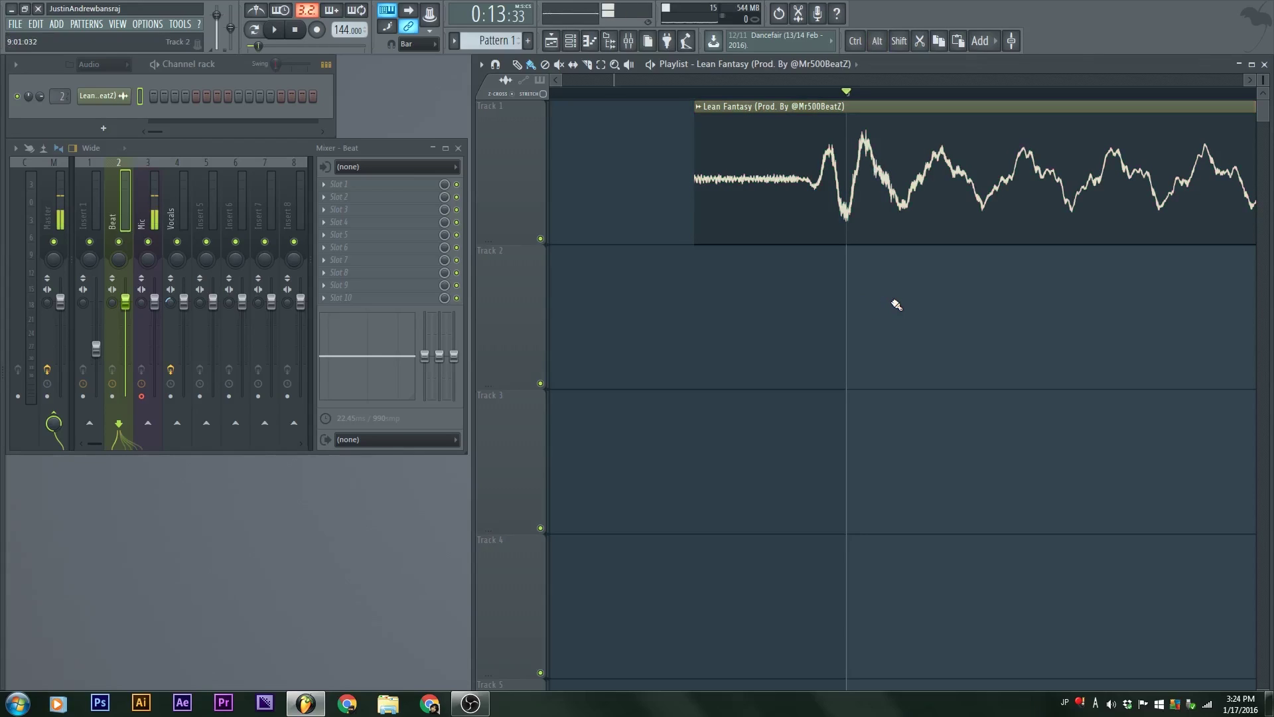
scroll(720, 285, down, 3)
scroll(862, 186, up, 5)
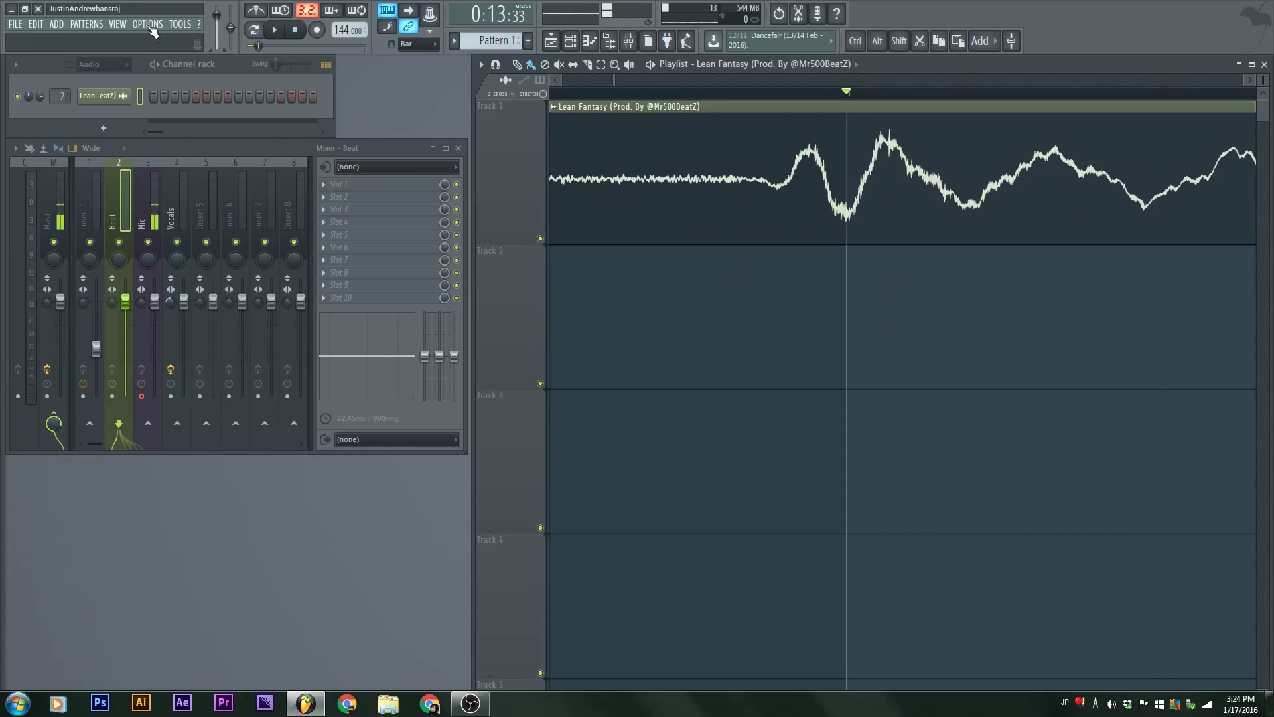
click(147, 24)
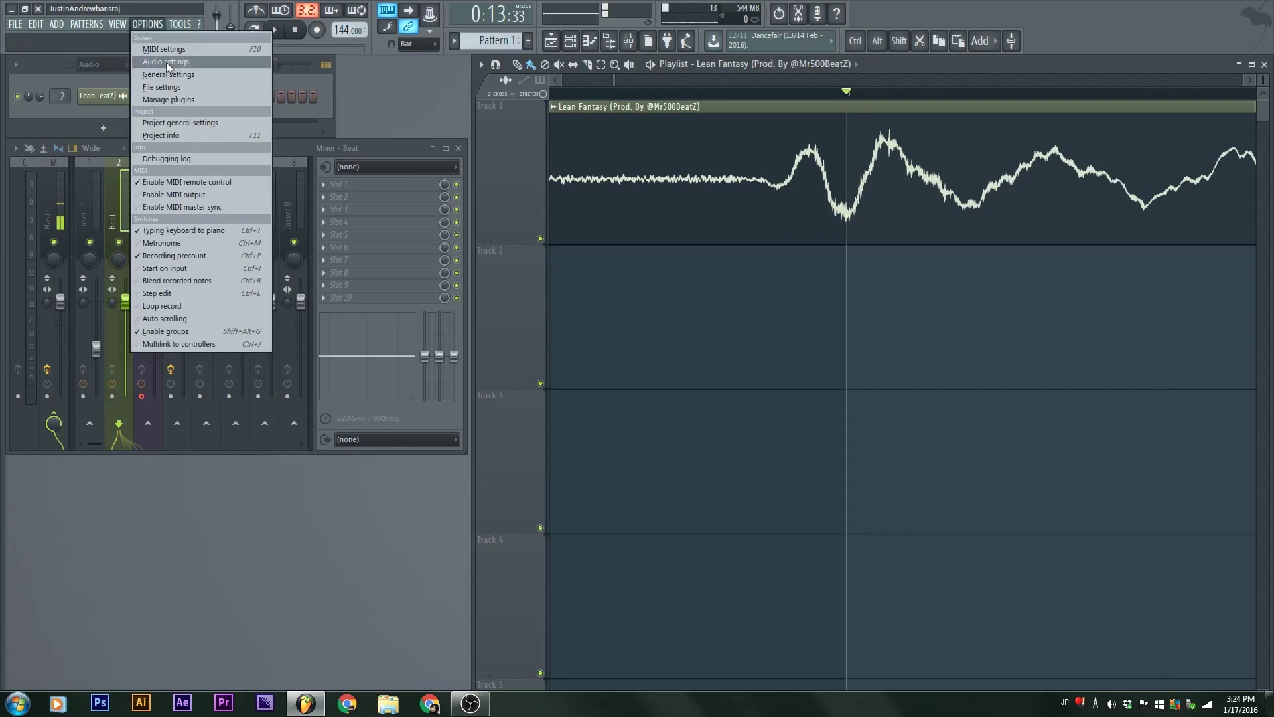
click(182, 122)
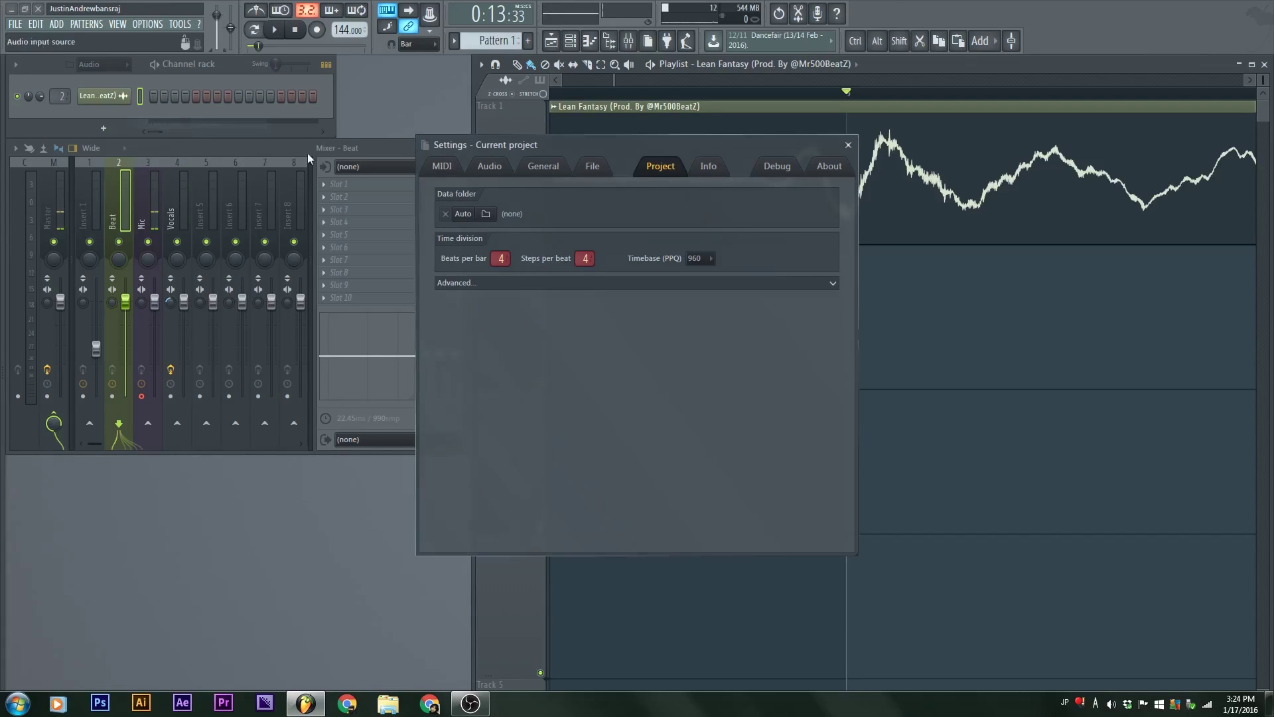
click(703, 258)
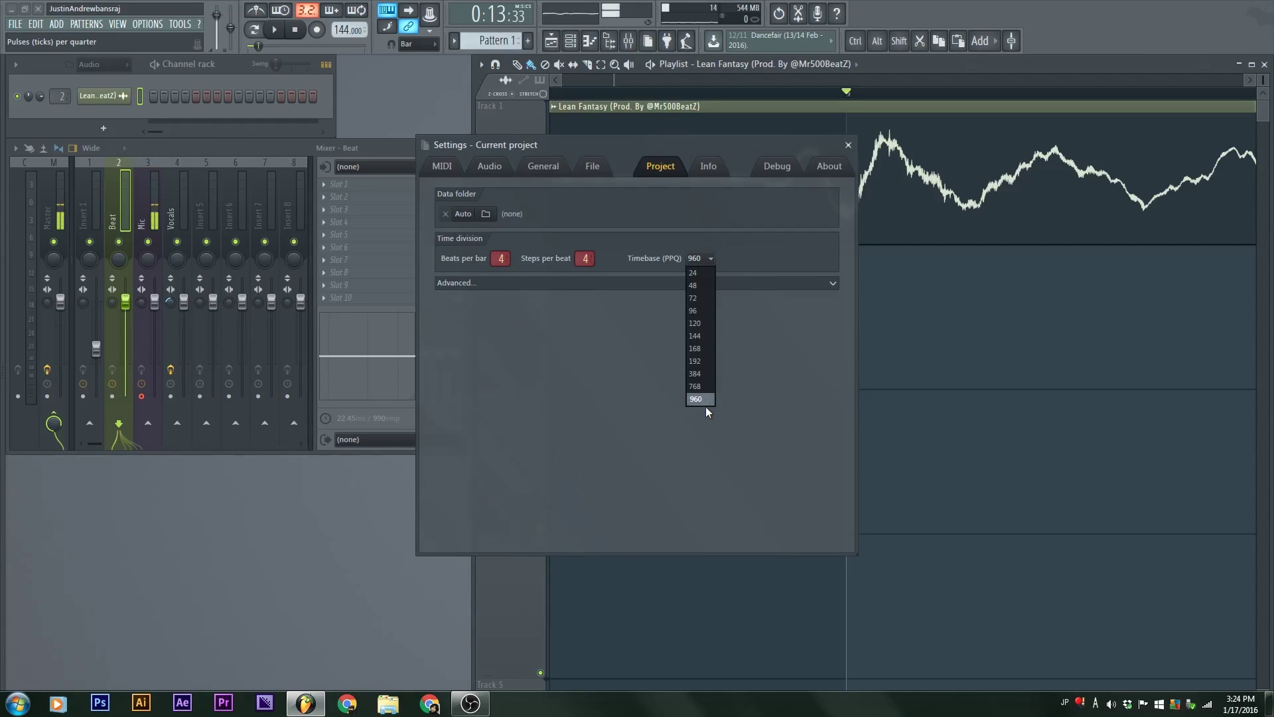
click(813, 376)
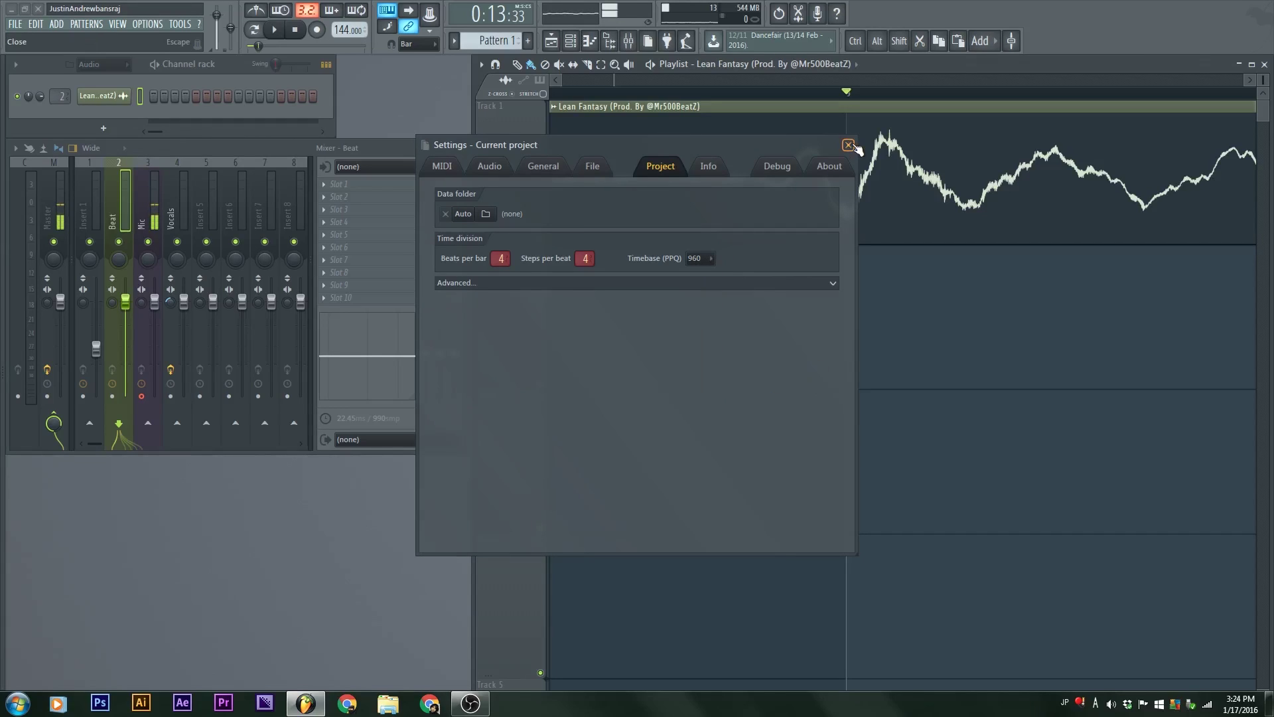
click(849, 145)
scroll(975, 299, up, 2)
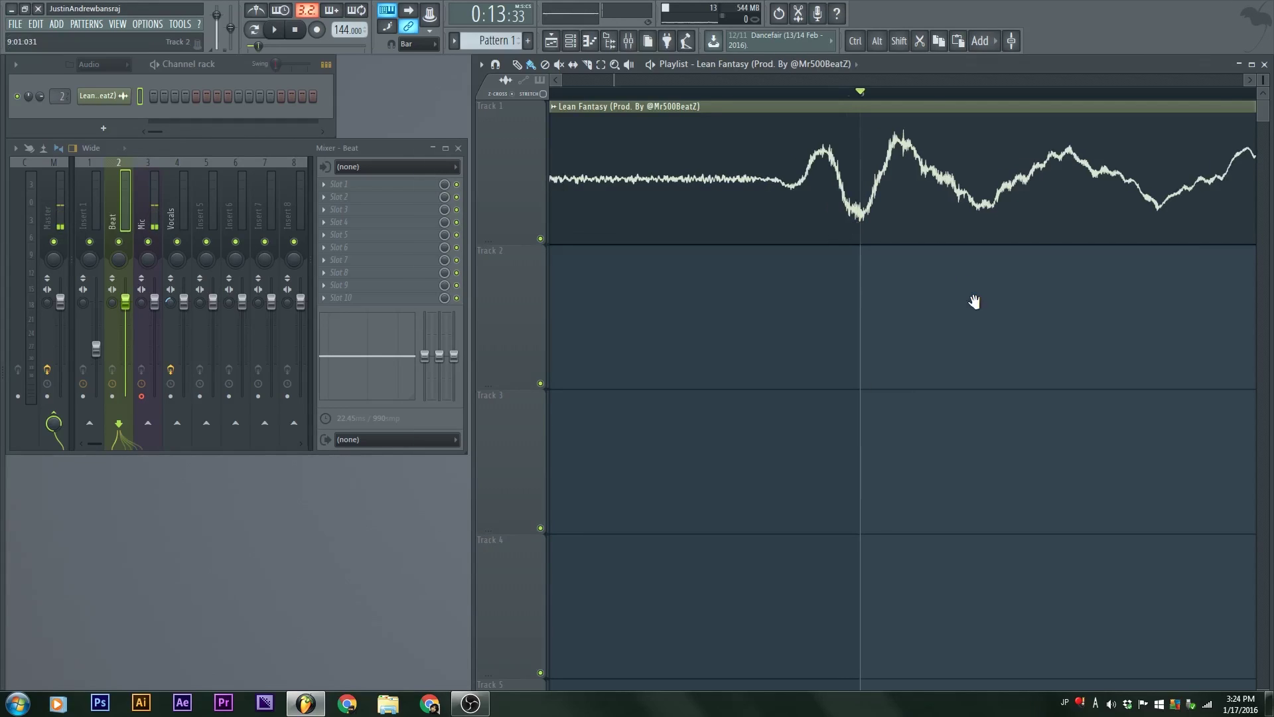
Step: Extend the Lean Fantasy clip's start back to bar 1 to restore its intro
scroll(791, 233, down, 3)
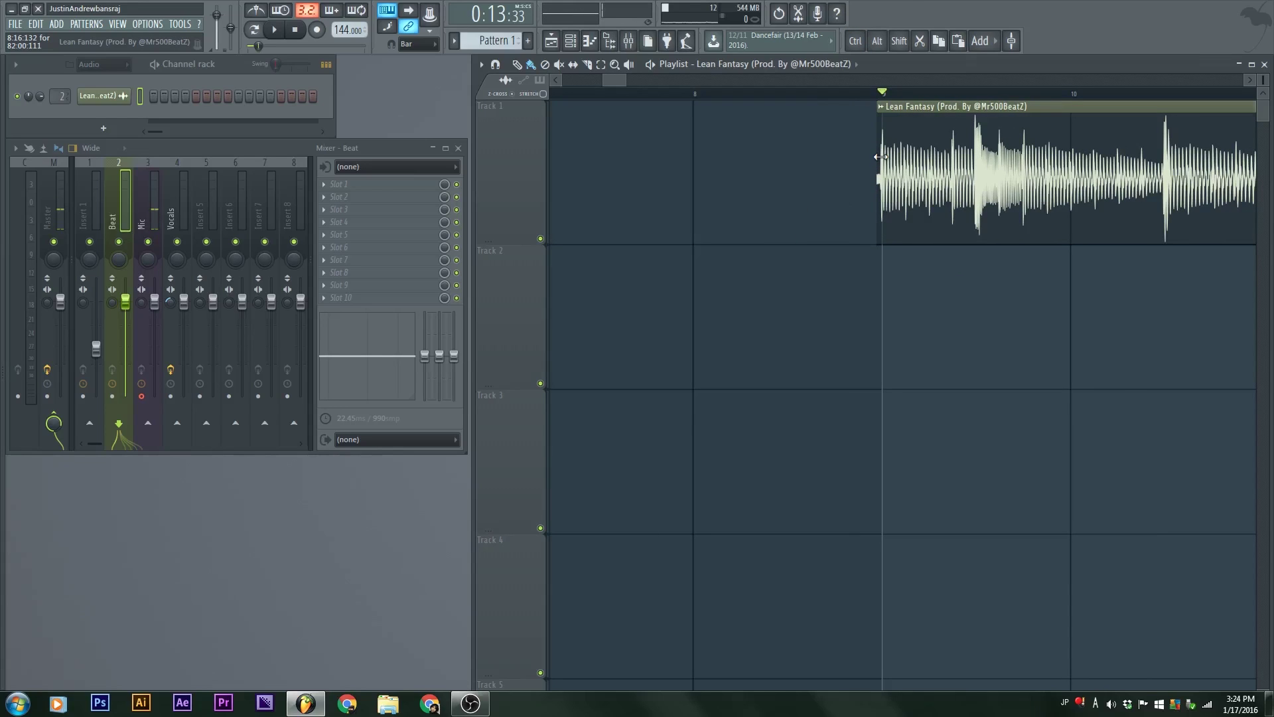
drag(880, 156, 489, 188)
scroll(588, 162, down, 3)
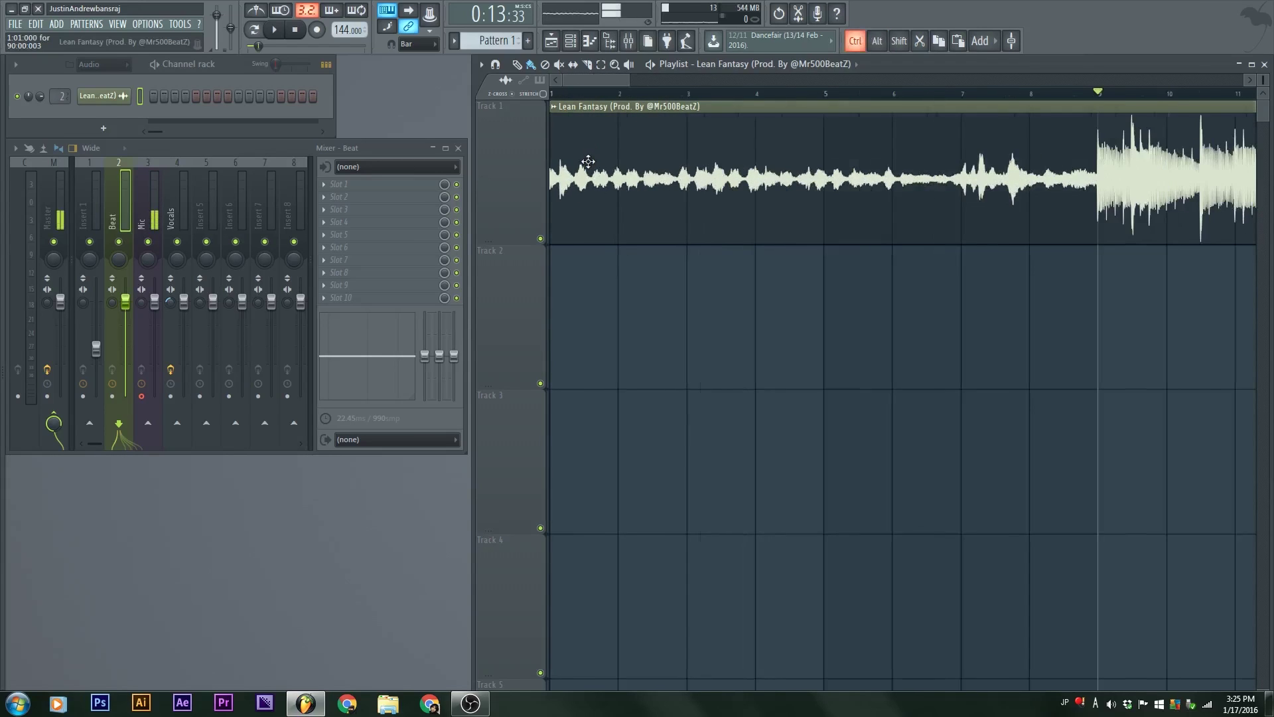
Step: Zoom out and place a copy of the clip on Track 2
scroll(588, 162, up, 2)
scroll(671, 207, up, 2)
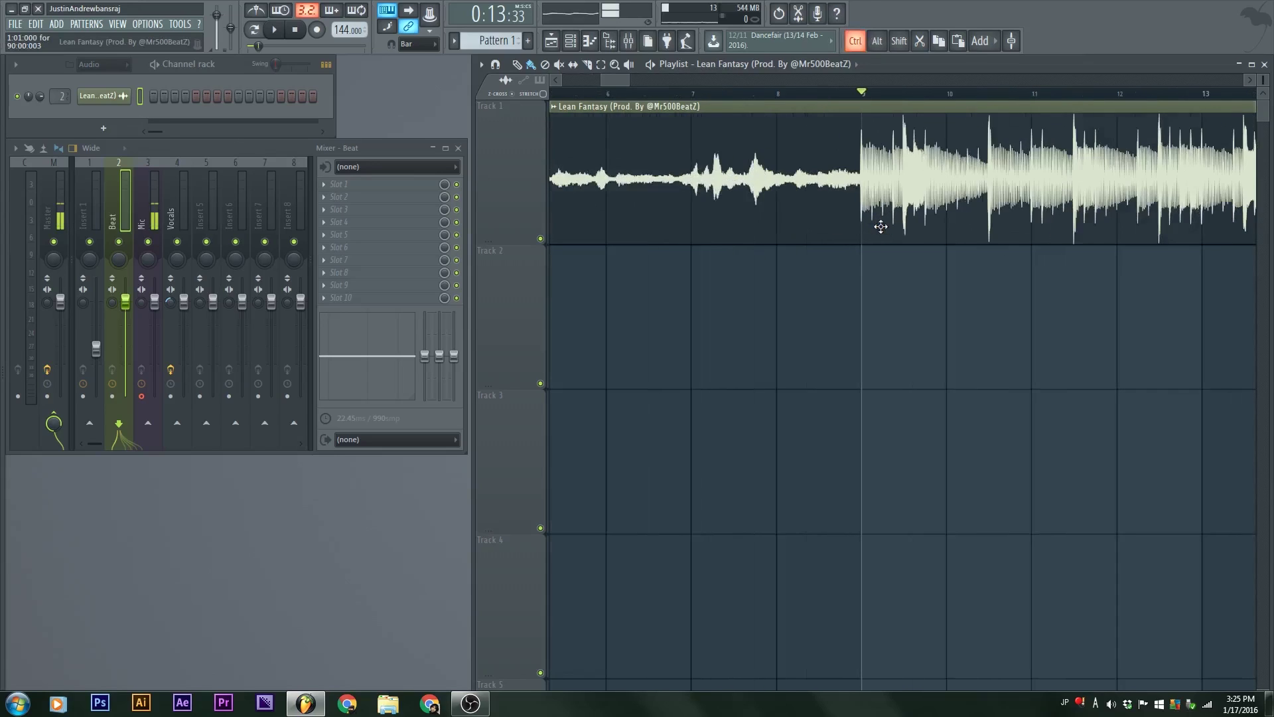
scroll(881, 226, up, 2)
scroll(1254, 407, down, 8)
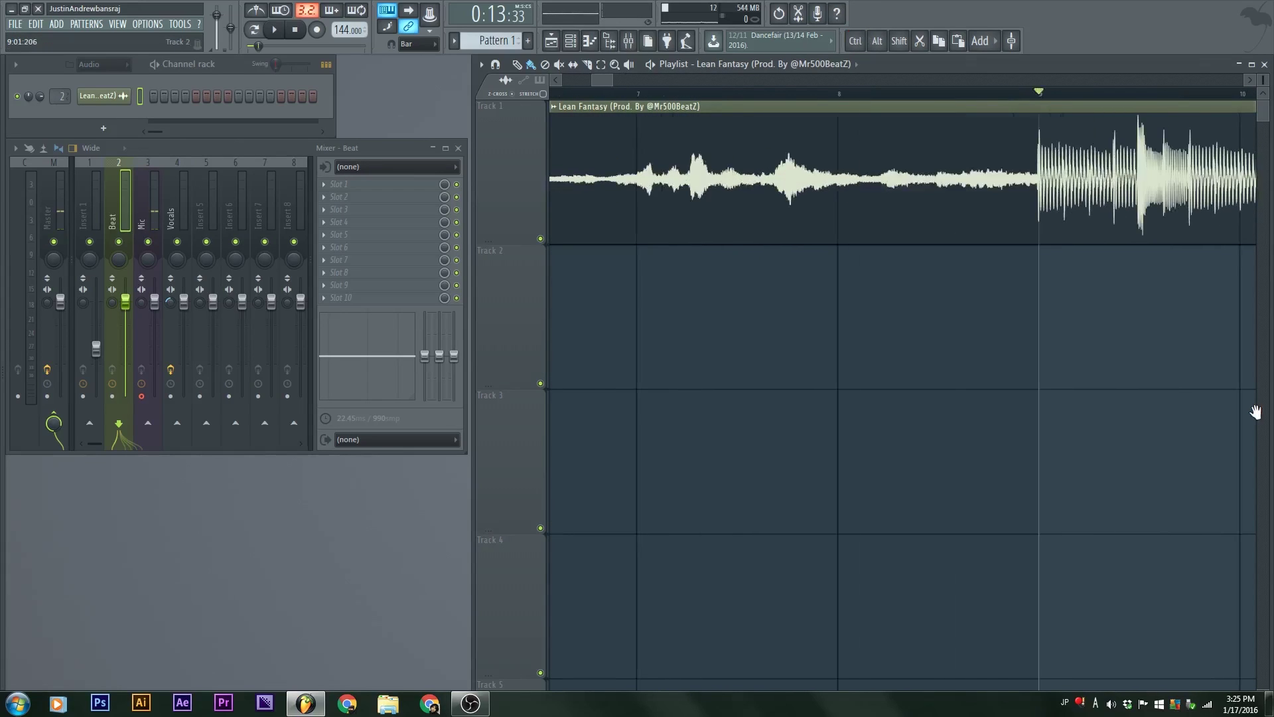
drag(592, 180, 700, 361)
Step: Mute the Track 1 clip and move the Track 2 copy to start at bar 1
alt+right_click(786, 148)
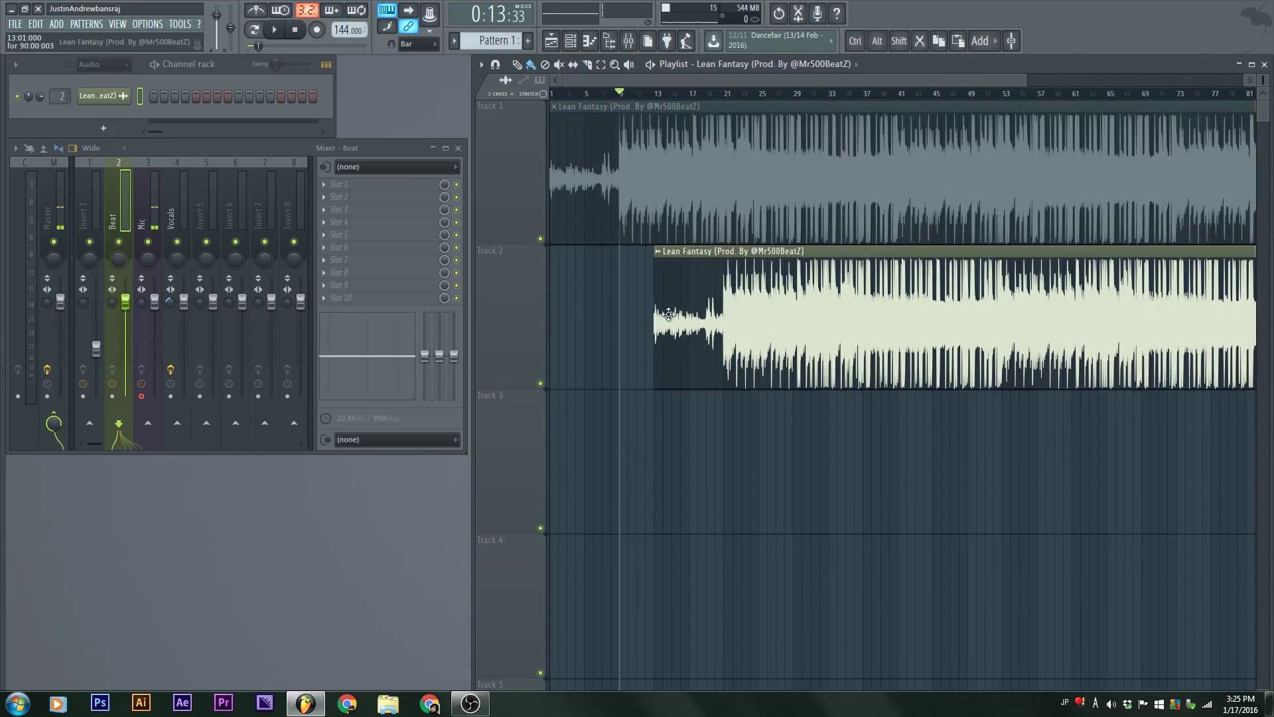
drag(871, 257, 767, 258)
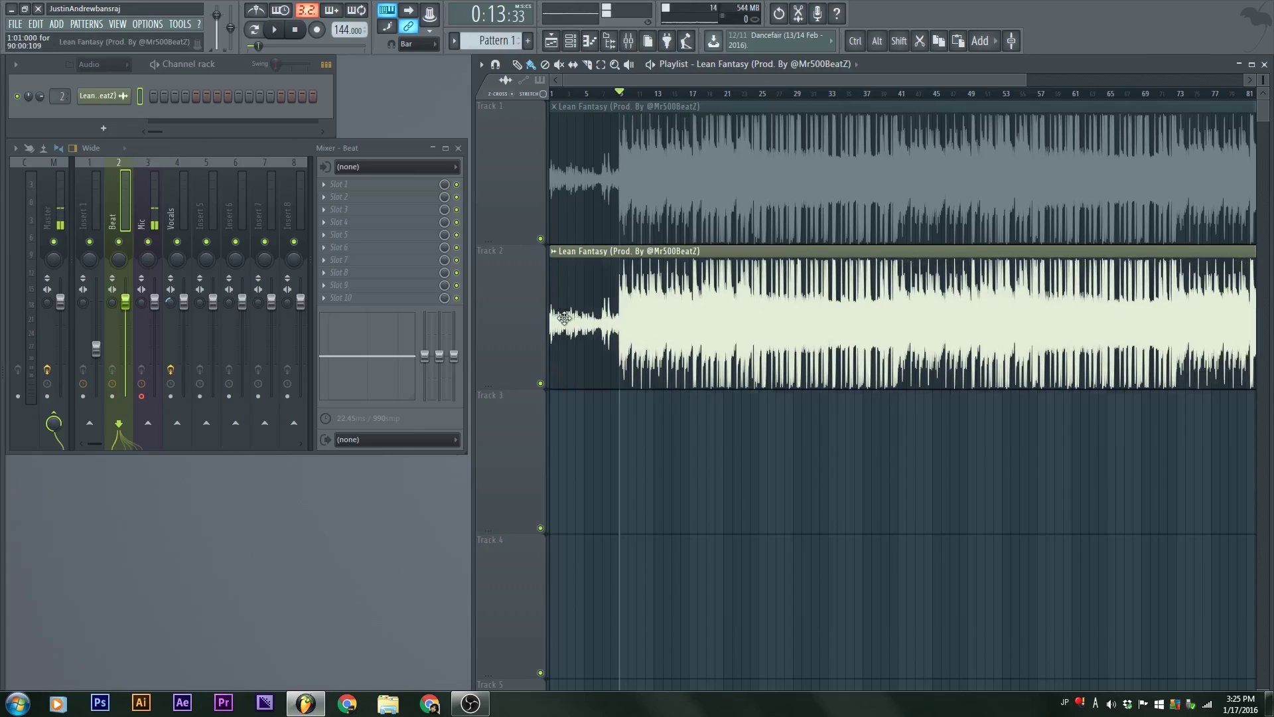
ctrl+scroll(767, 257, up, 5)
ctrl+scroll(767, 257, up, 4)
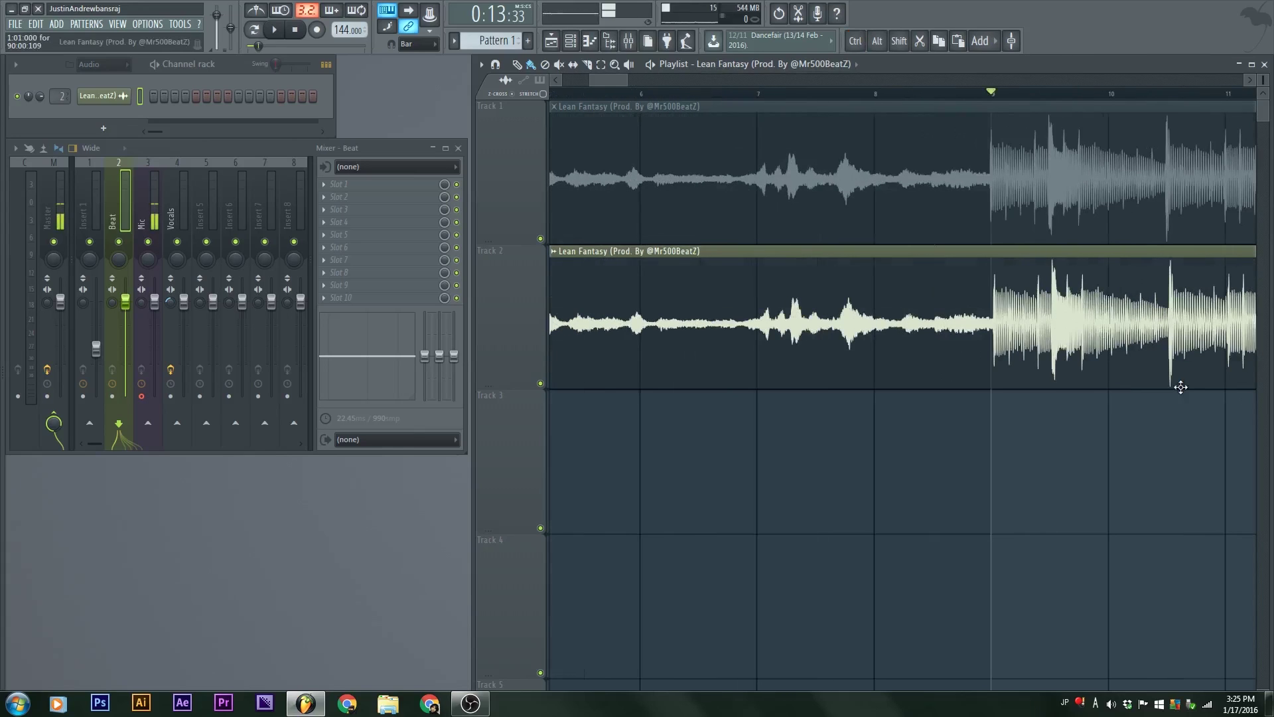
Step: Turn on the metronome and play both clips to compare their timing
click(261, 18)
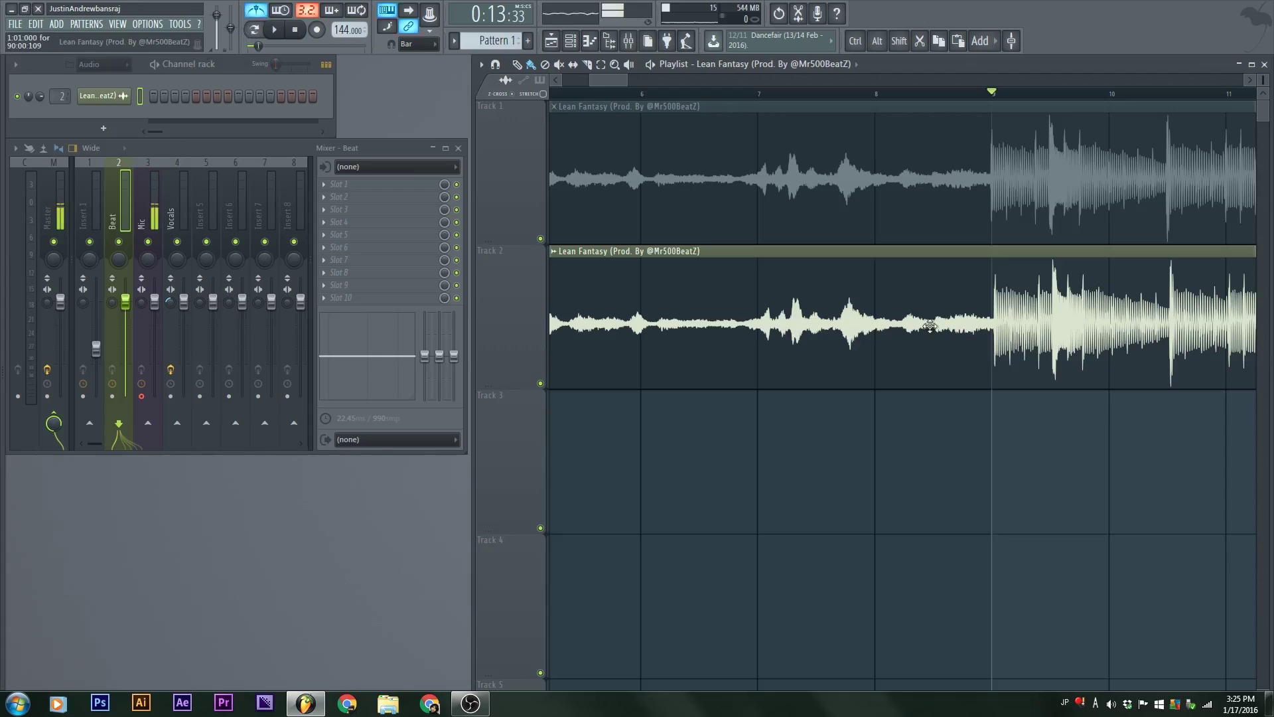
ctrl+scroll(1024, 340, up, 5)
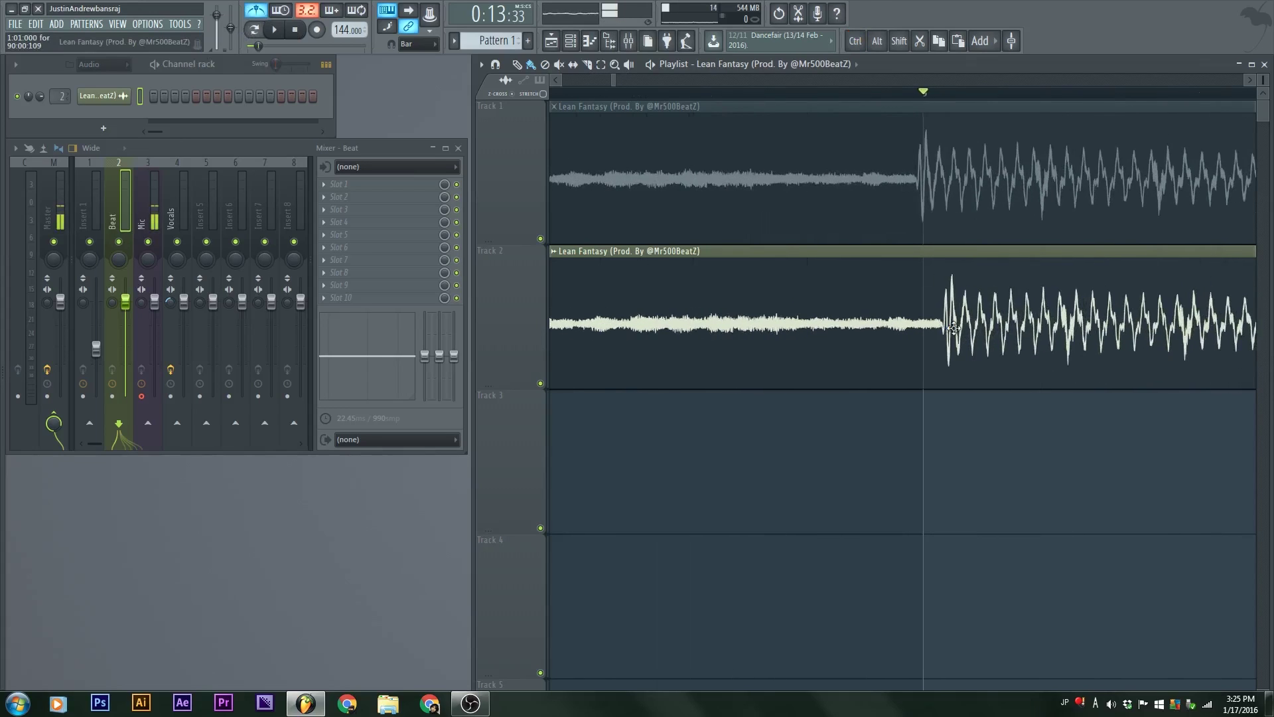
ctrl+scroll(885, 373, down, 3)
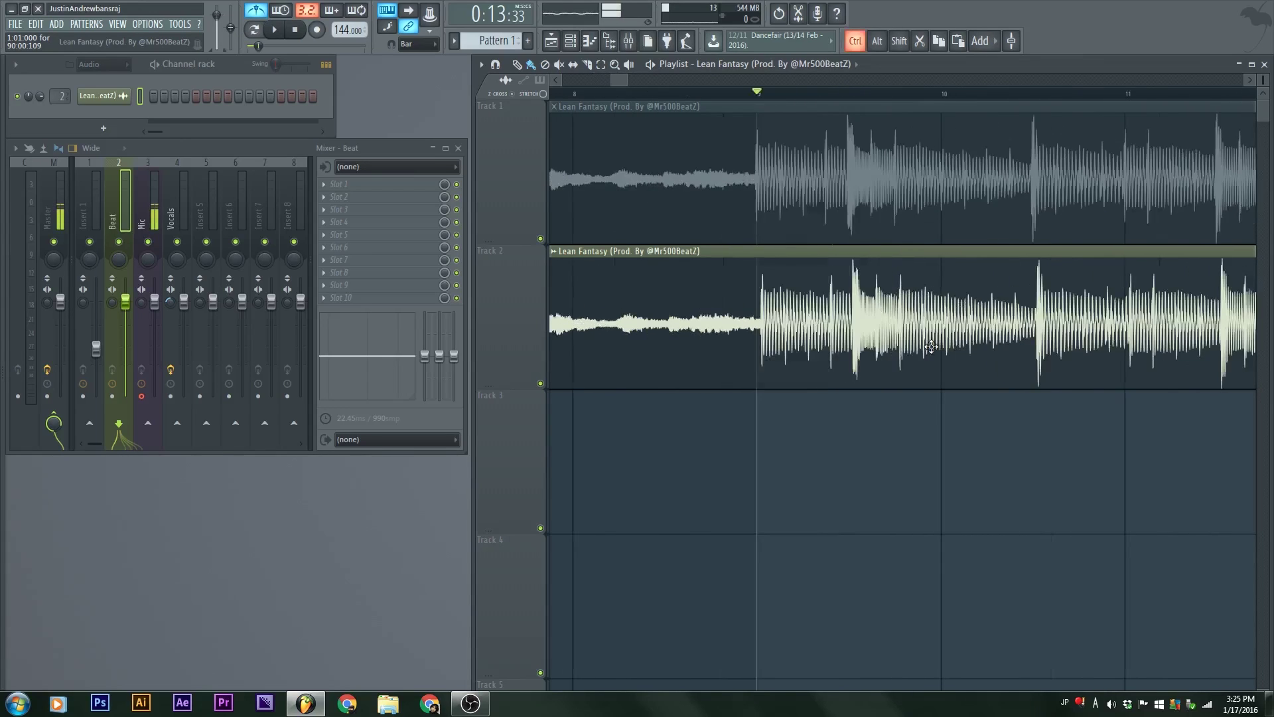
ctrl+scroll(932, 346, up, 2)
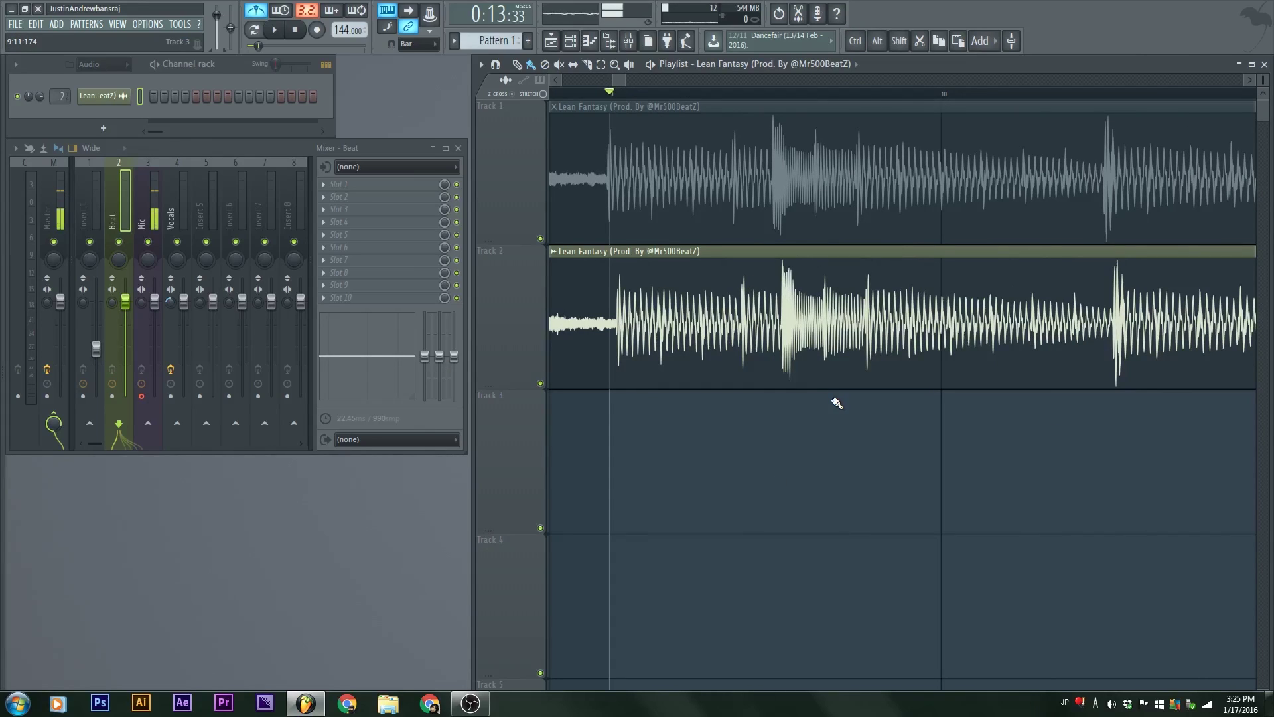
key(space)
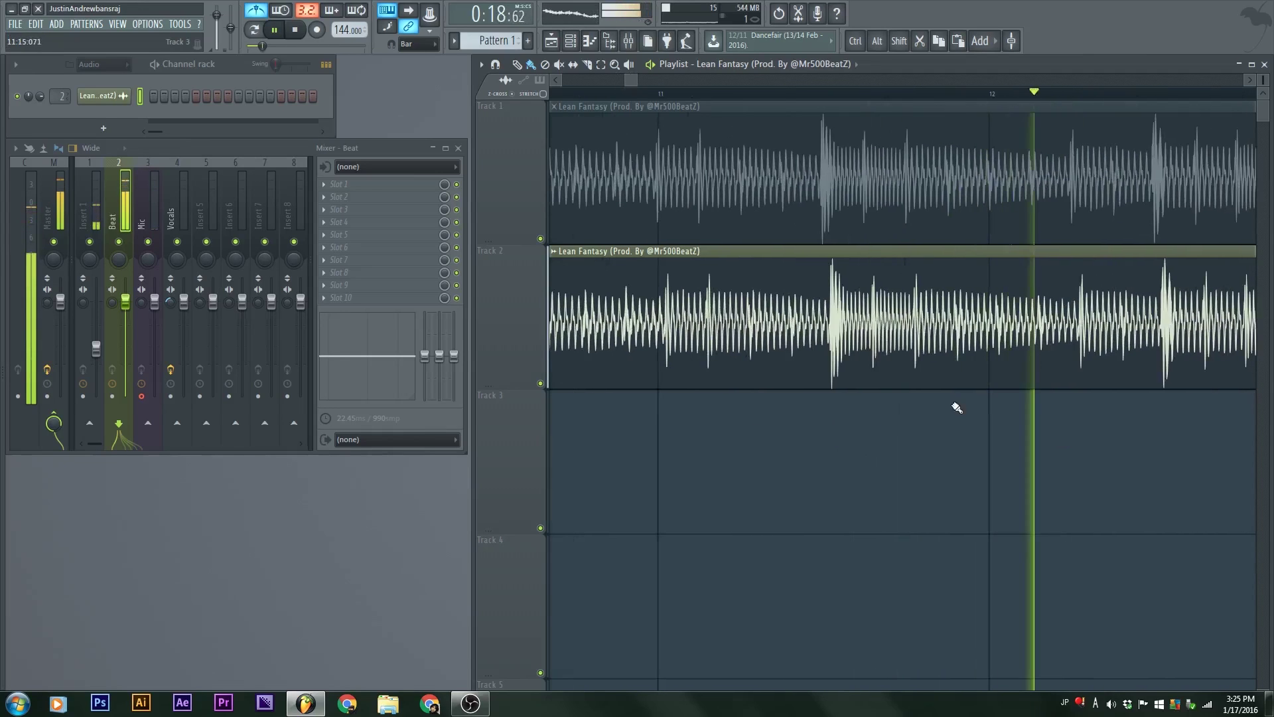
key(space)
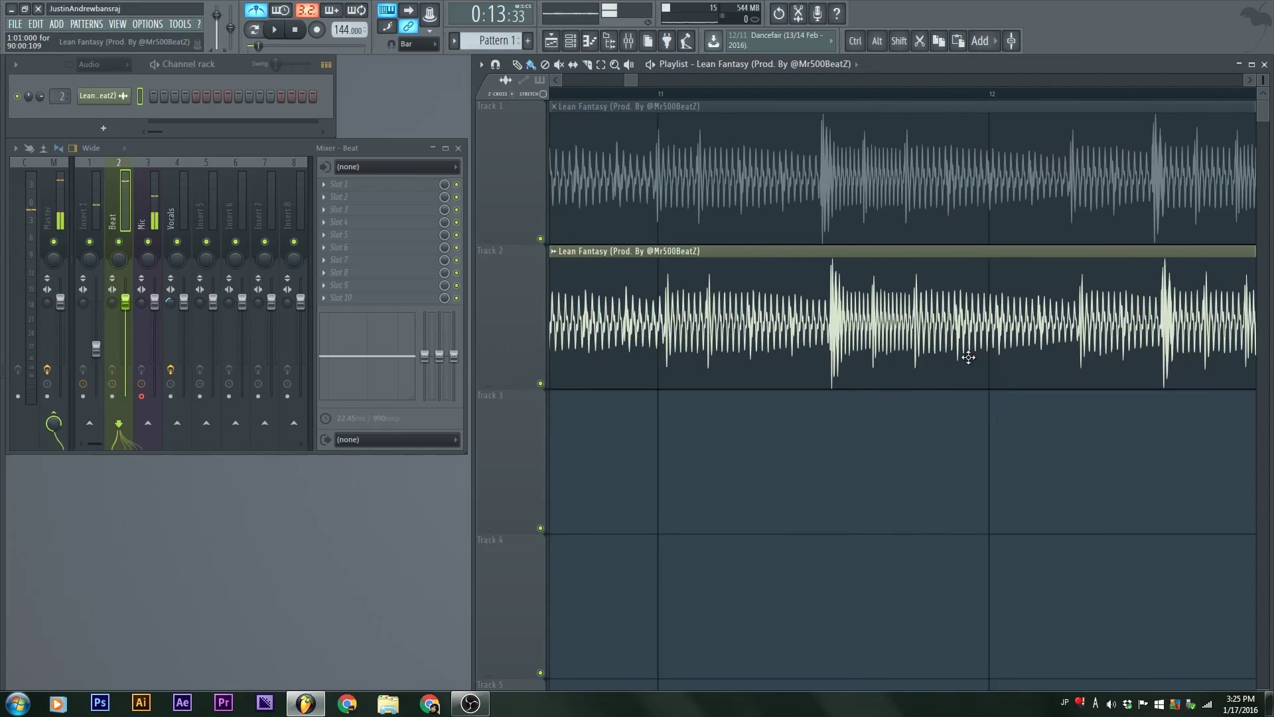
Step: Nudge the playhead slightly later and delete the duplicate clip from Track 2
scroll(969, 357, down, 4)
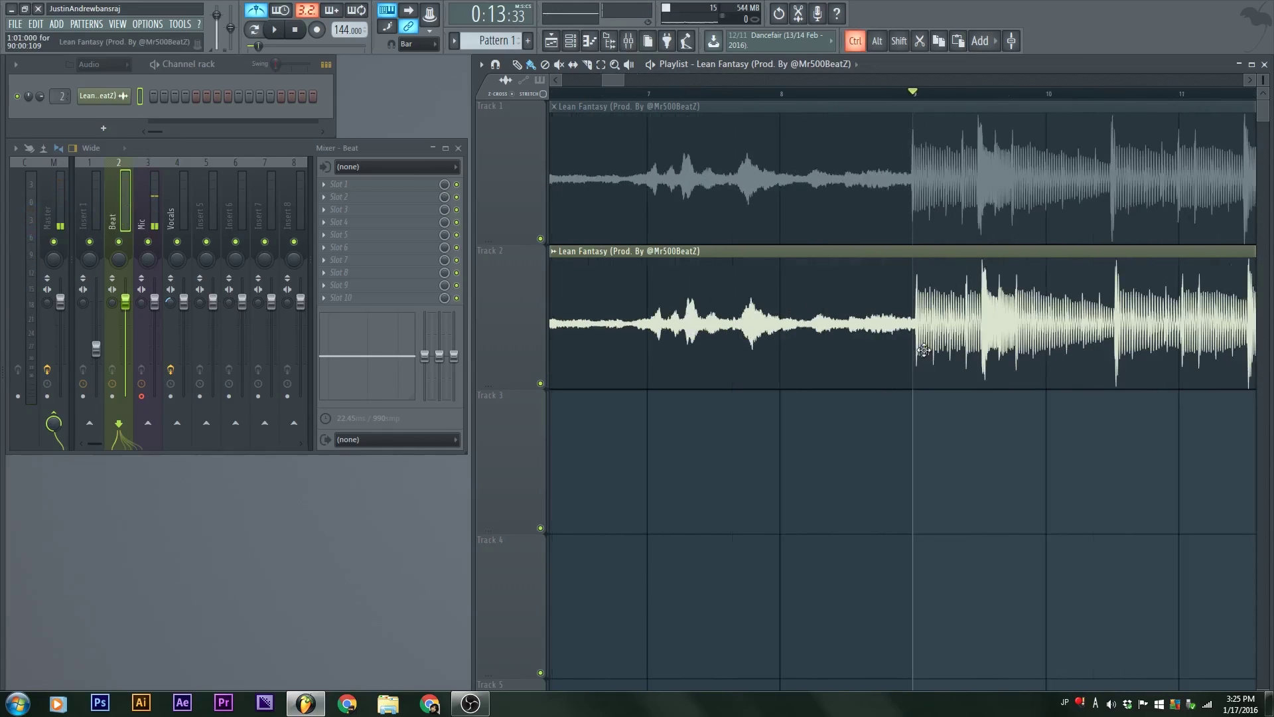
scroll(923, 350, up, 6)
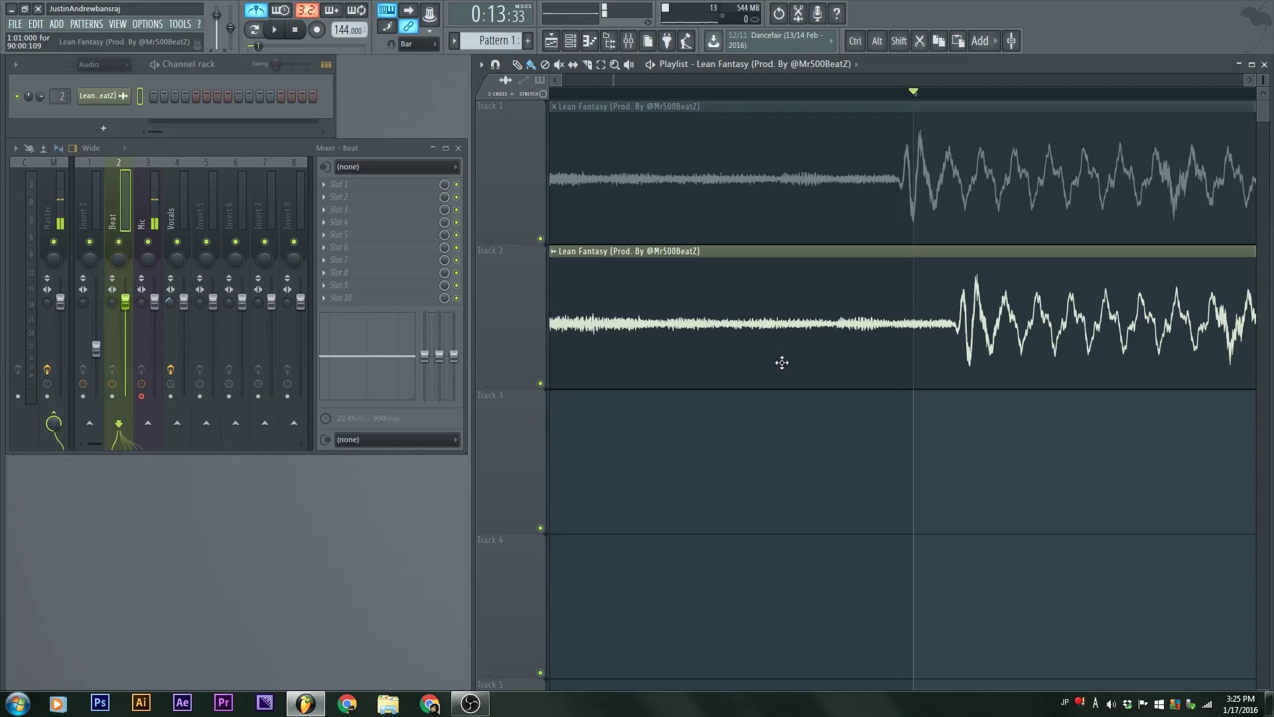
drag(914, 93, 962, 93)
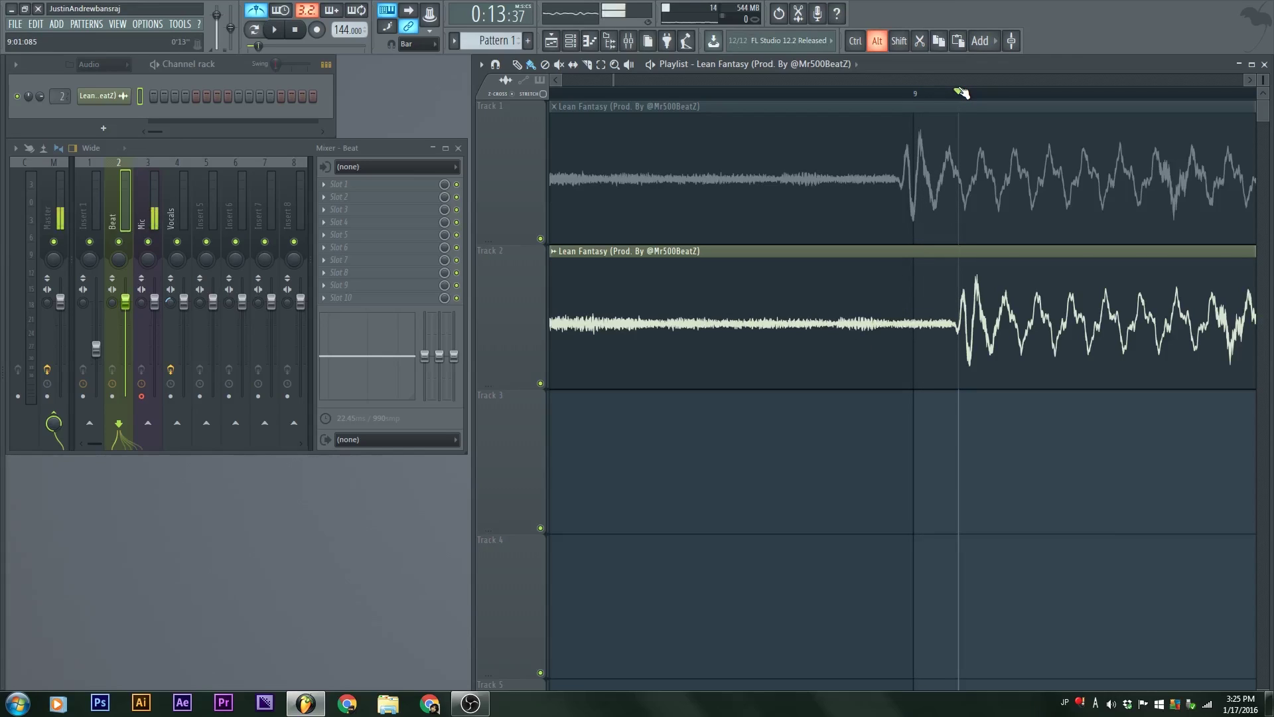
right_click(766, 298)
Step: Delete the duplicate Lean Fantasy clip from Track 2 and zoom the playlist
click(936, 95)
scroll(684, 379, down, 4)
scroll(684, 379, up, 2)
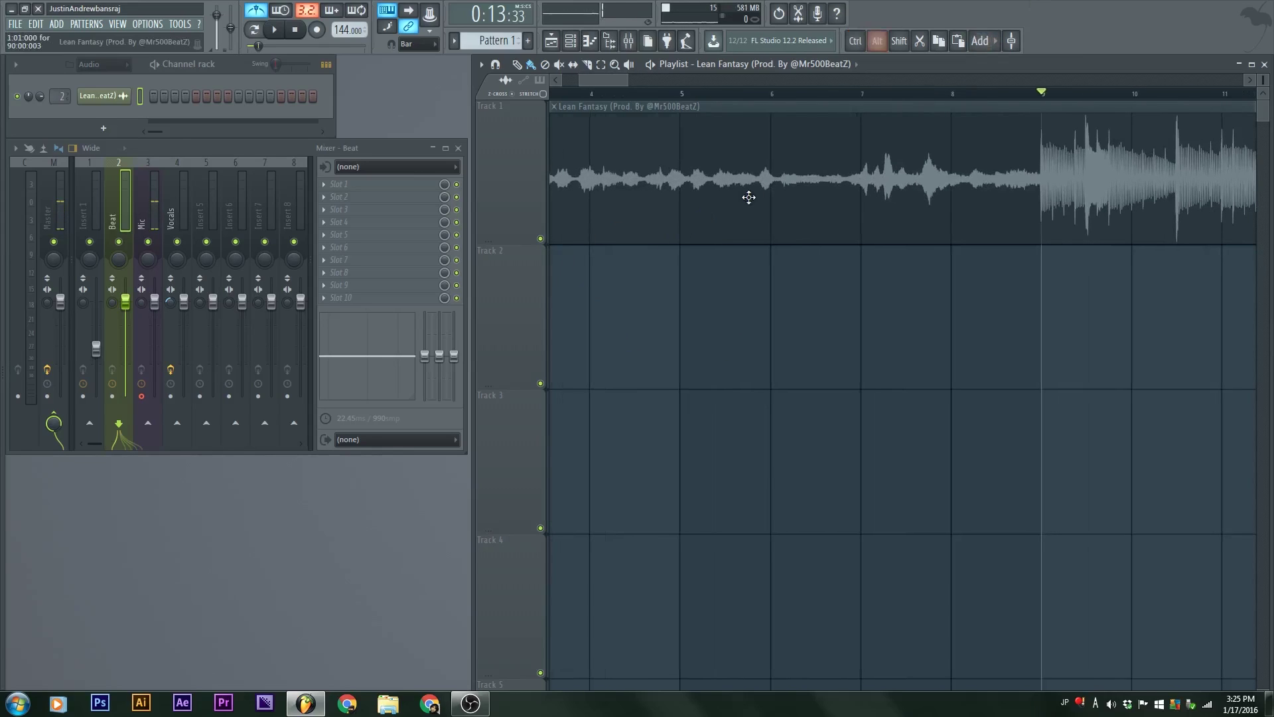
key(alt)
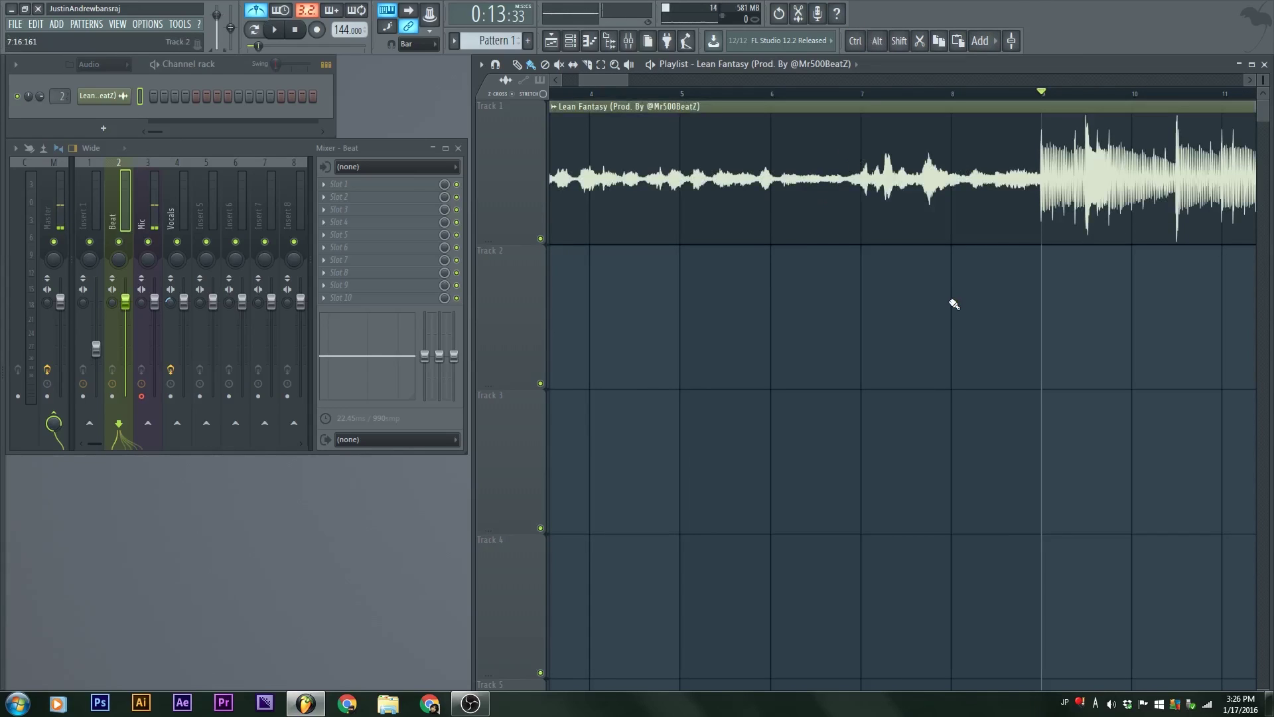
scroll(930, 331, down, 8)
scroll(506, 236, up, 8)
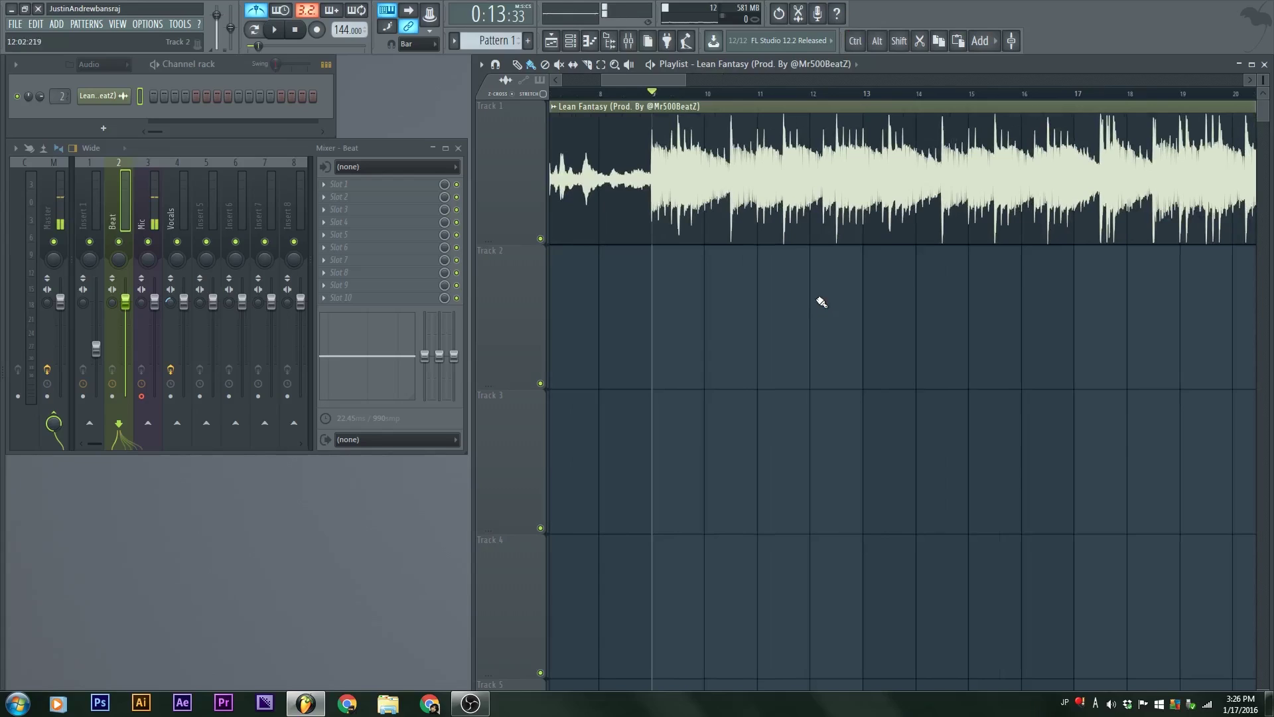
Step: Play the remaining Lean Fantasy clip from bar 9, then stop playback
key(space)
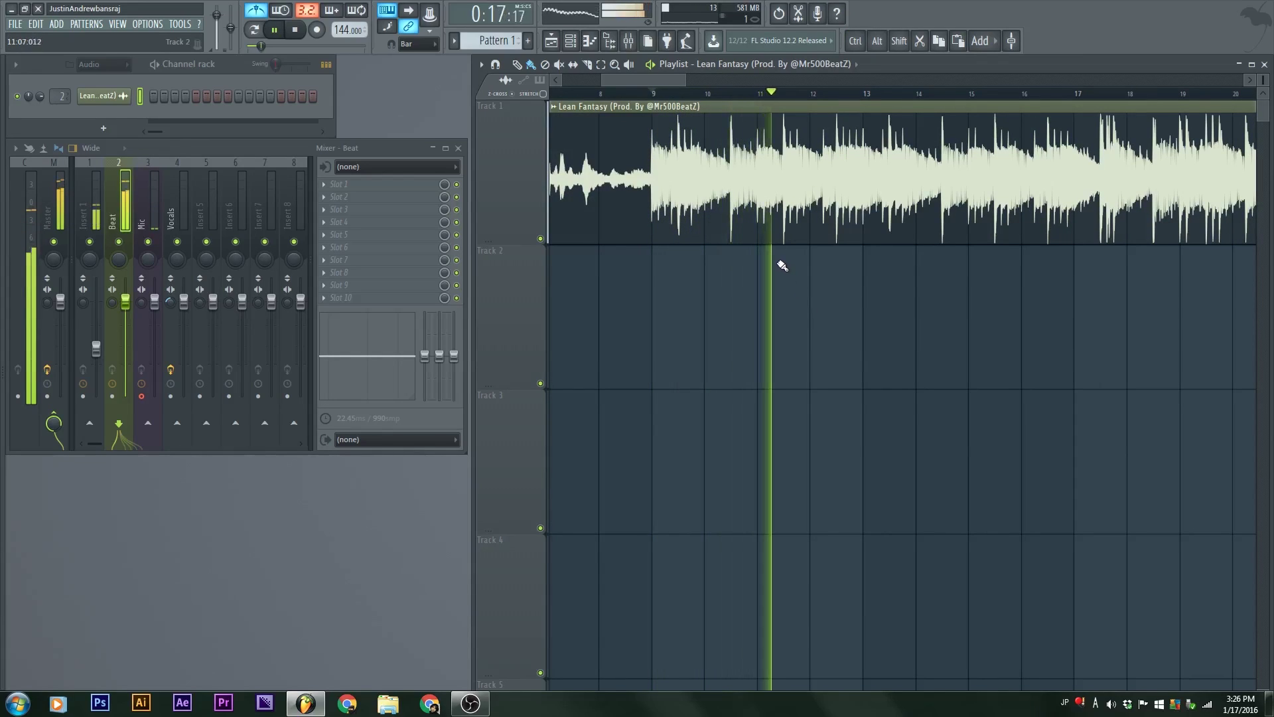
key(space)
scroll(622, 254, up, 2)
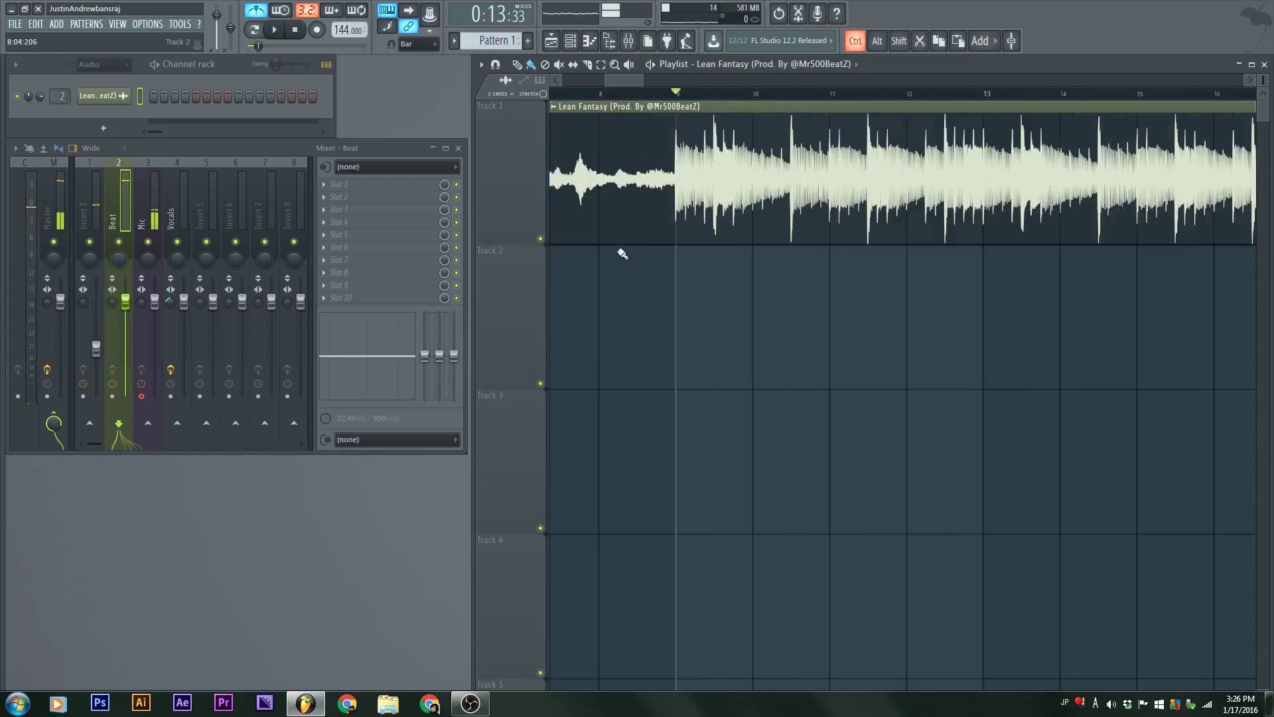
scroll(622, 254, up, 2)
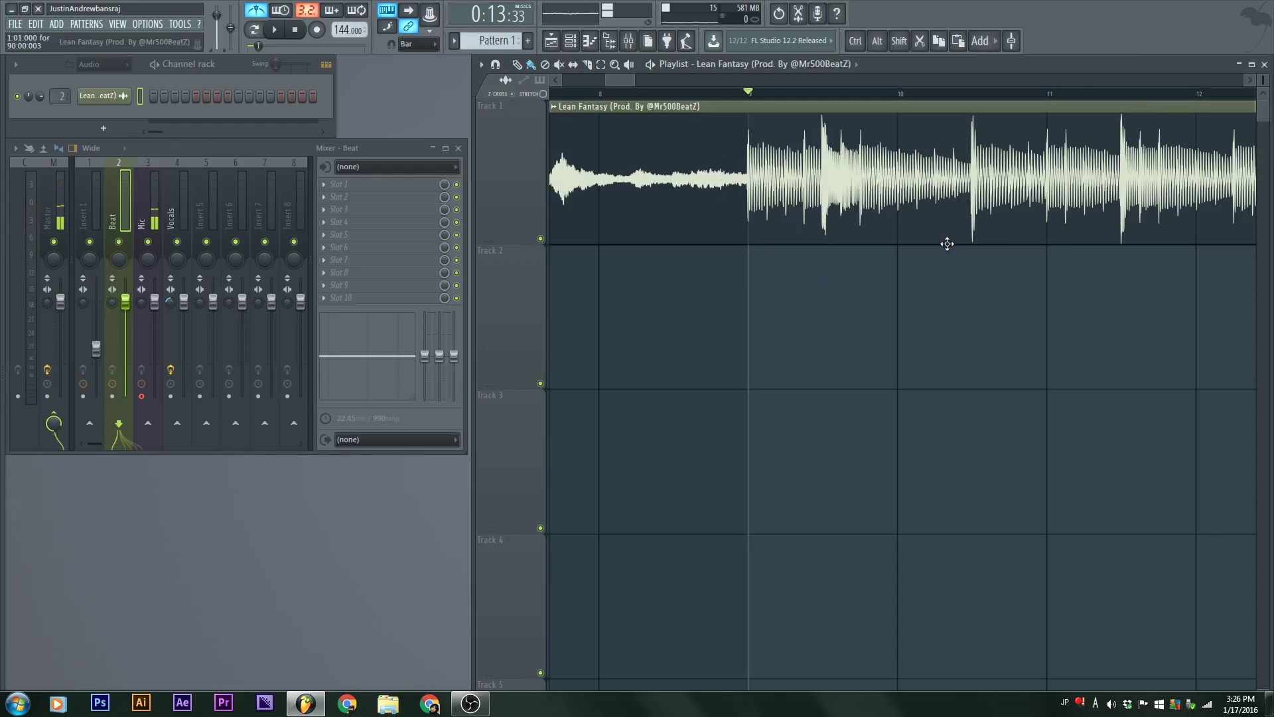
drag(947, 244, 1053, 327)
scroll(848, 259, down, 2)
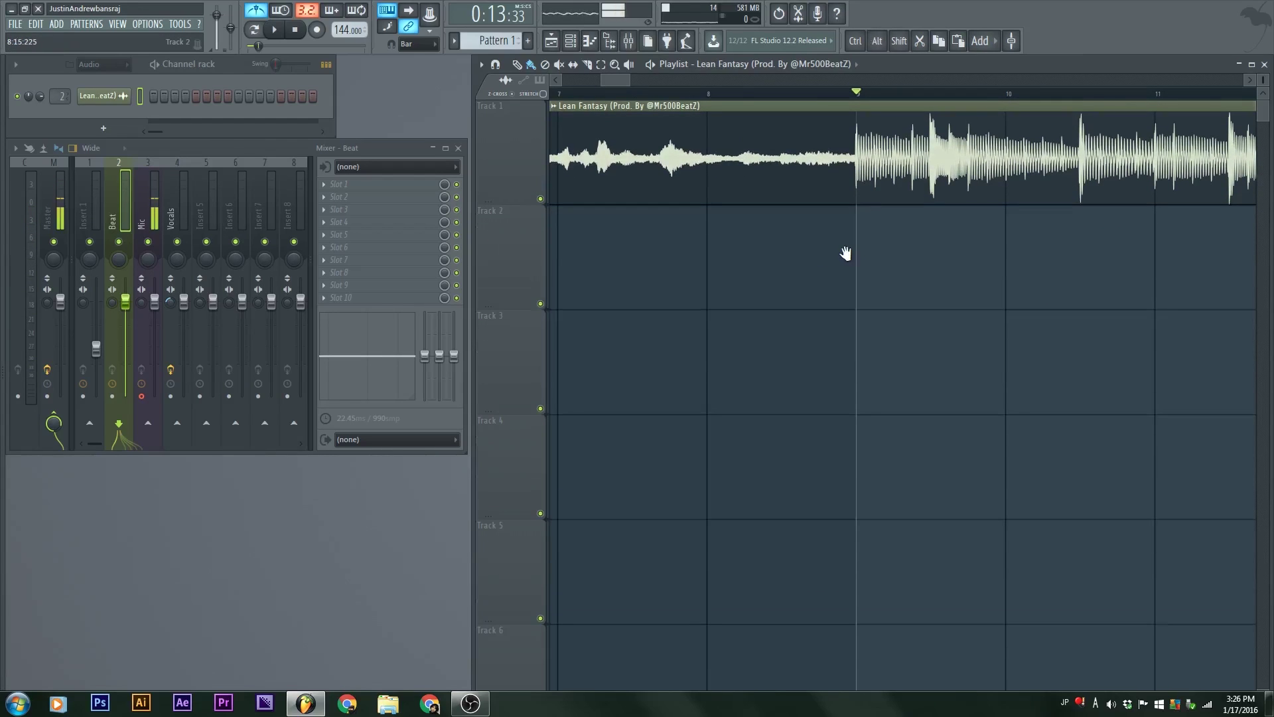
scroll(847, 263, down, 6)
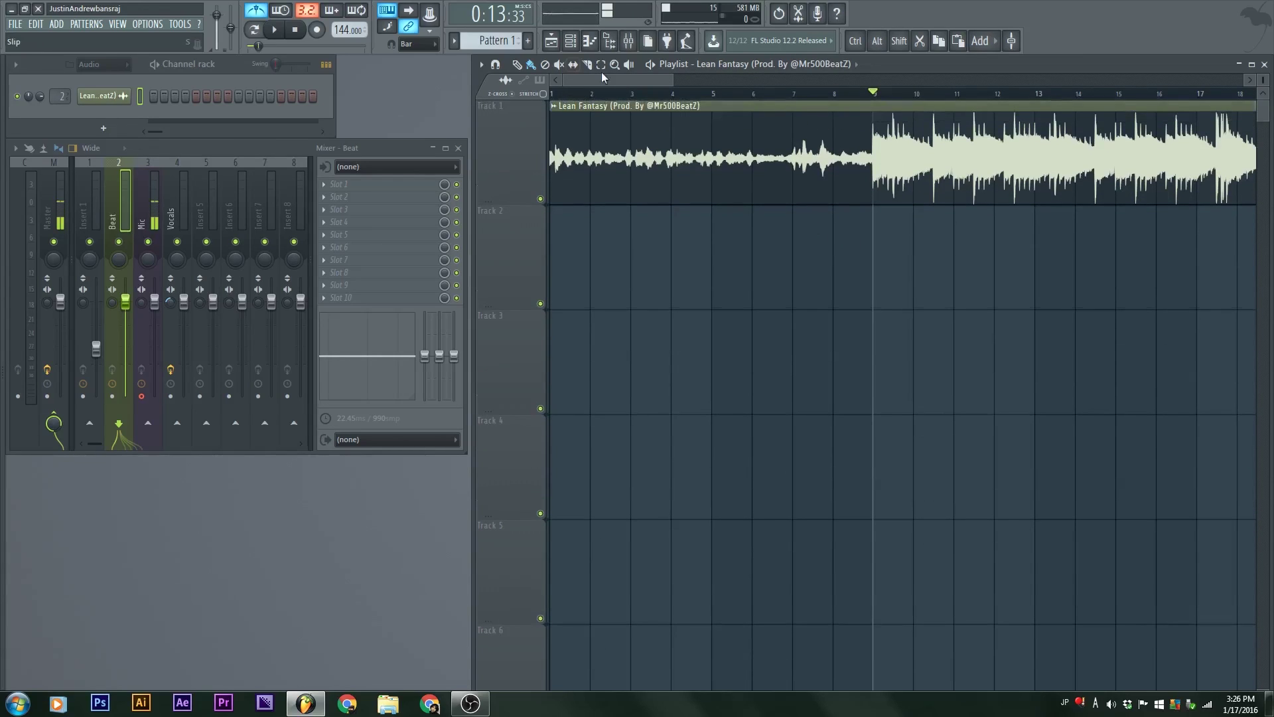
Step: Audition the Hi-hat metronome sound, then switch the metronome to Beep
right_click(258, 12)
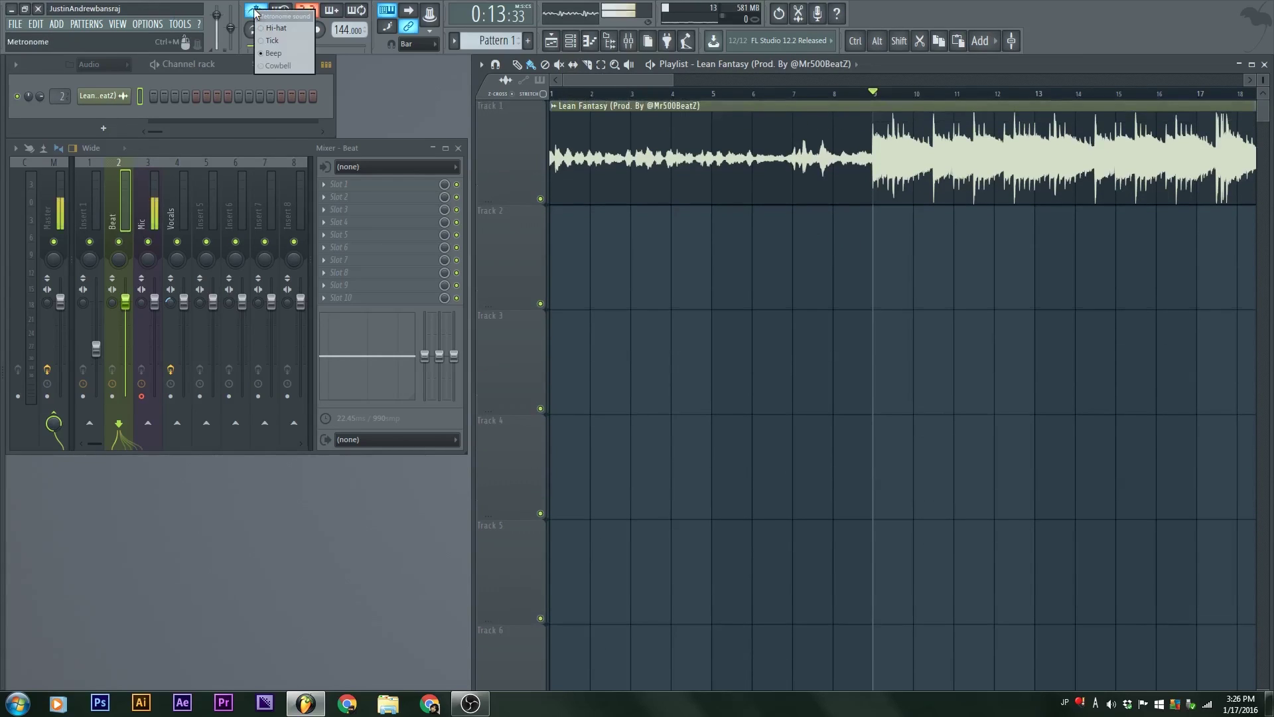
click(287, 29)
key(space)
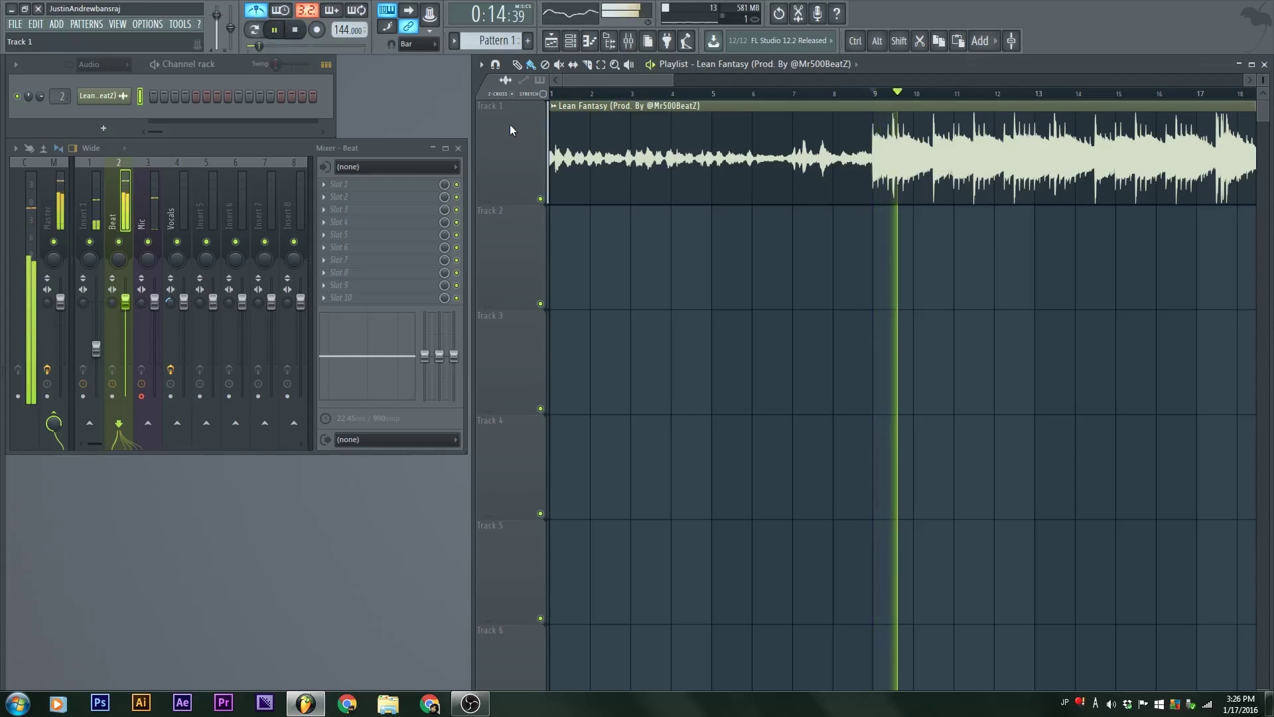
key(space)
key(space)
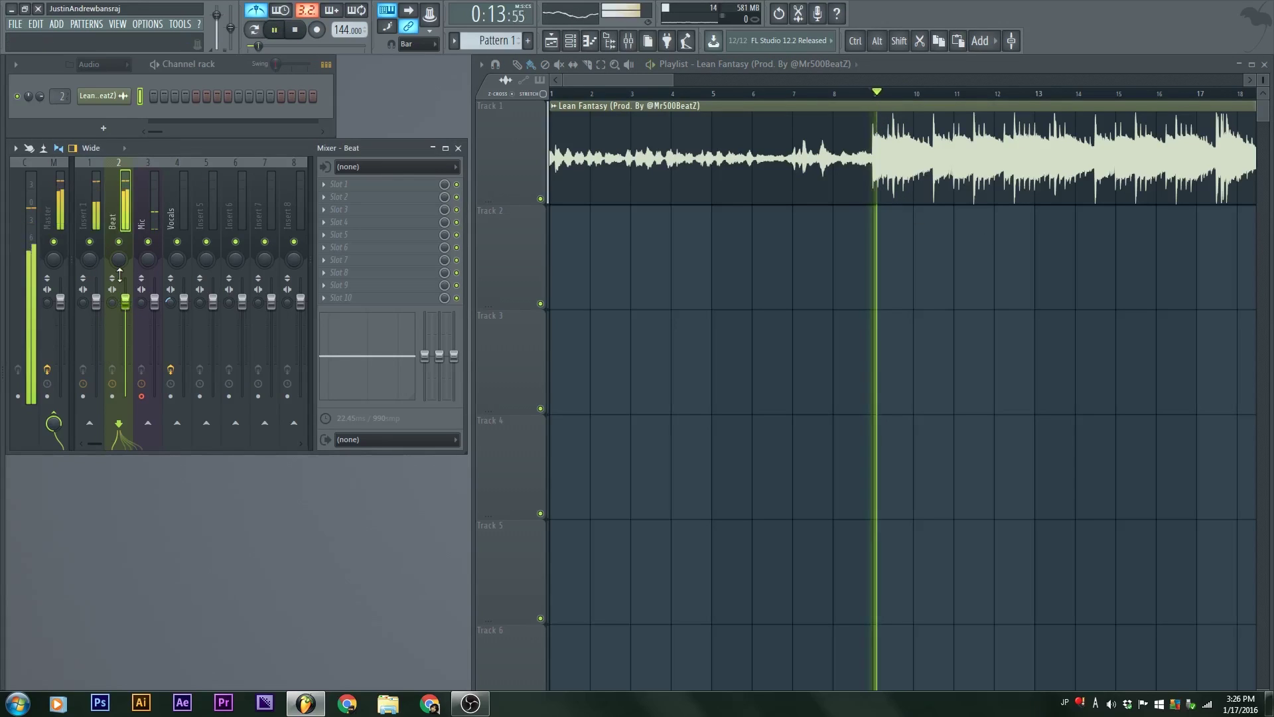
key(space)
right_click(264, 12)
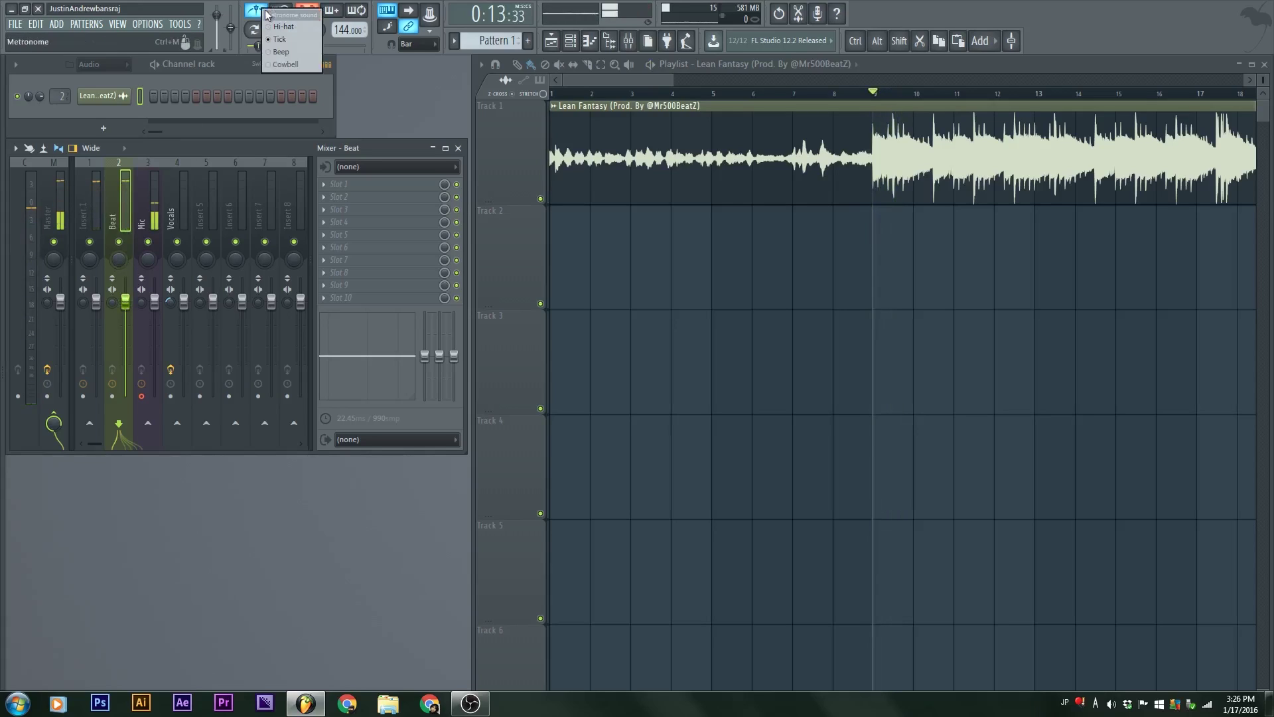
click(294, 54)
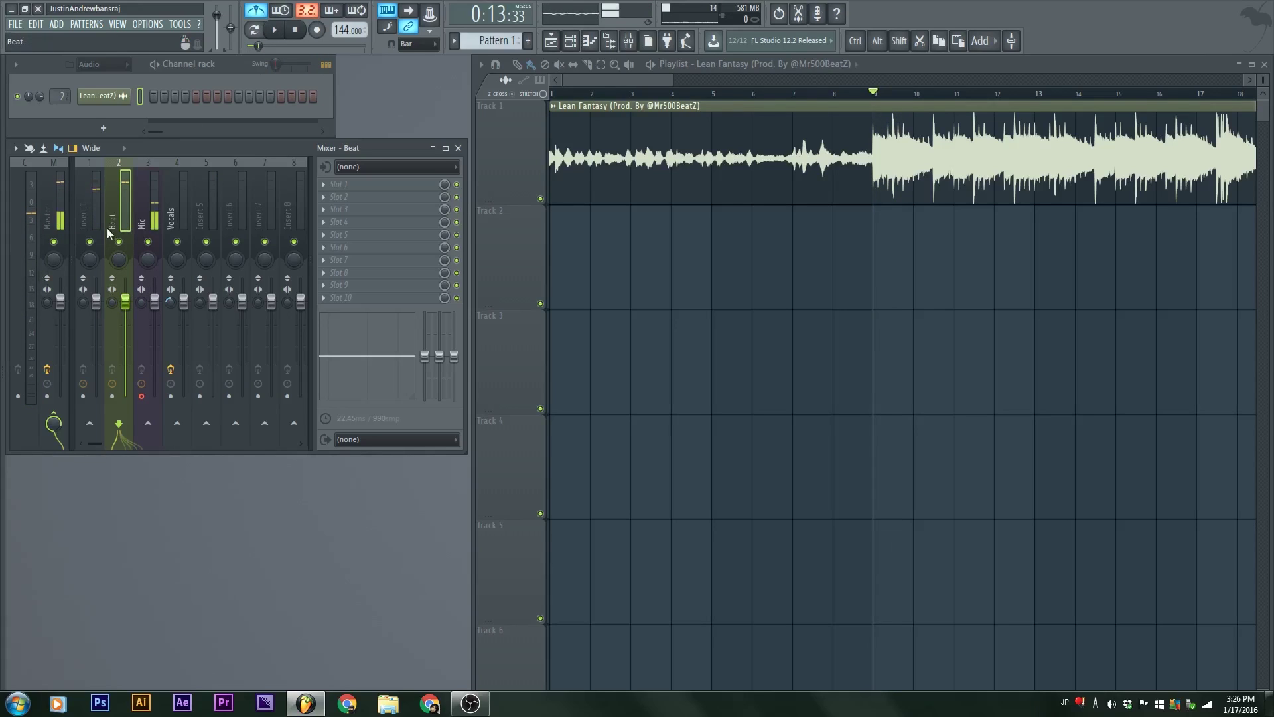
Step: Lower mixer insert 1's volume to about -11.5 dB and play from bar 2 to check
click(95, 240)
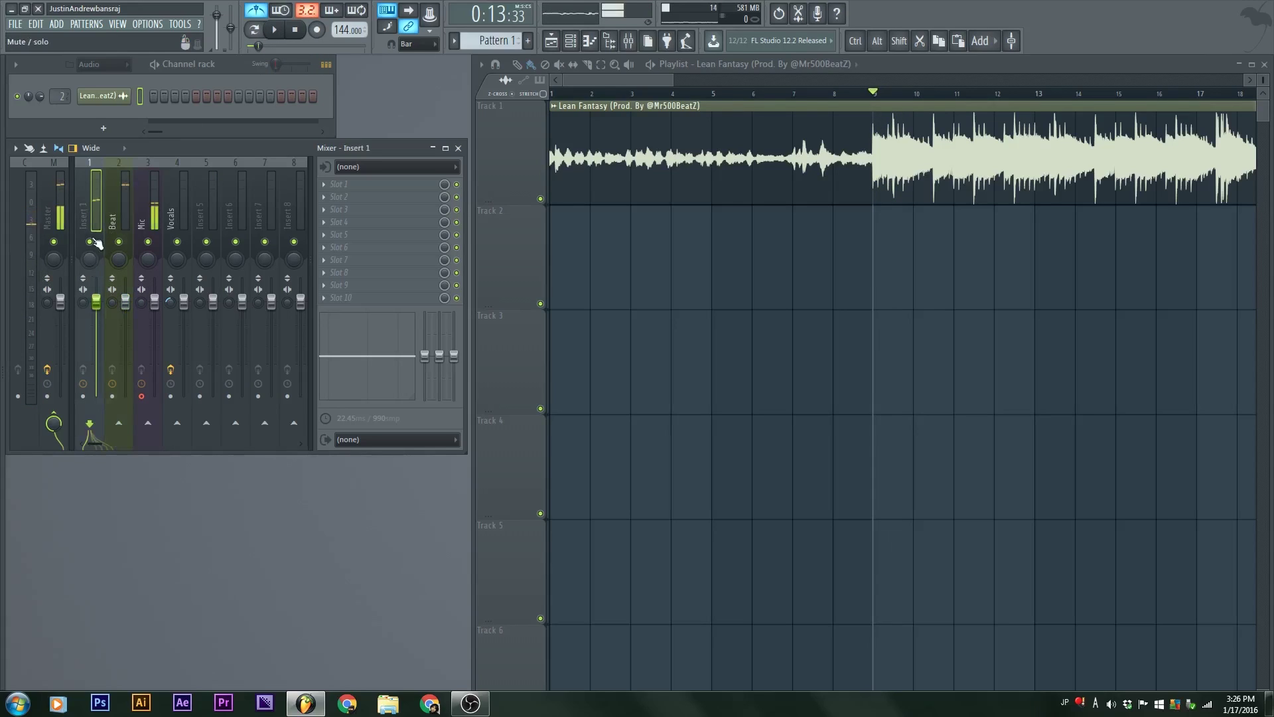
click(590, 93)
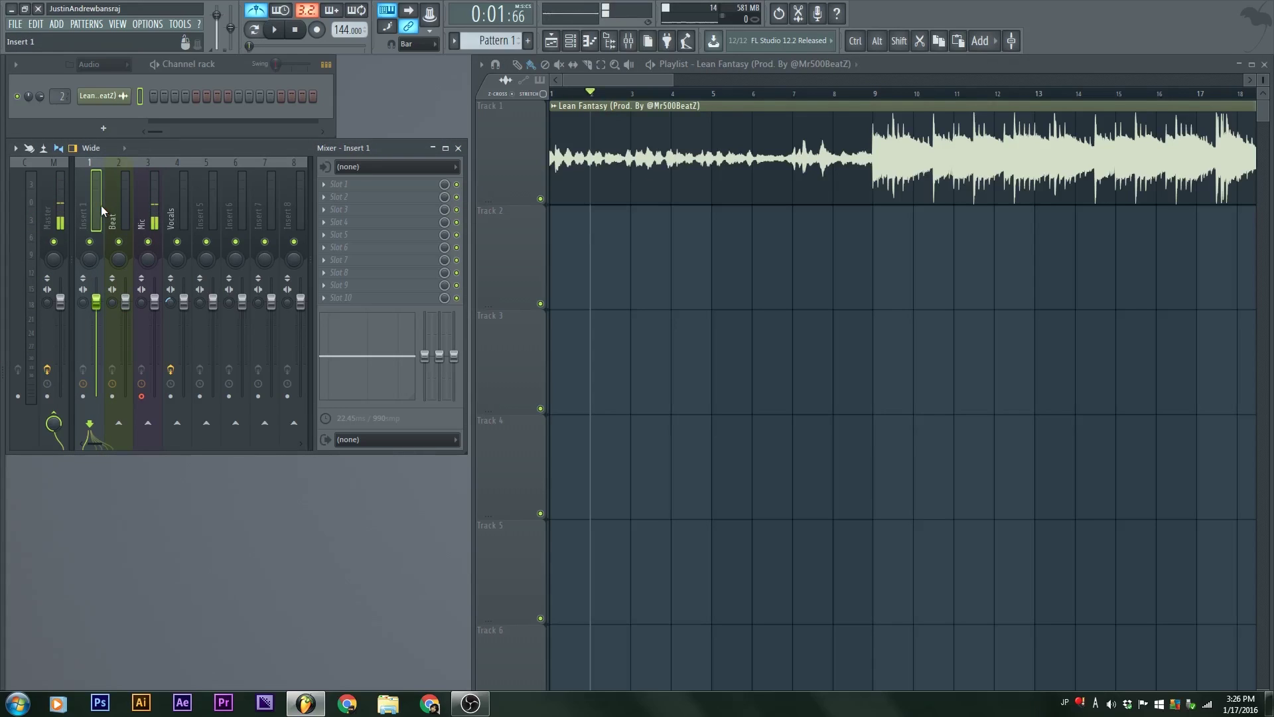
key(space)
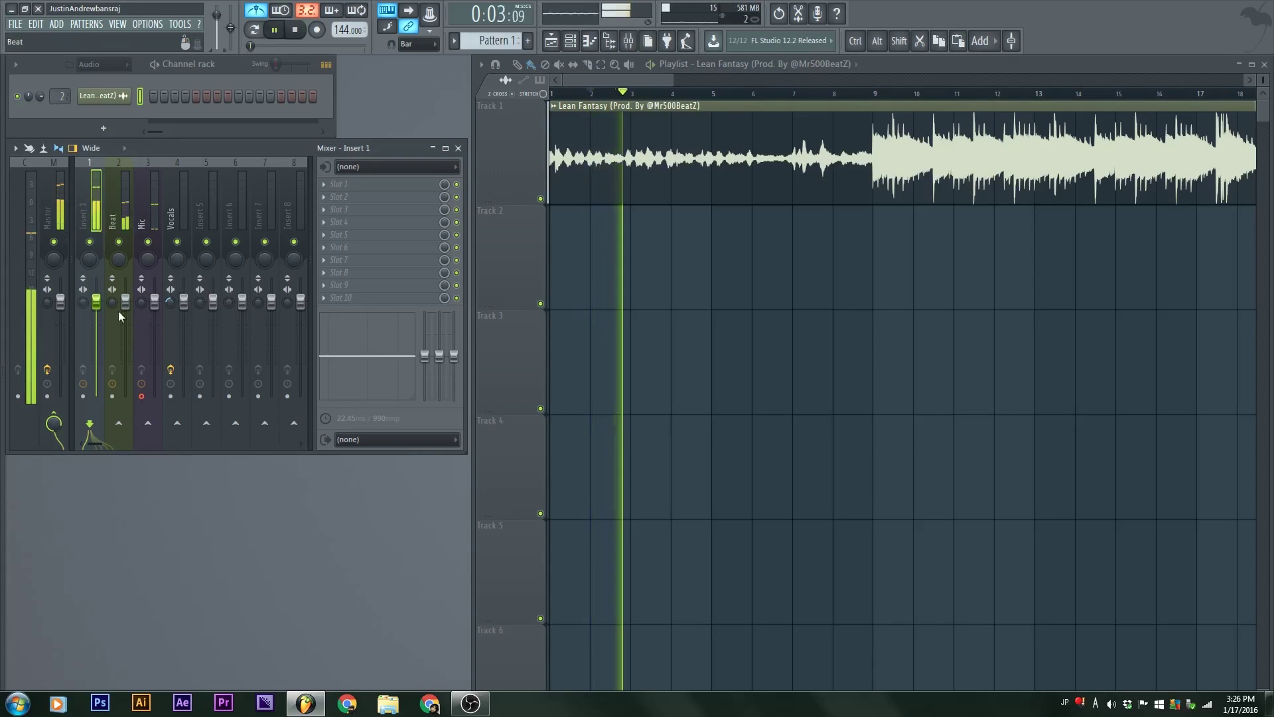
key(space)
drag(97, 310, 99, 350)
key(space)
key(space)
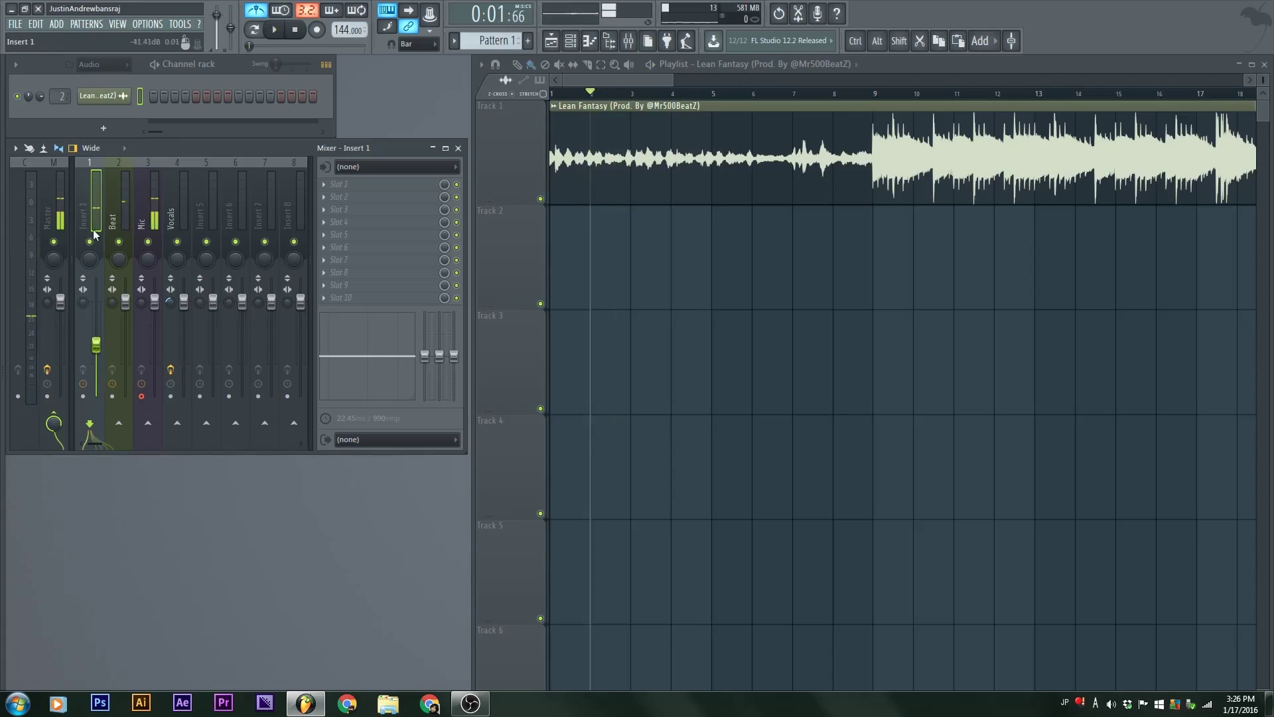
click(150, 25)
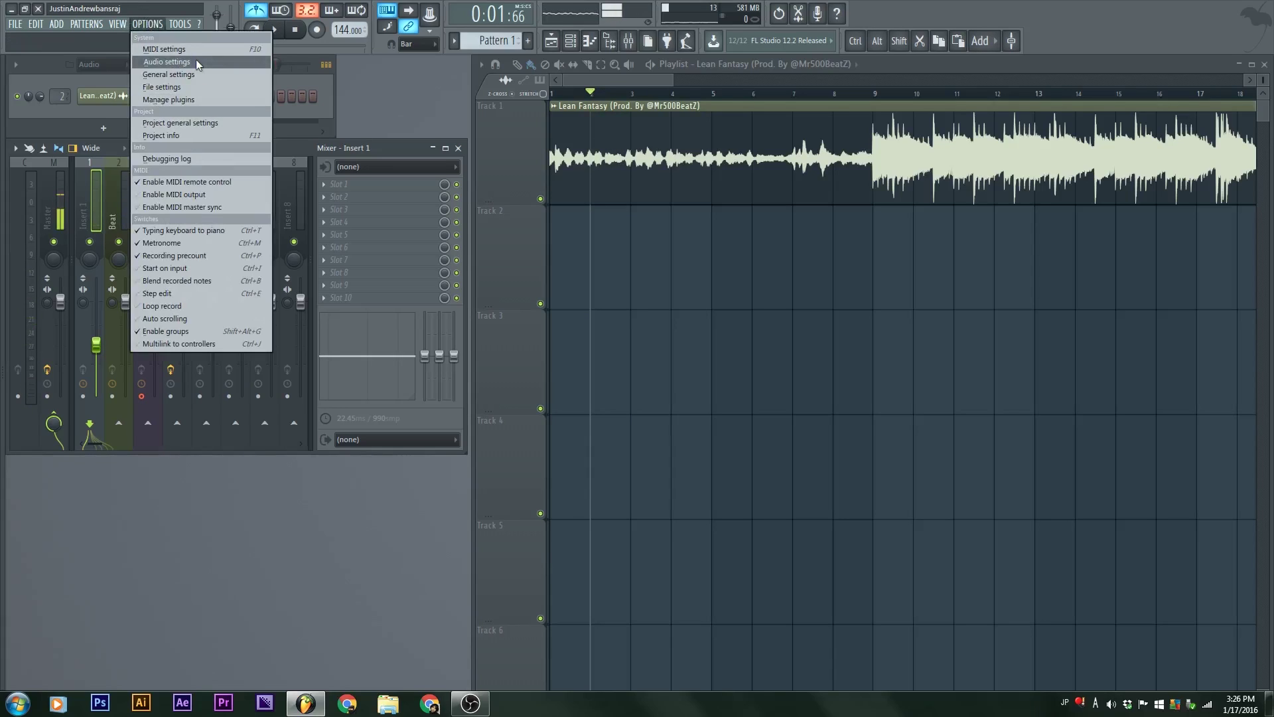
click(197, 61)
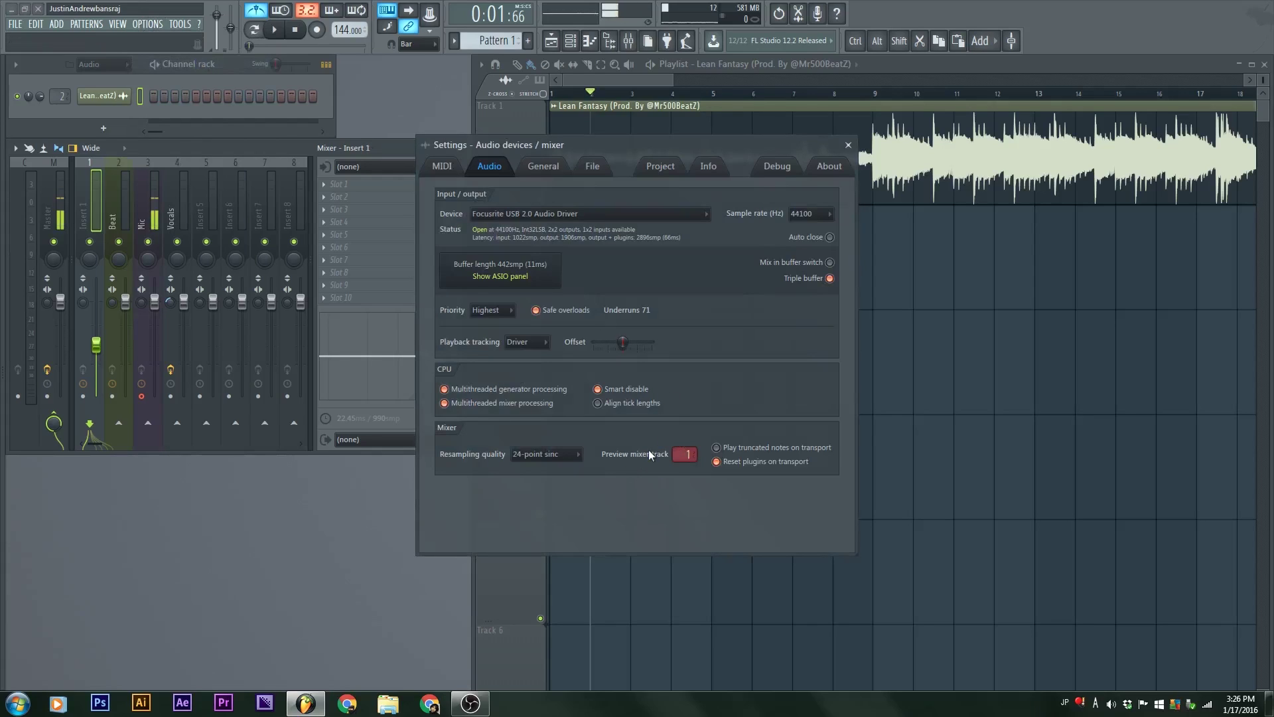
drag(685, 454, 695, 468)
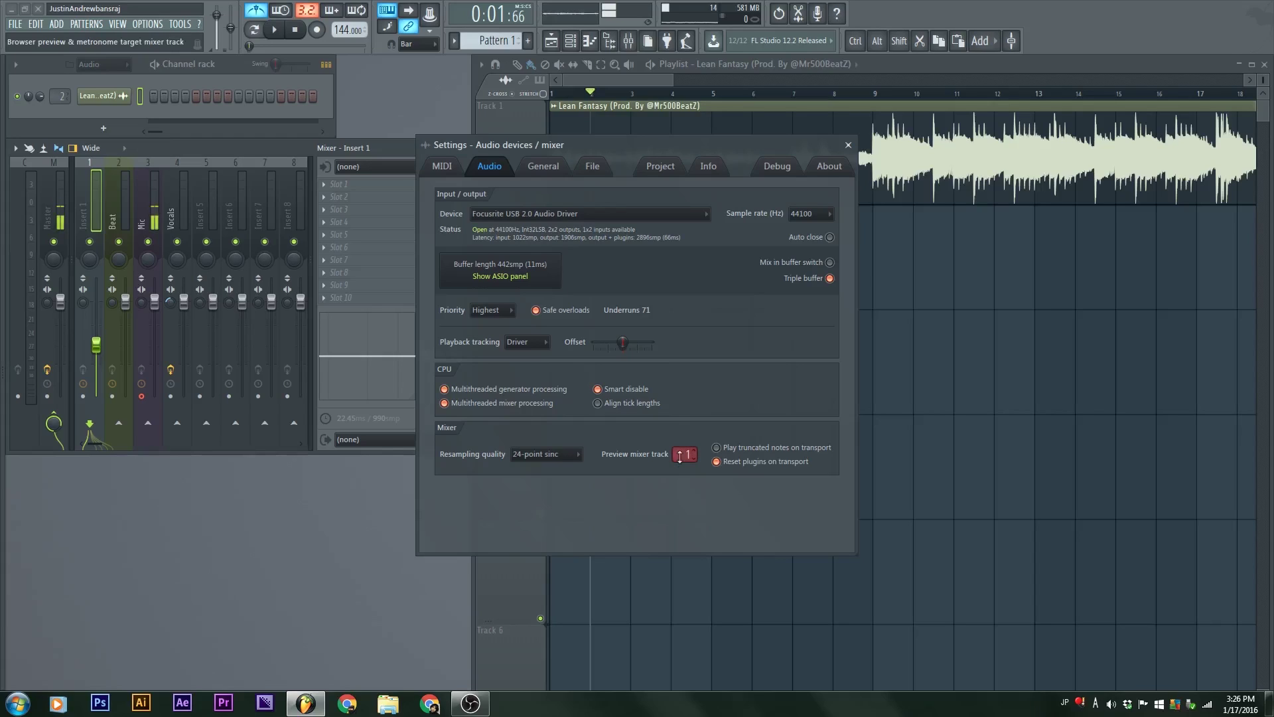
click(849, 145)
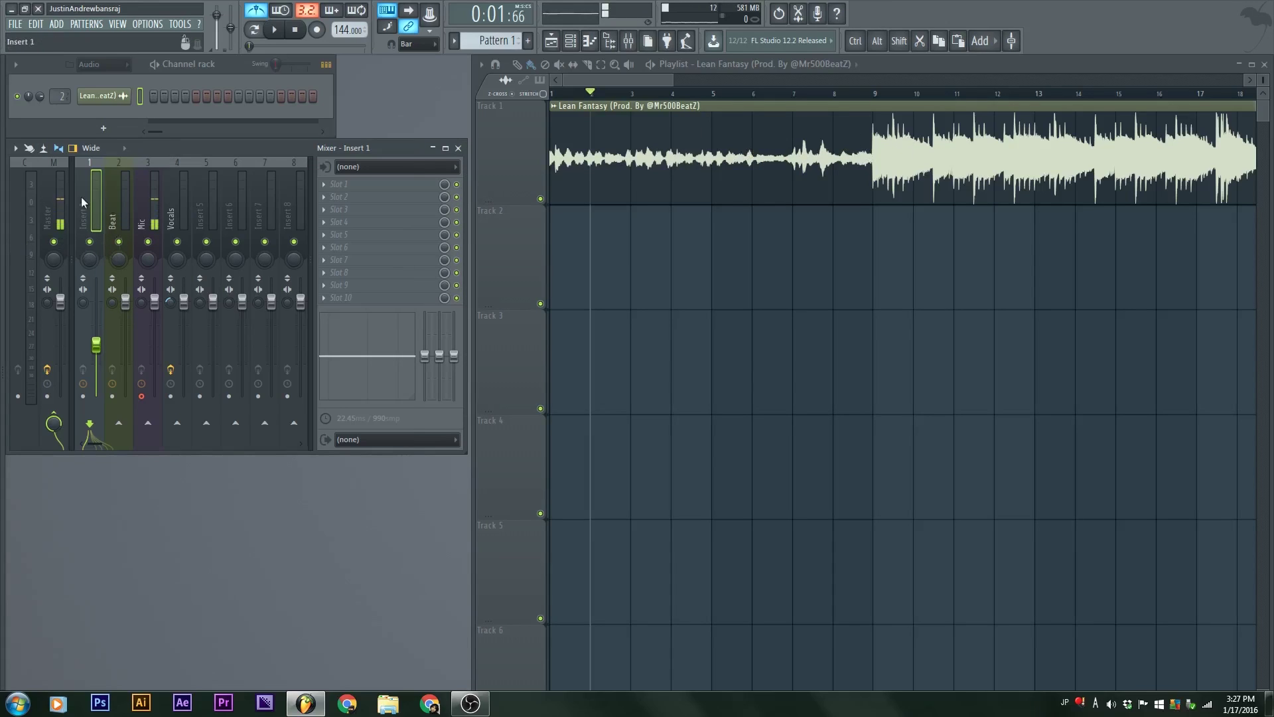
Step: Name the first mixer insert 'Preview/ Metronome', then trim it to just 'Metronome'
double_click(83, 219)
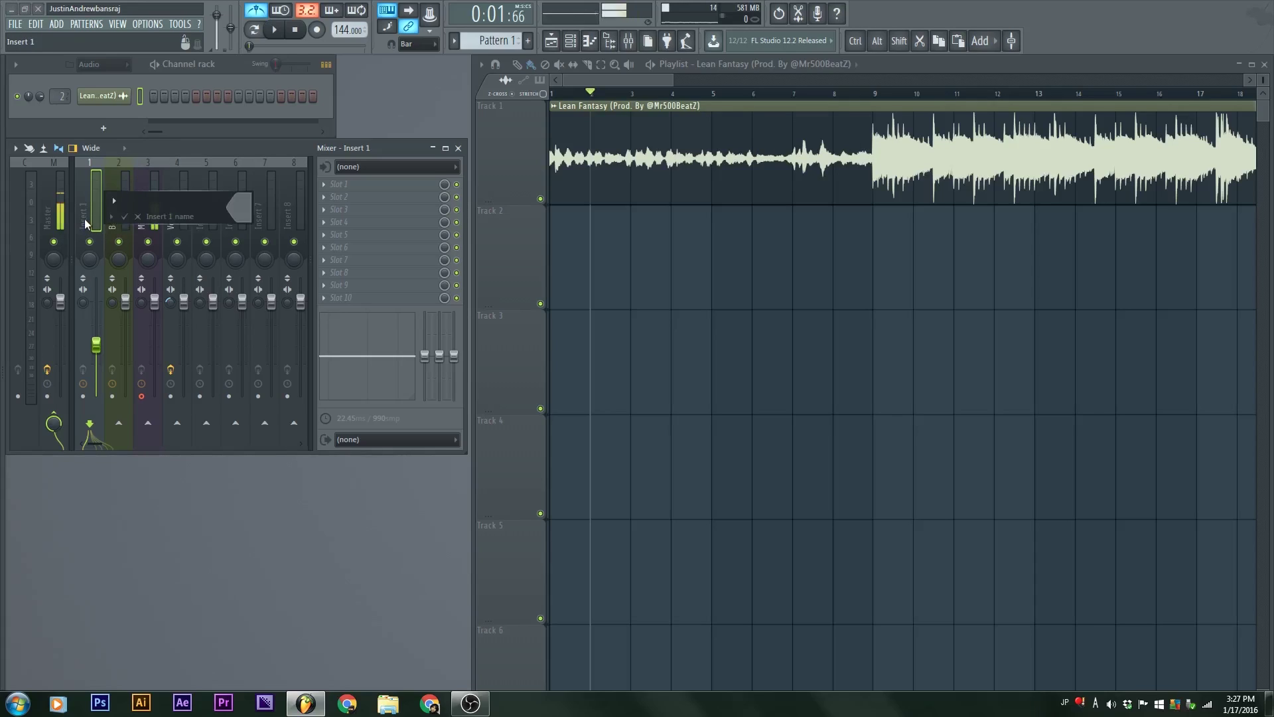
text(Preview)
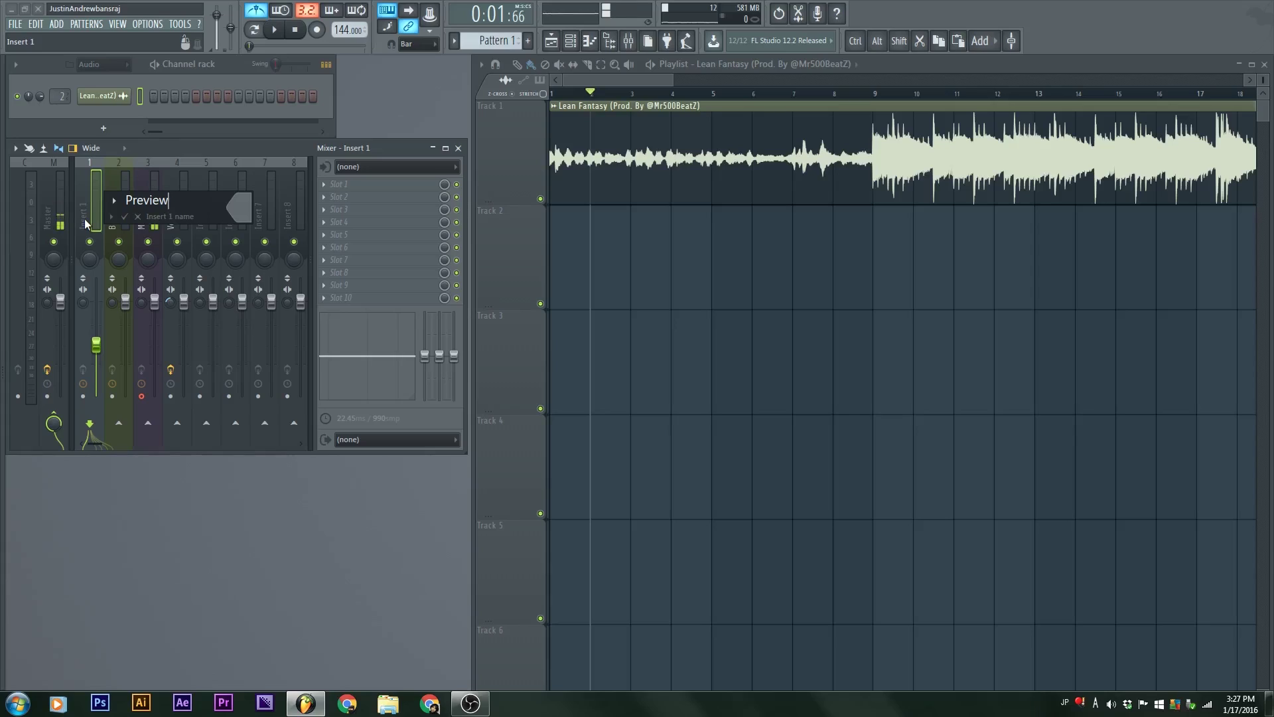
text(/ Metronome)
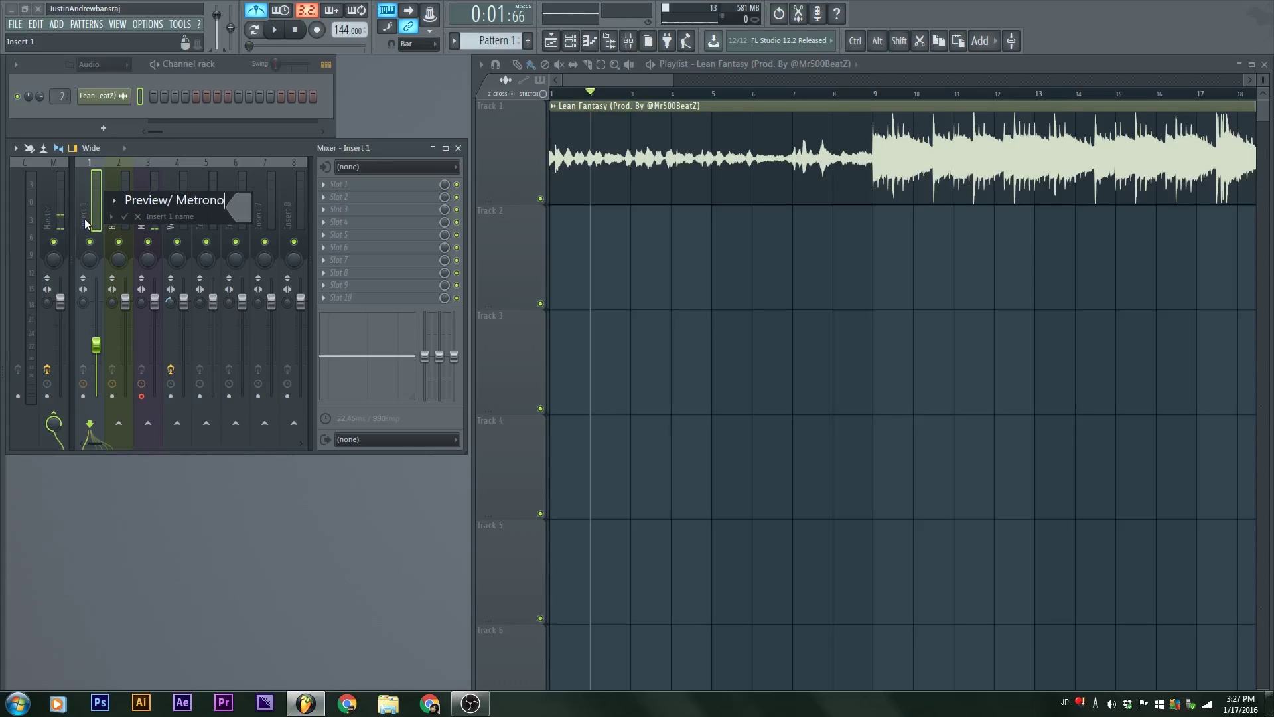
key(Return)
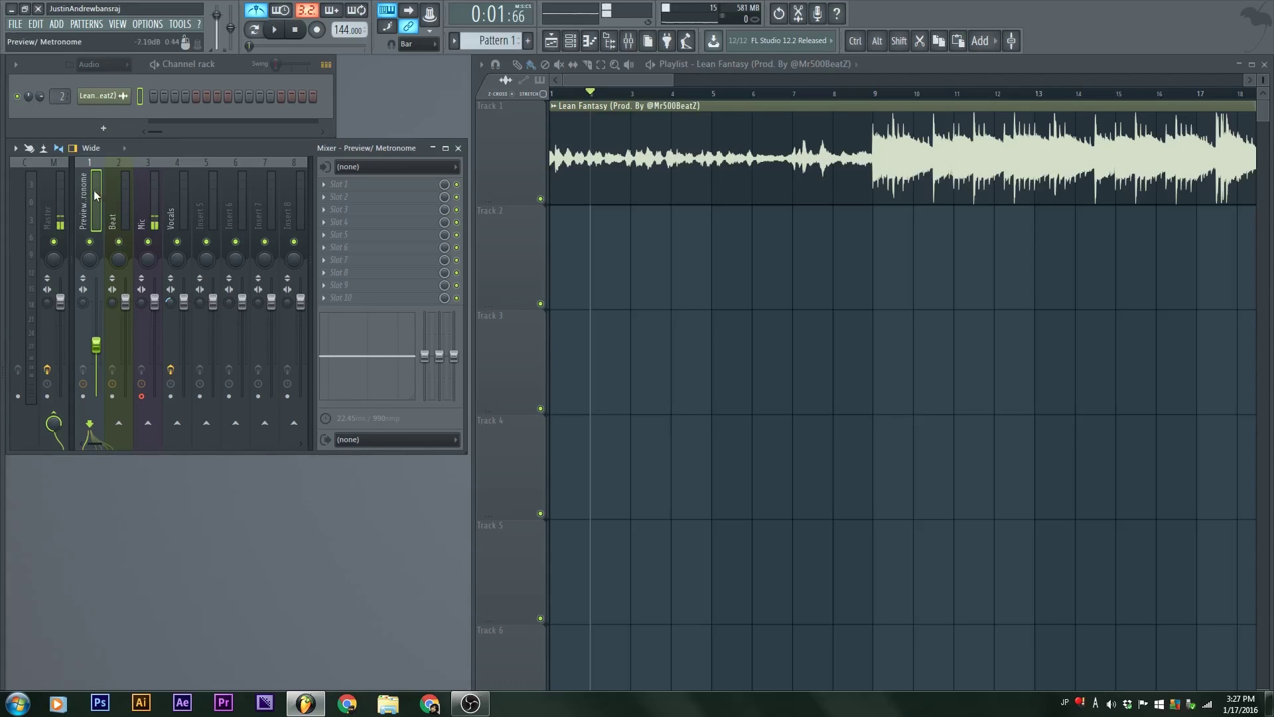
double_click(90, 201)
drag(176, 202, 103, 205)
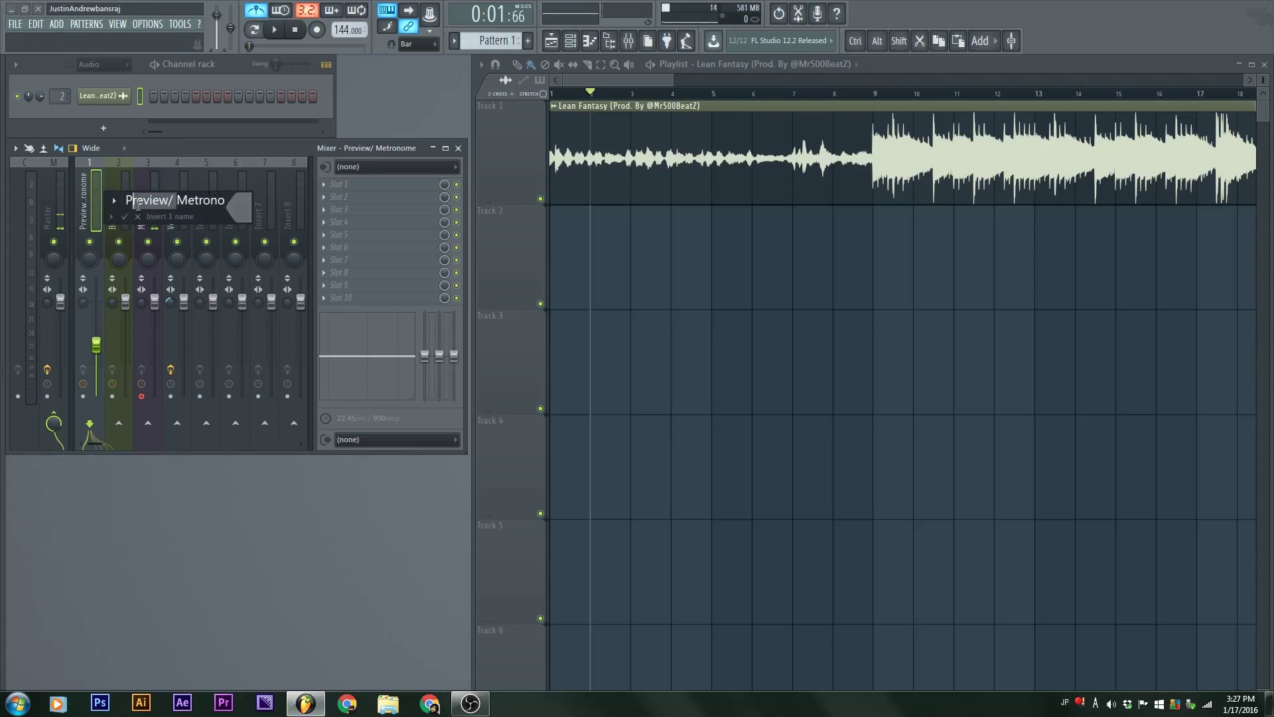
key(BackSpace)
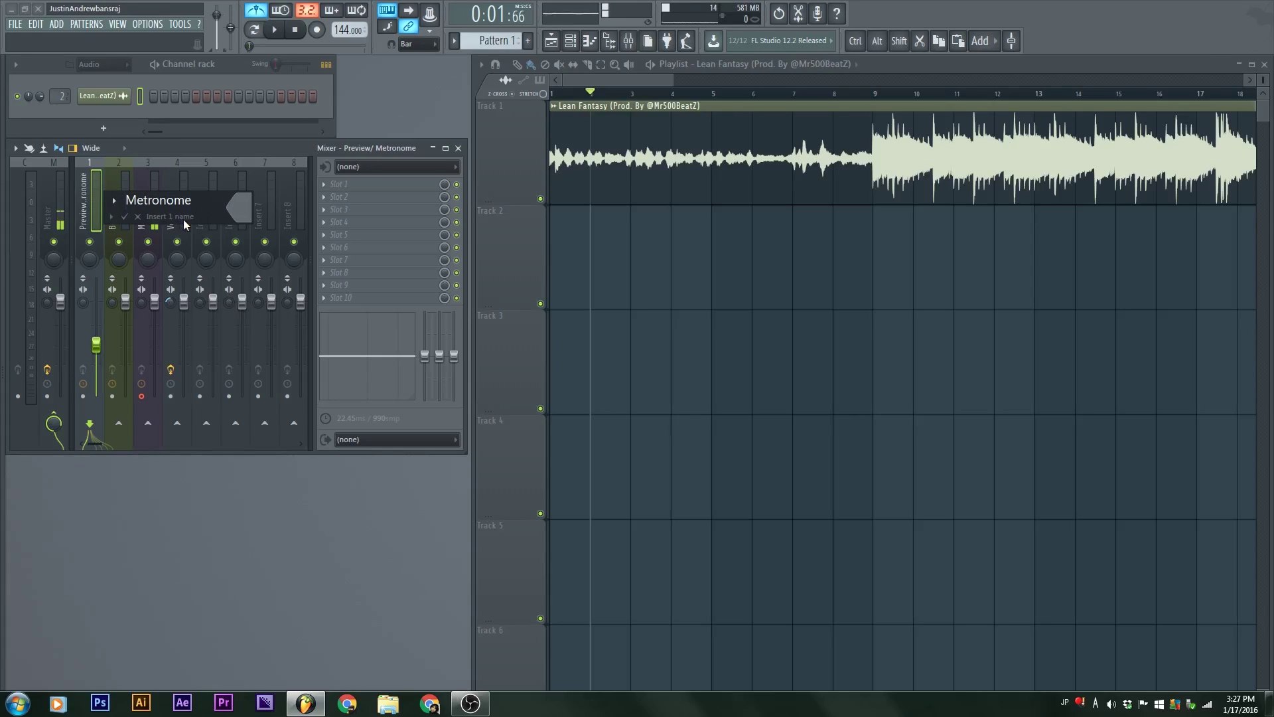
key(Return)
click(122, 205)
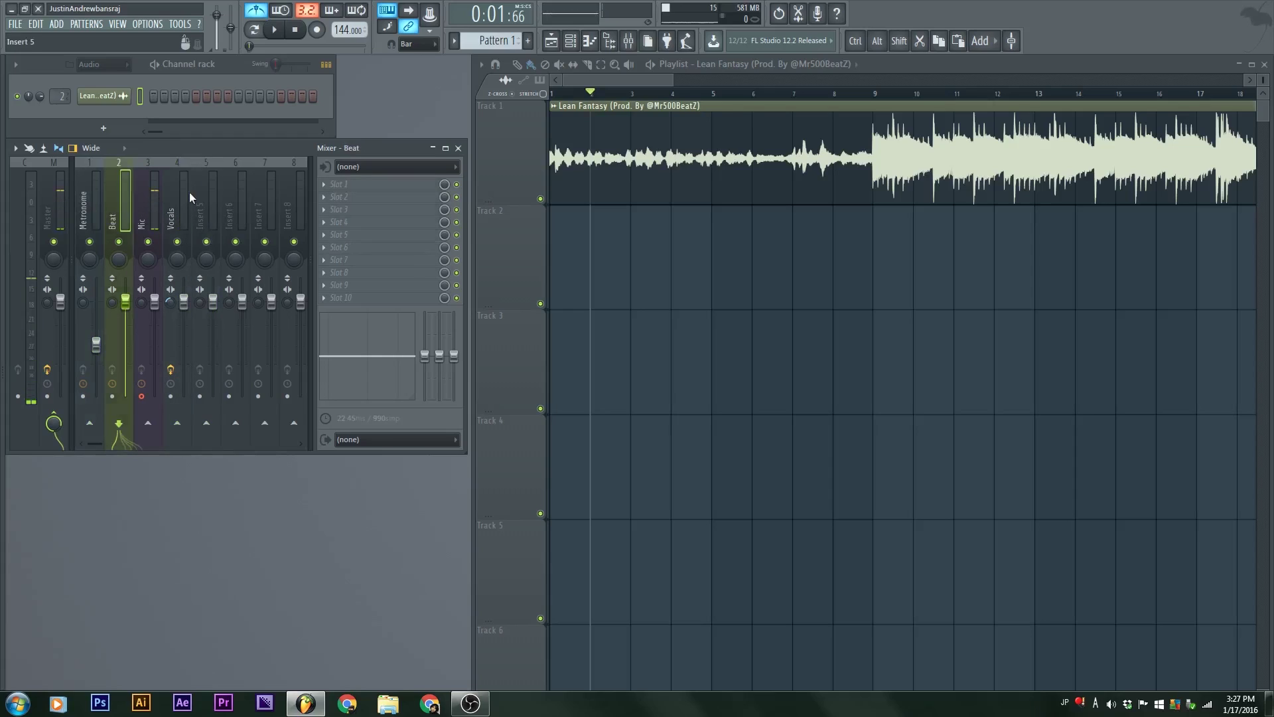
scroll(918, 307, down, 4)
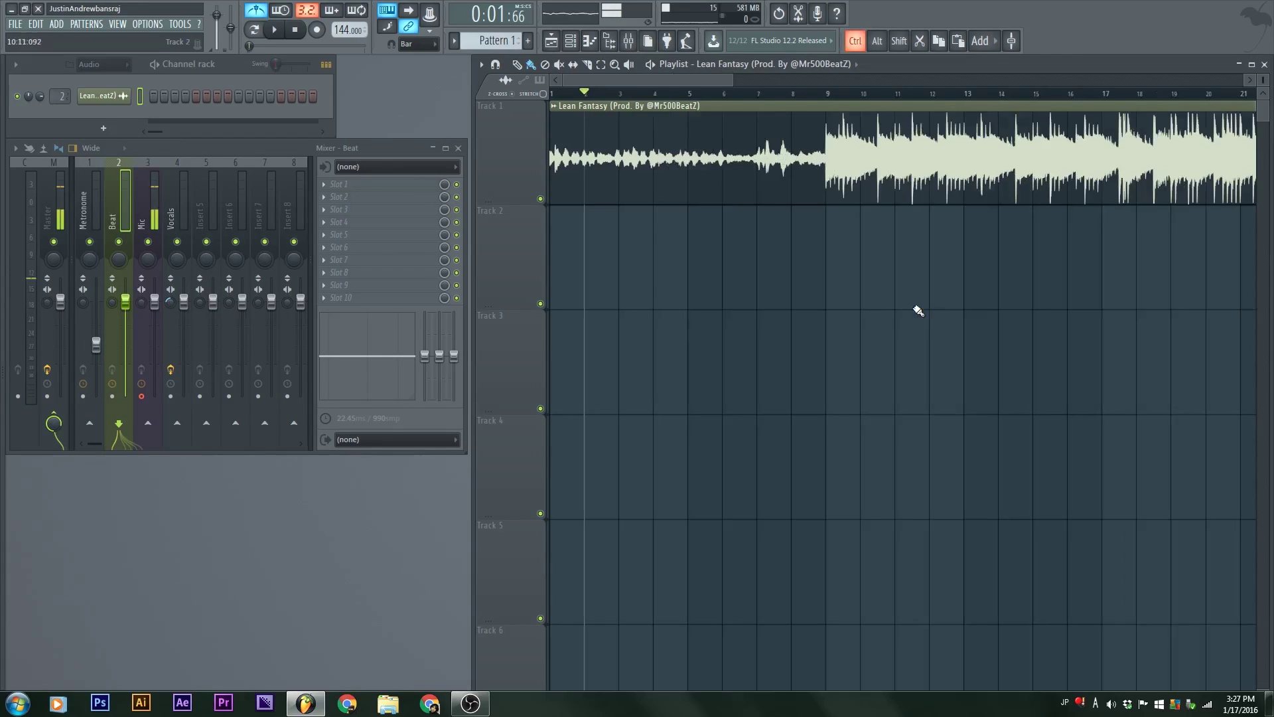
scroll(743, 302, up, 4)
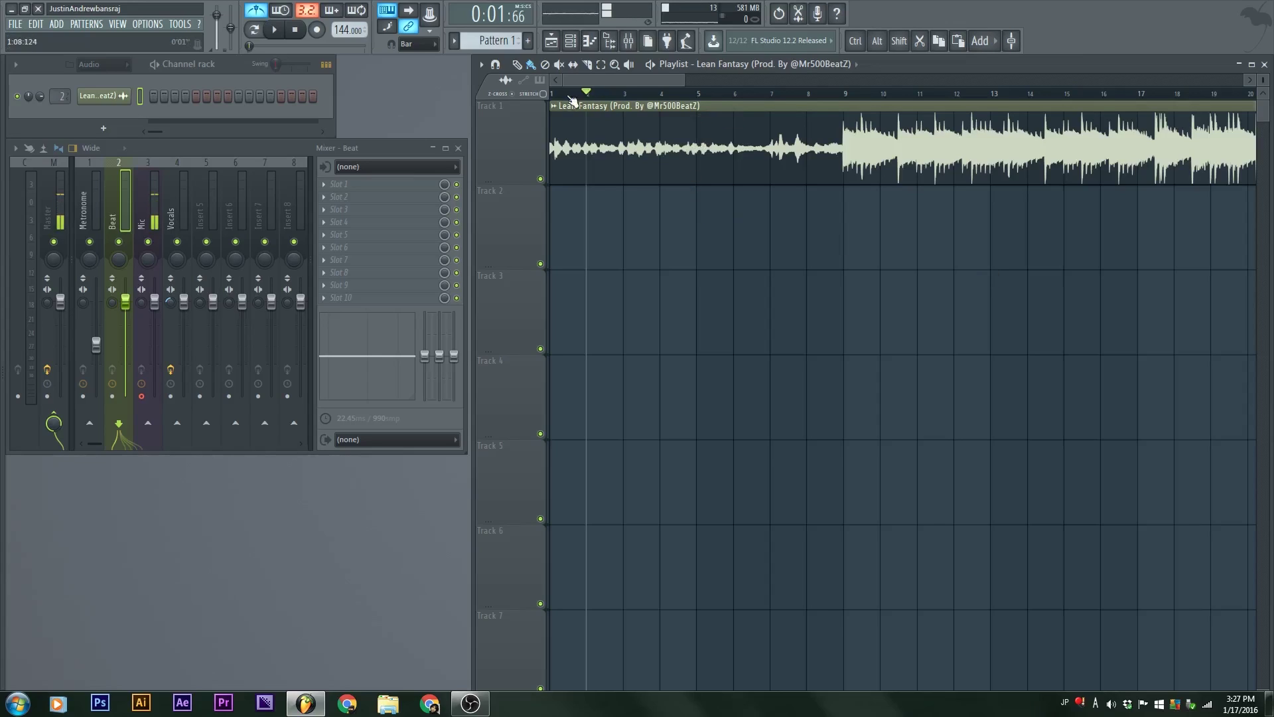
Step: Rewind to the song start, pull the Metronome fader down to about 53%, and play to check
click(552, 95)
click(89, 208)
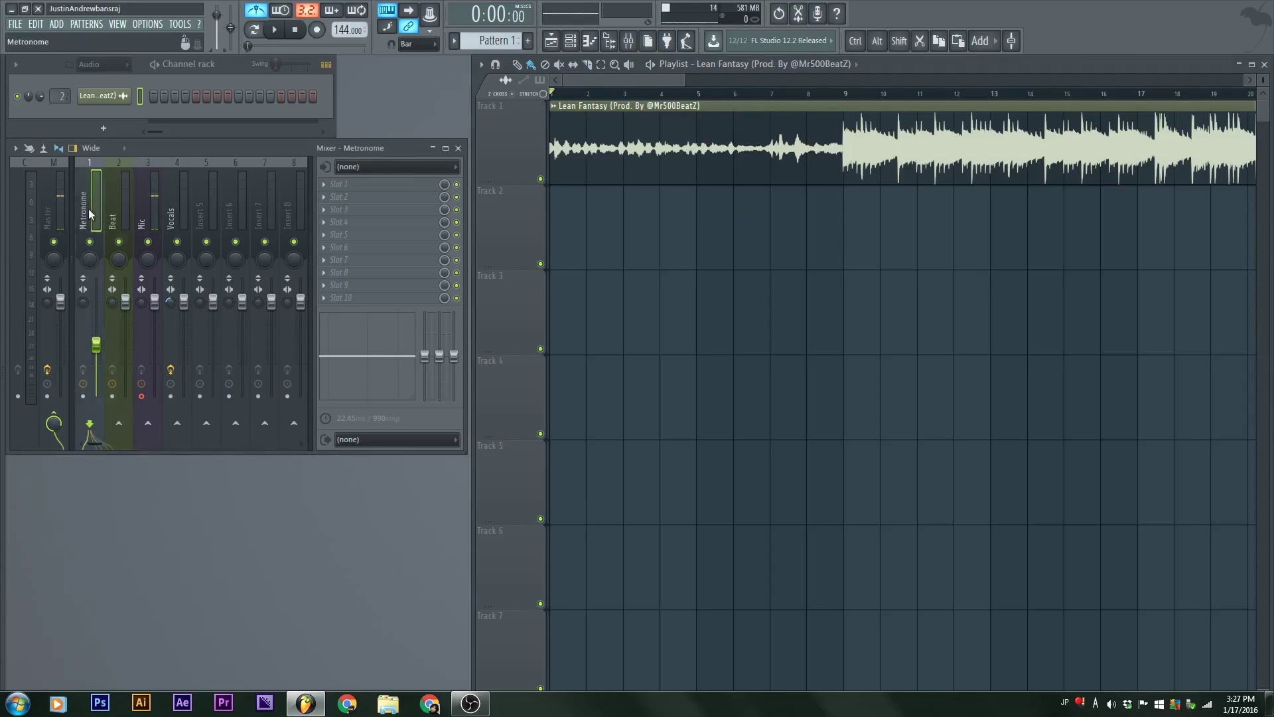
drag(99, 346, 96, 353)
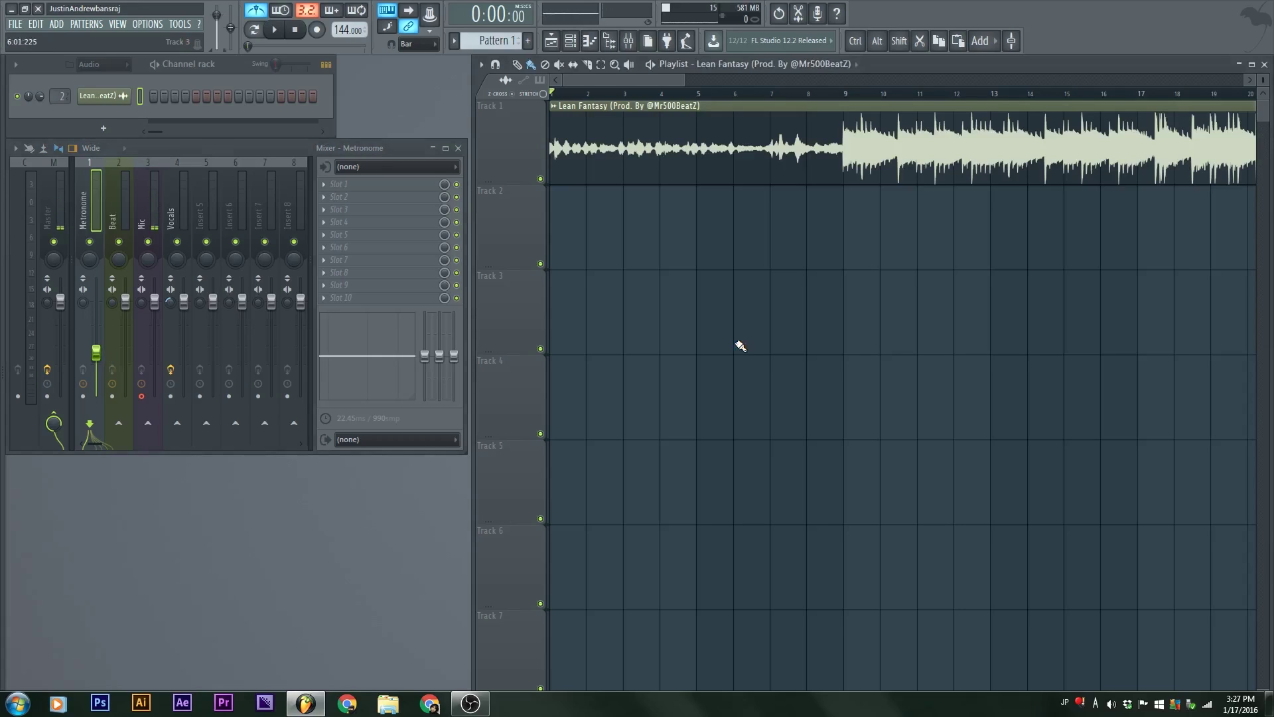
key(space)
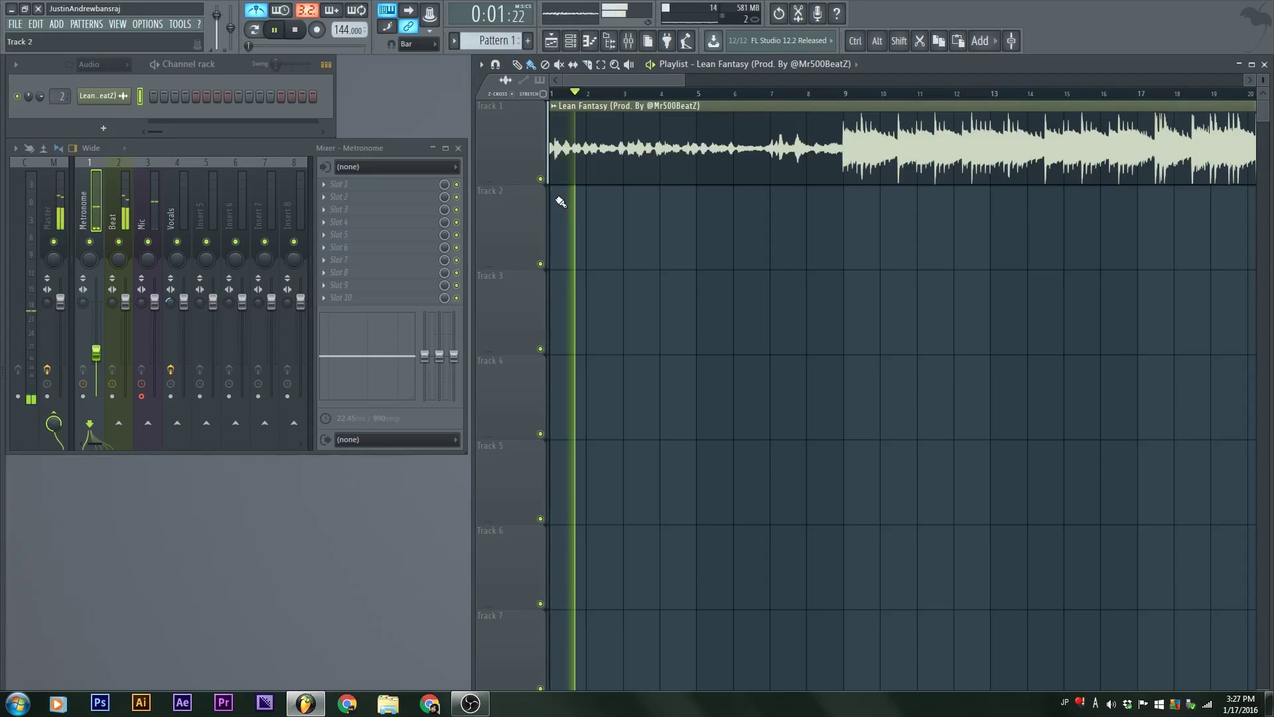
key(space)
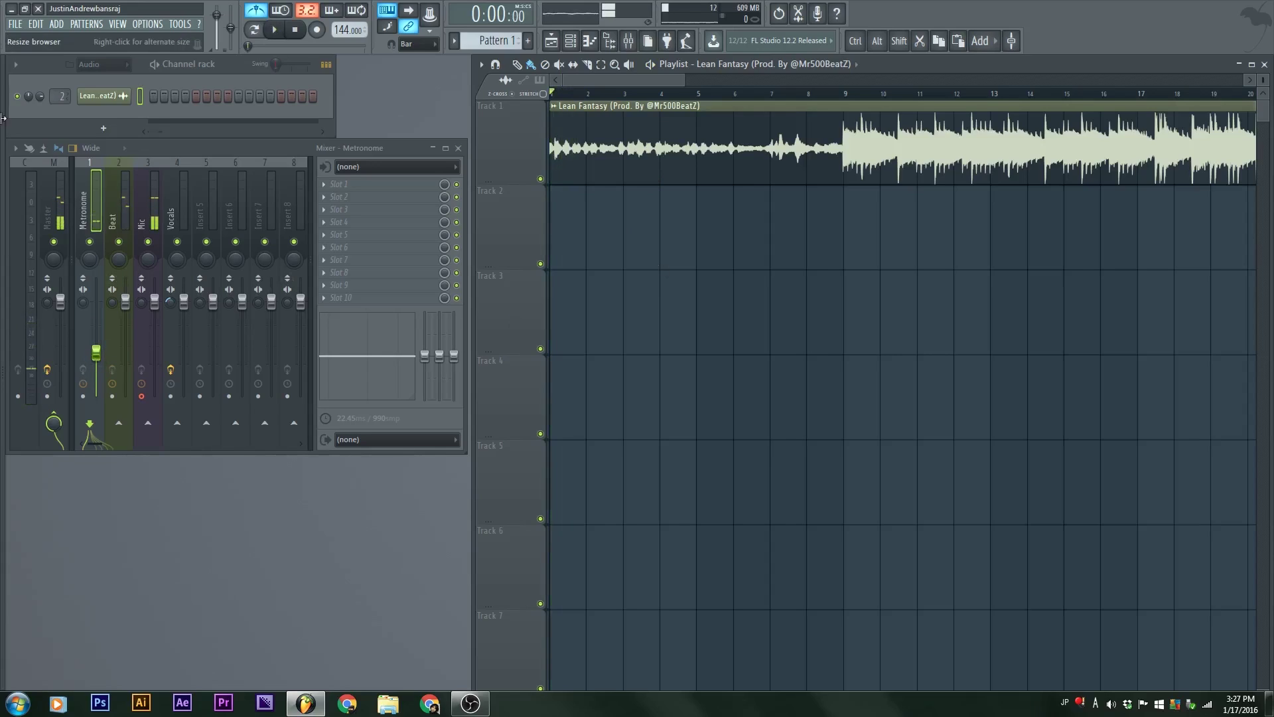
Step: Select the Mic insert and confirm its audio input source remains Input 1
click(154, 202)
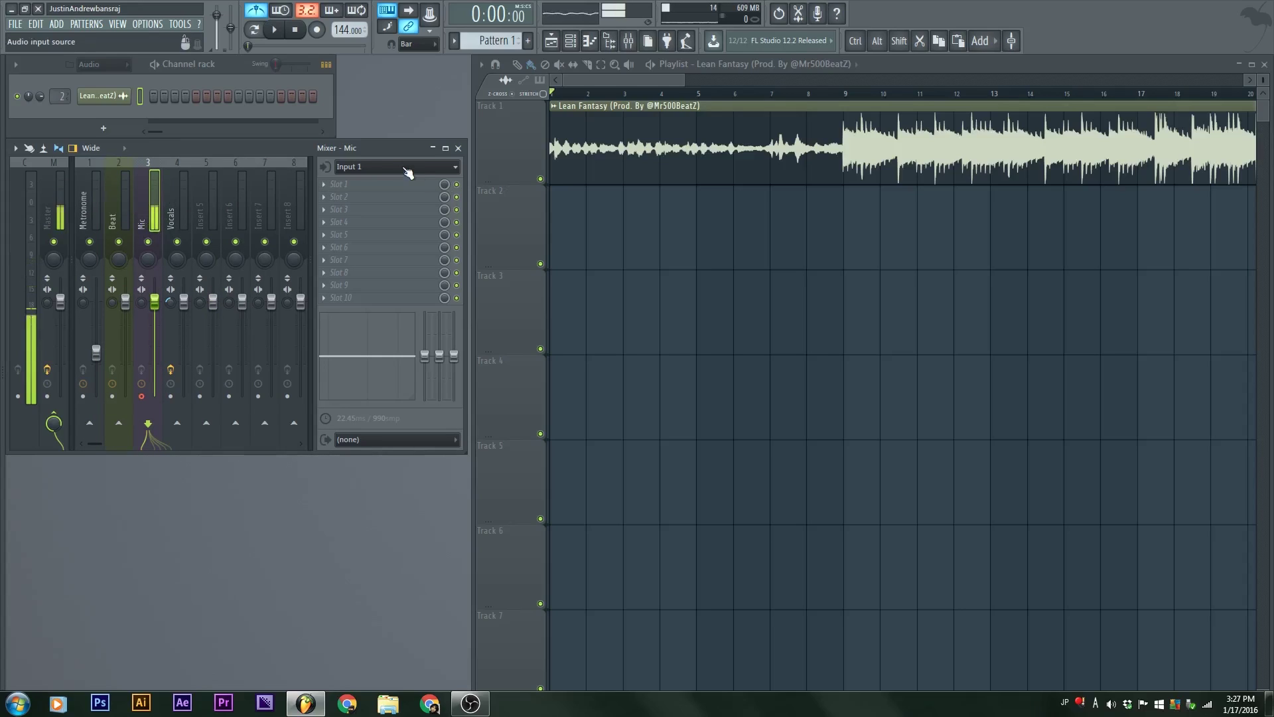
click(183, 201)
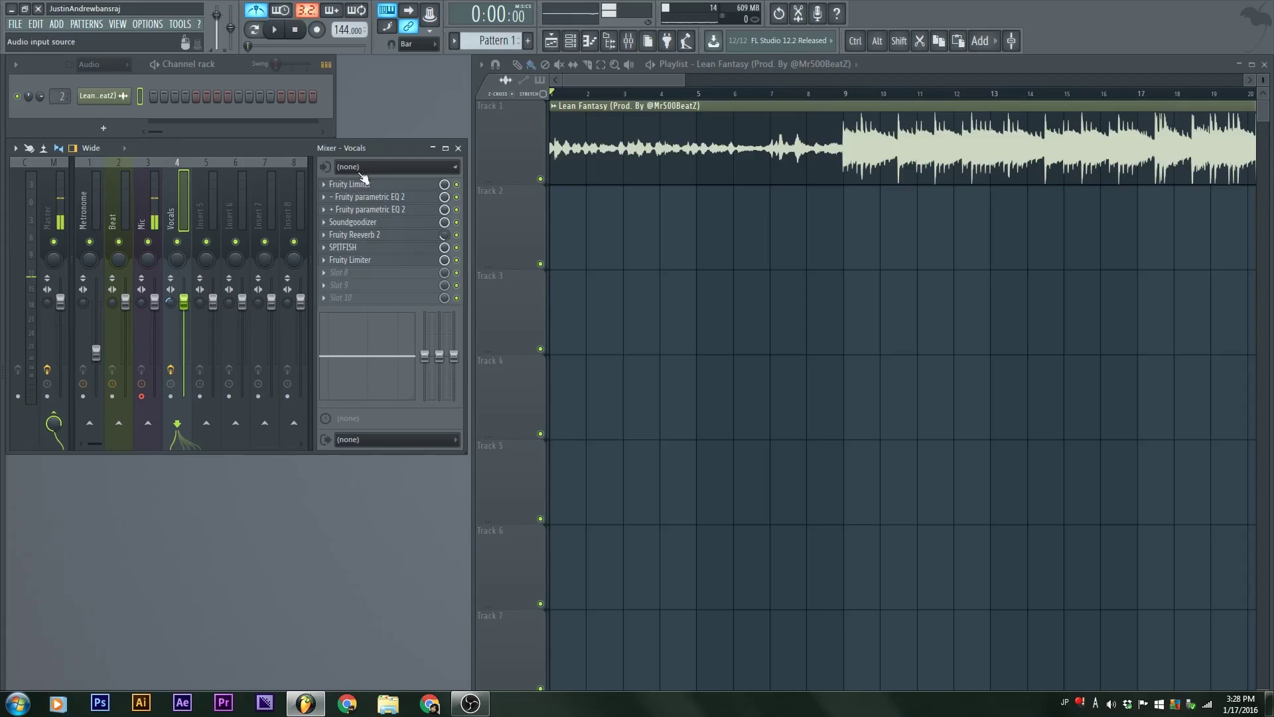
click(152, 210)
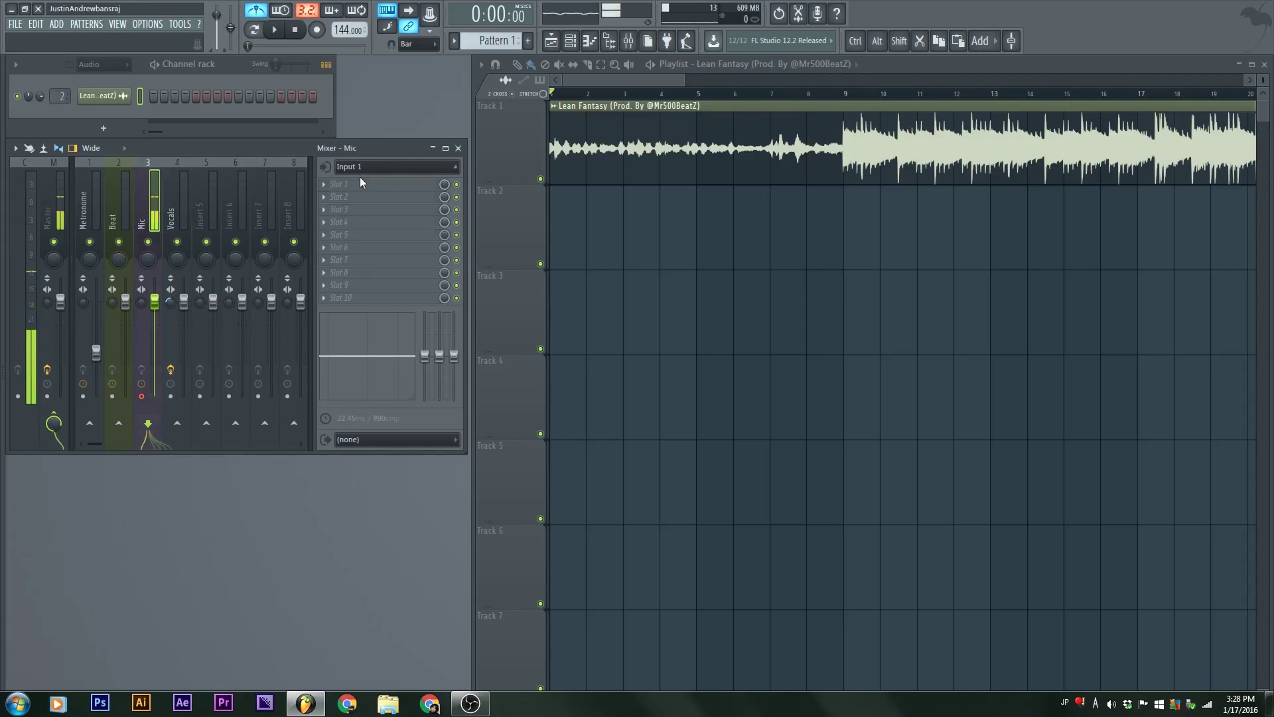
click(385, 171)
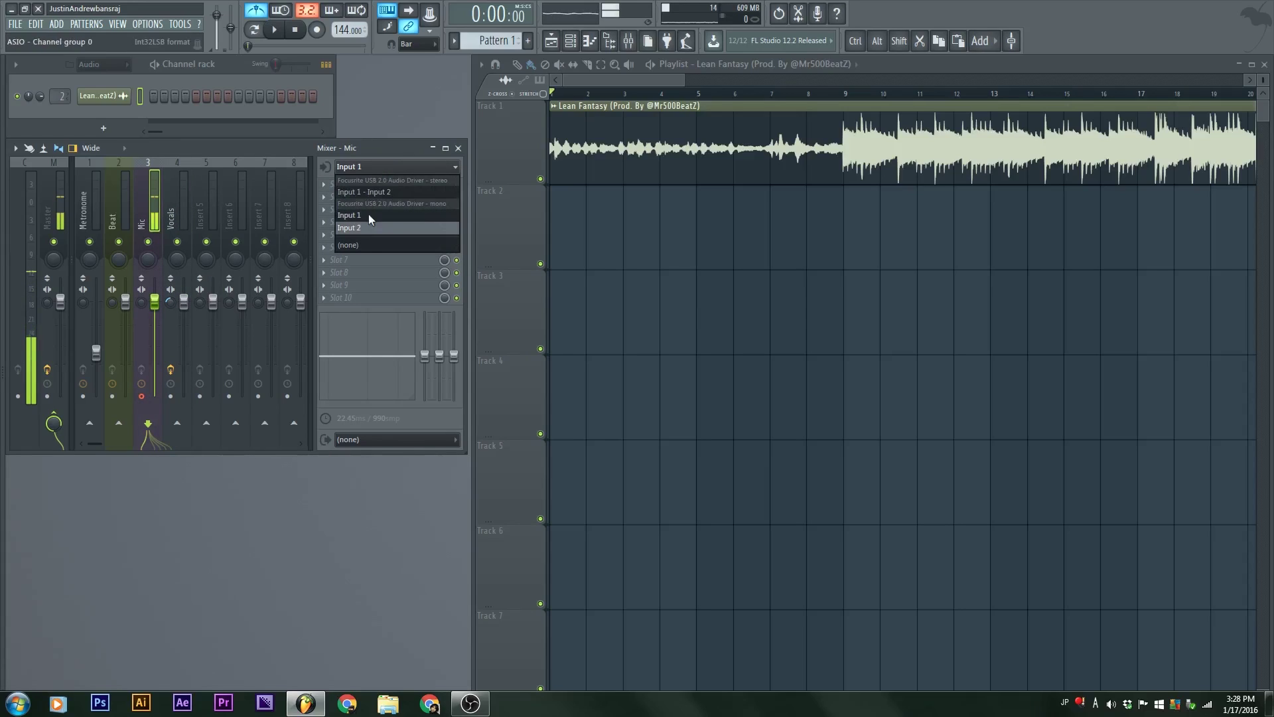
click(148, 211)
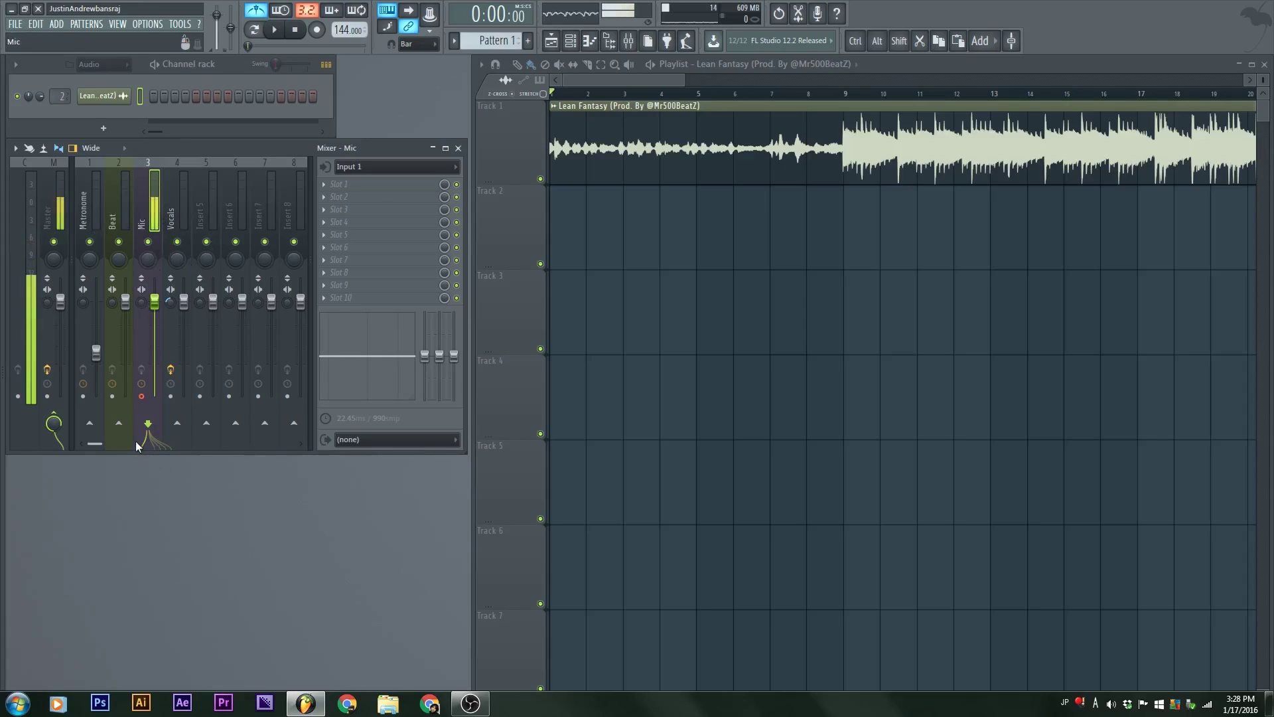
click(176, 222)
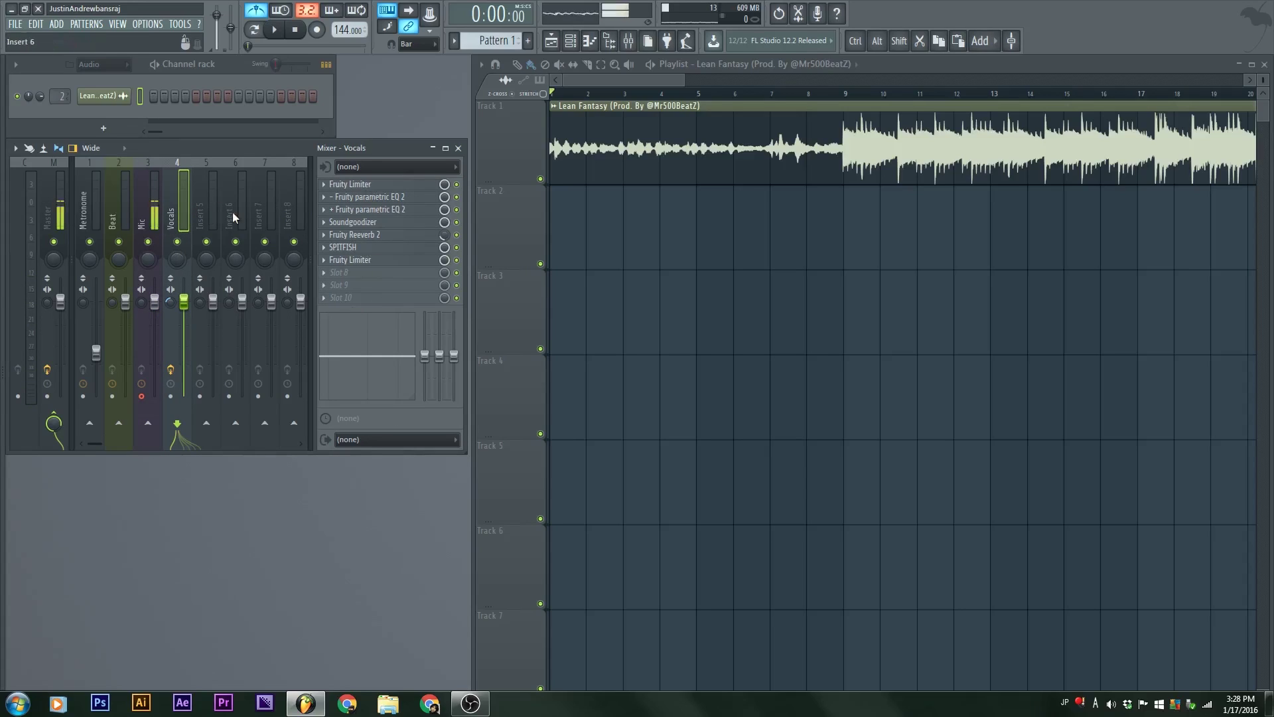
Step: Inspect the Vocals chain's first Fruity Limiter and first Fruity parametric EQ 2
click(367, 183)
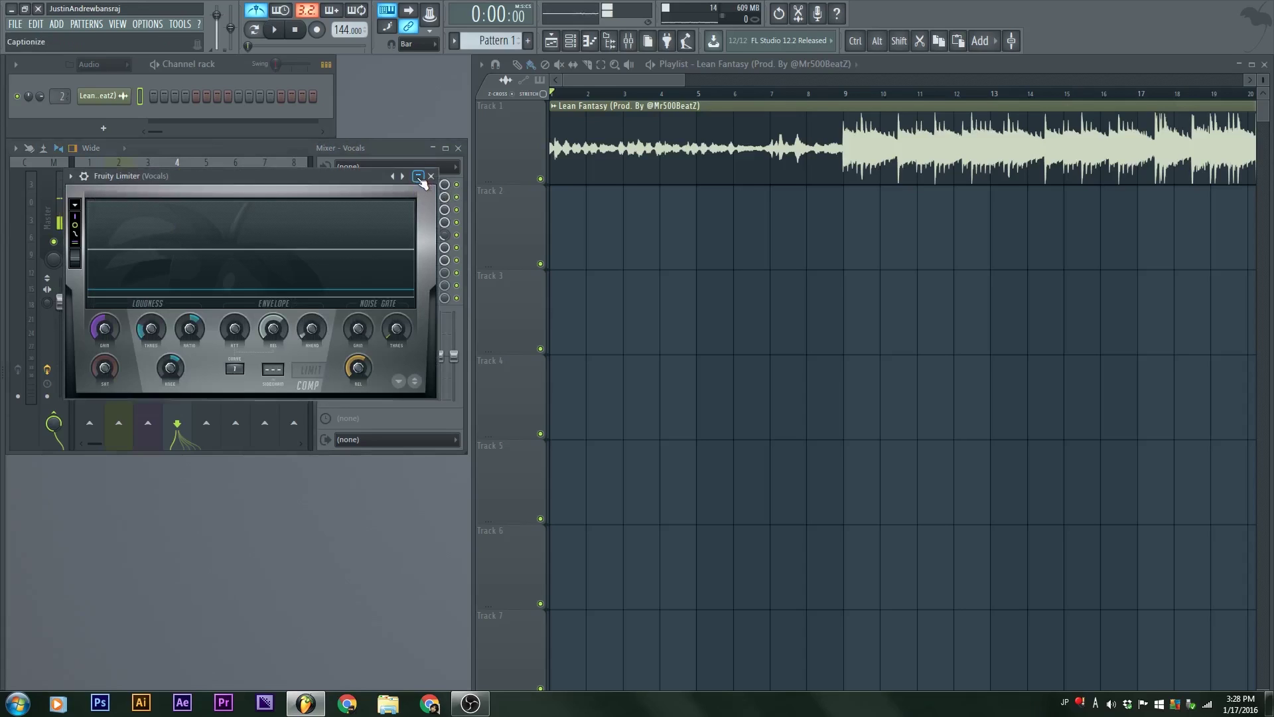
drag(320, 174, 738, 170)
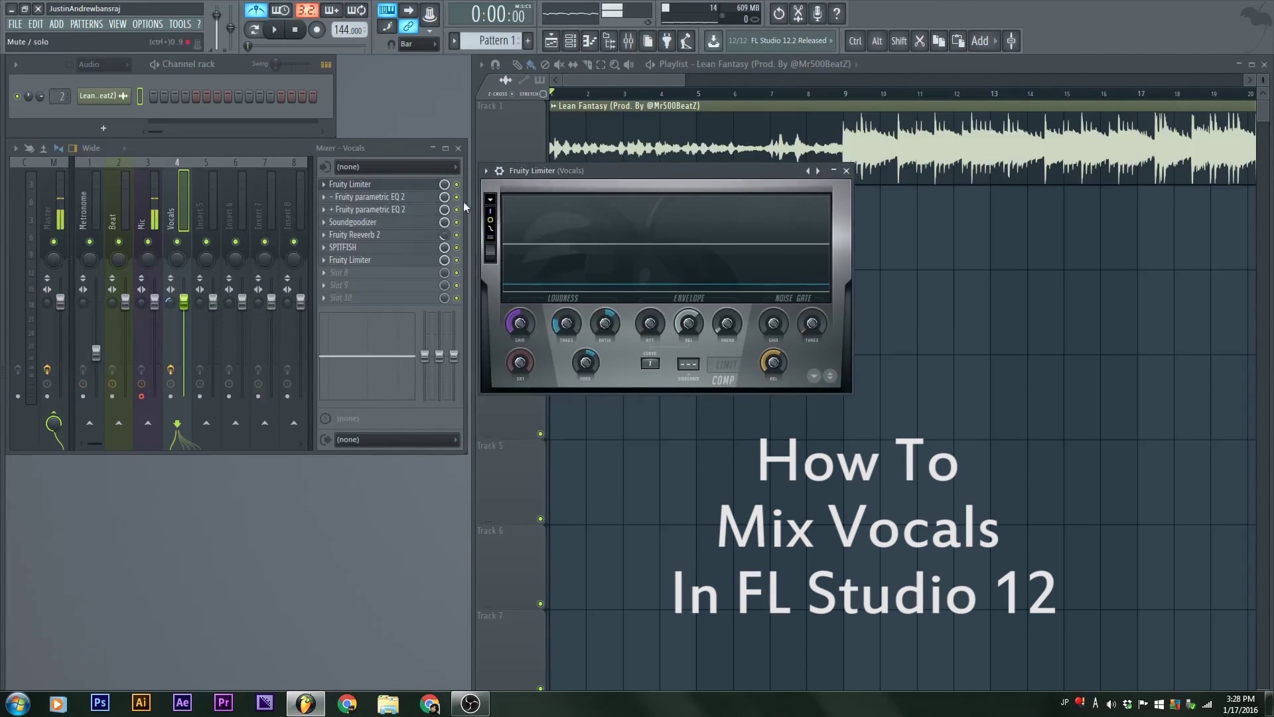
click(364, 197)
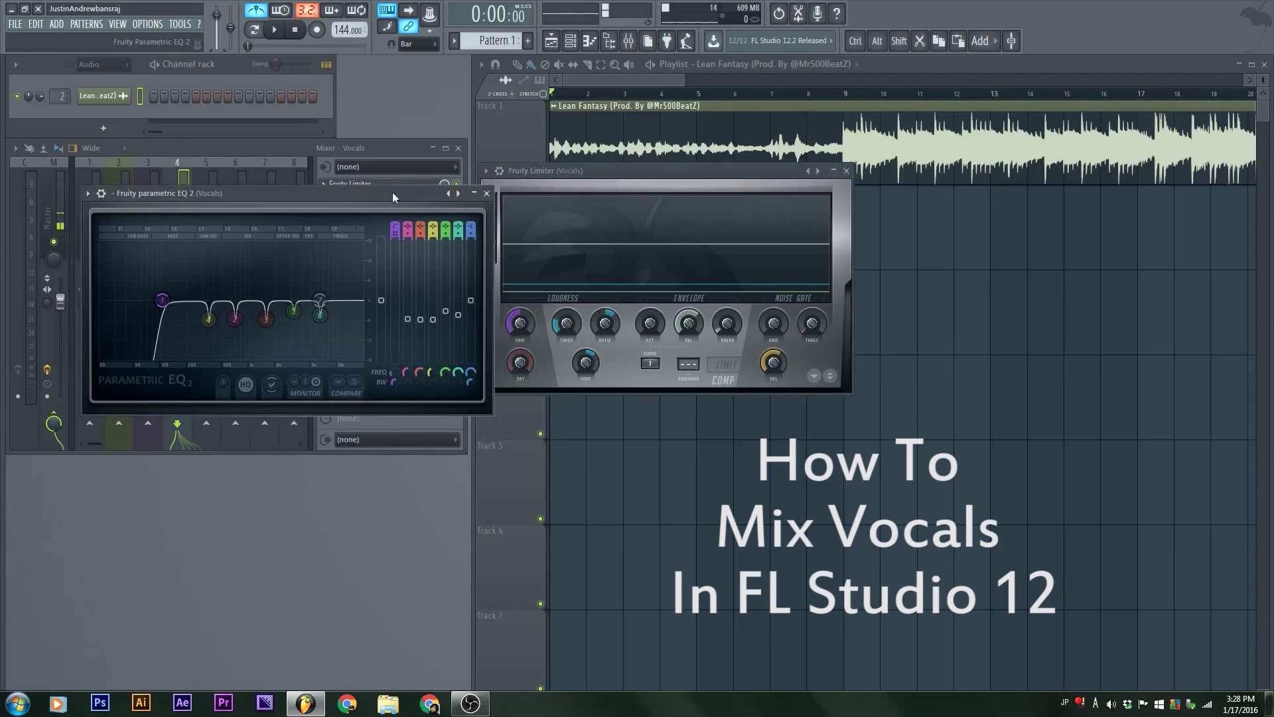
drag(392, 193, 747, 371)
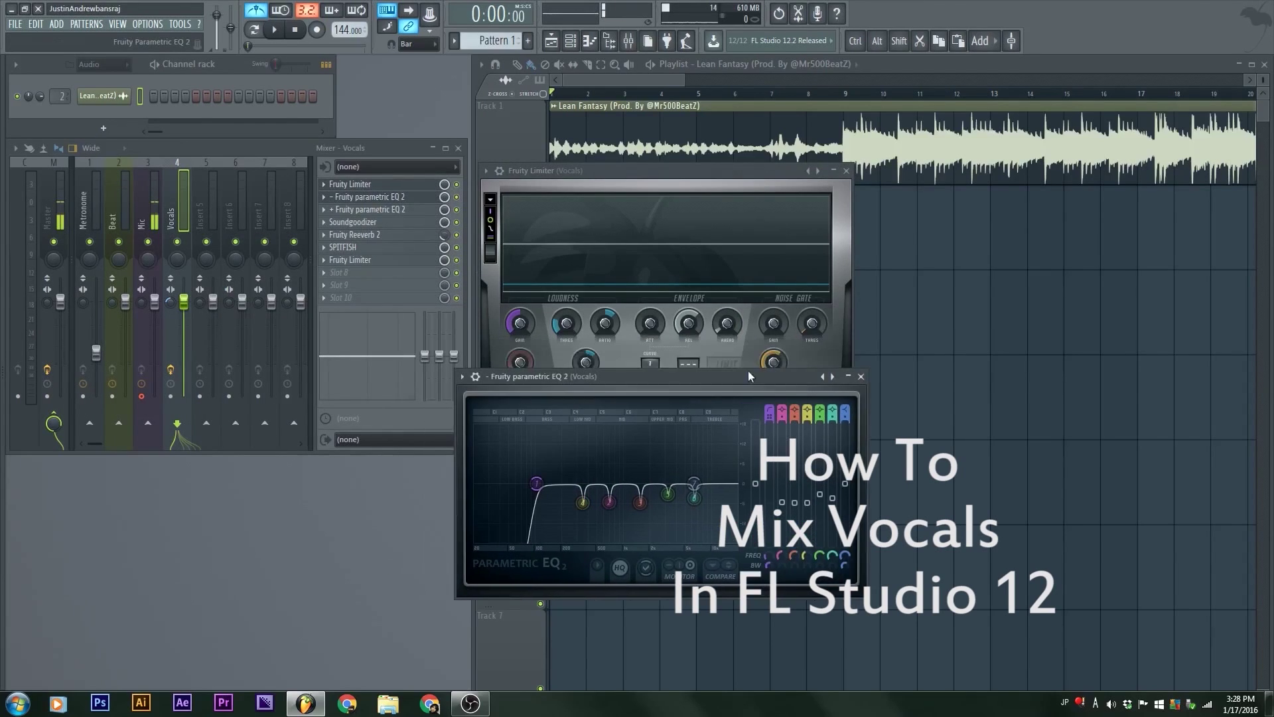
click(861, 373)
click(371, 185)
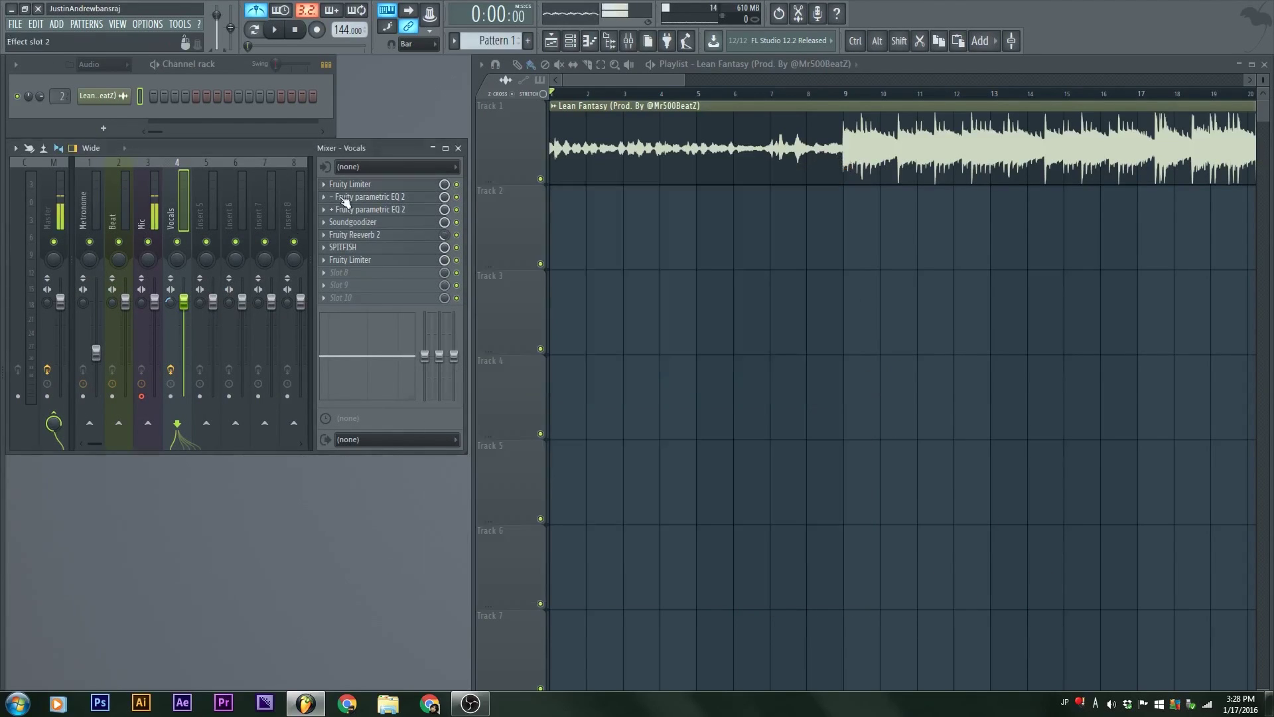
Step: Review the second parametric EQ 2 and SPITFISH de-esser, then open the last Fruity Limiter
click(396, 211)
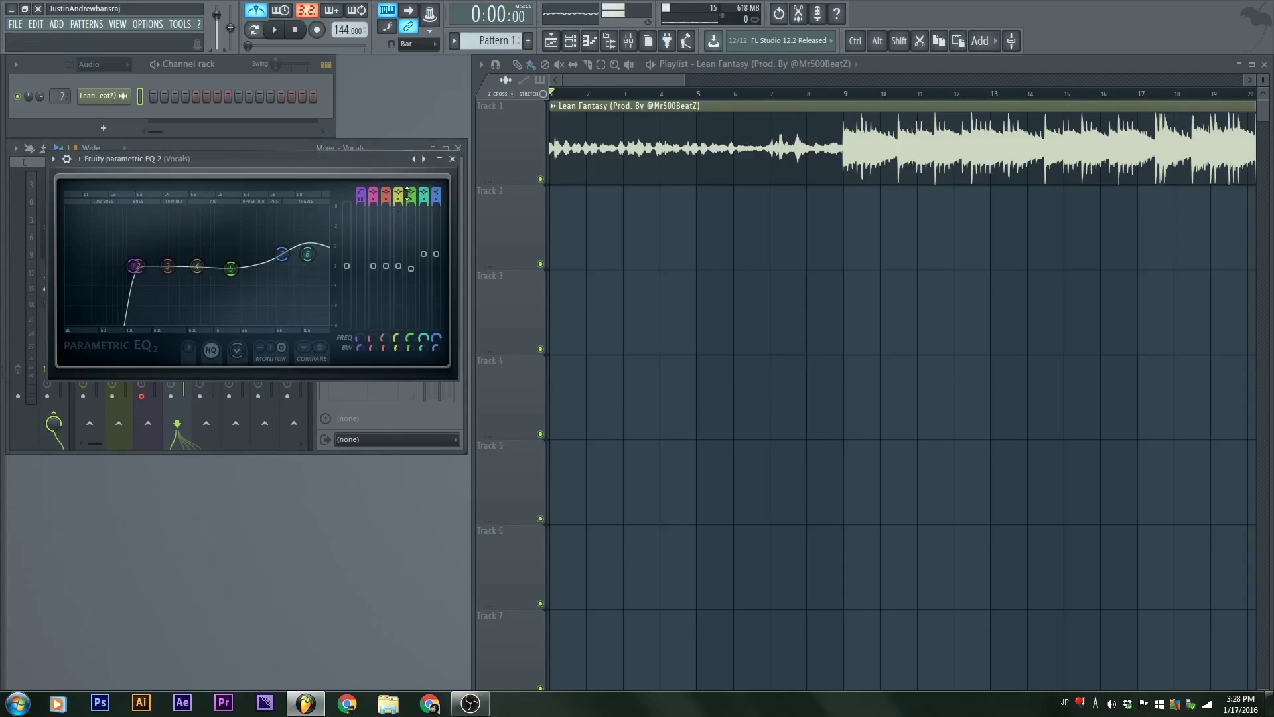
click(456, 150)
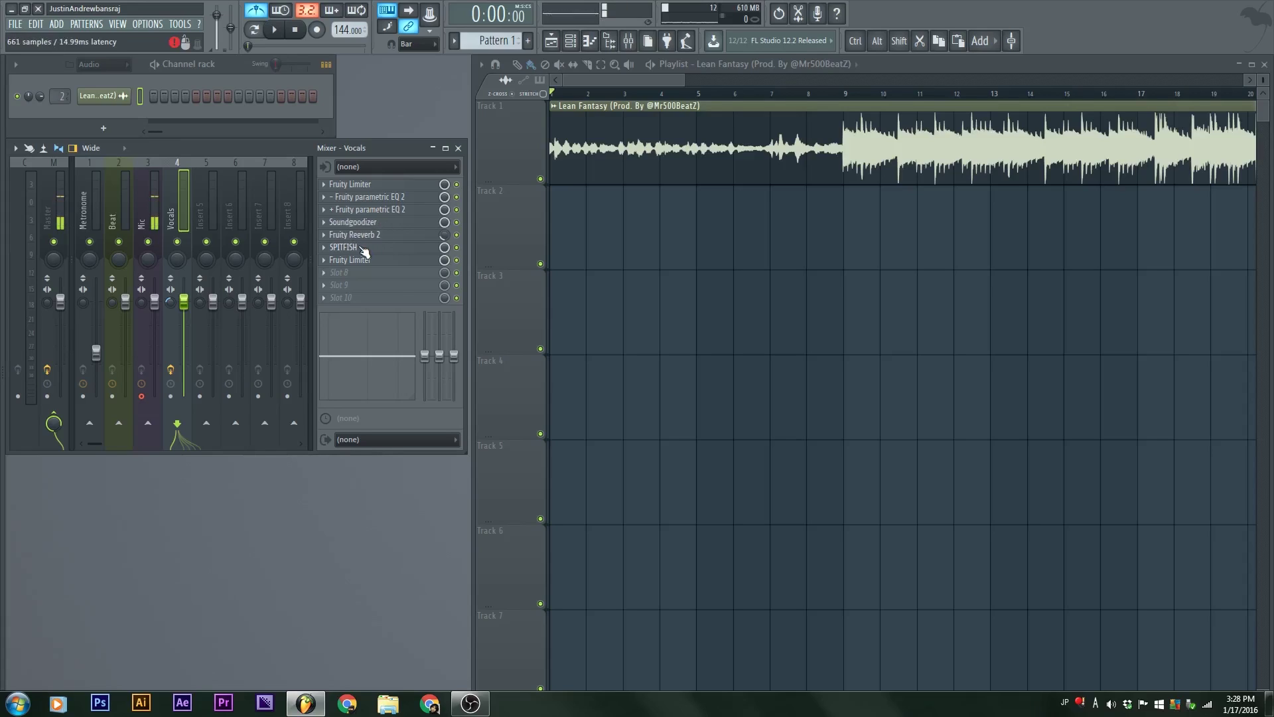
click(362, 248)
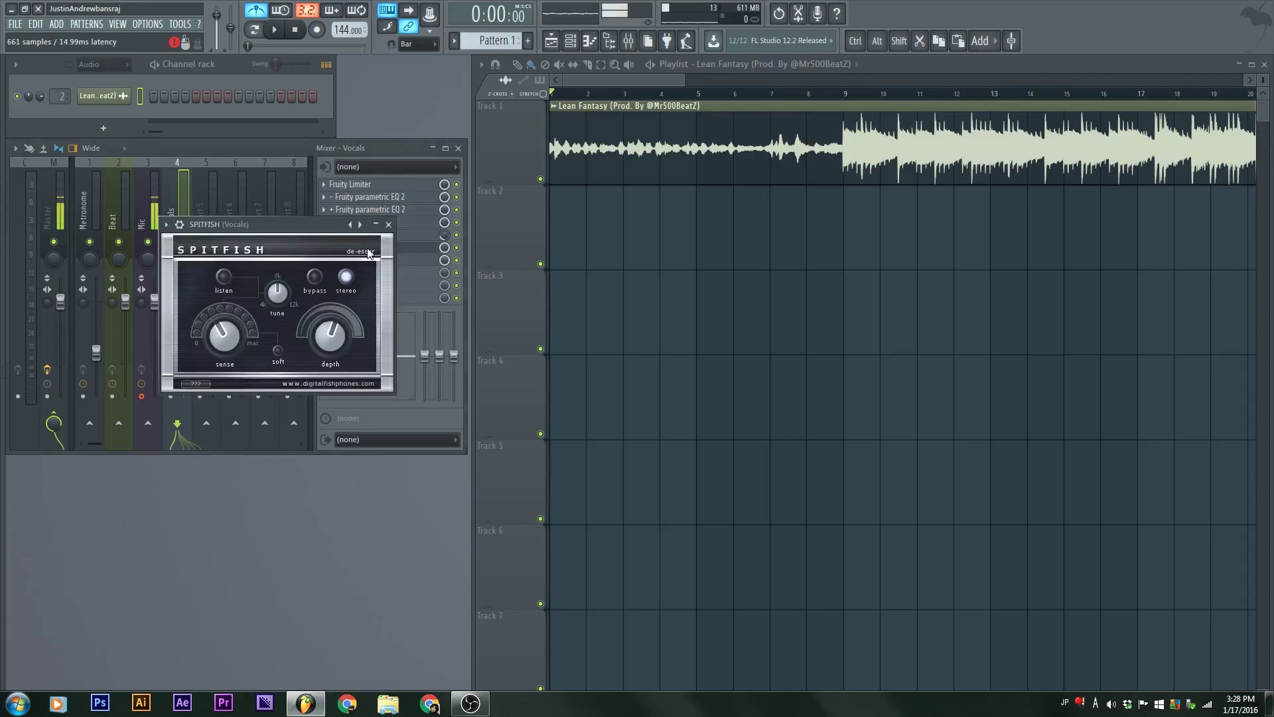
click(412, 254)
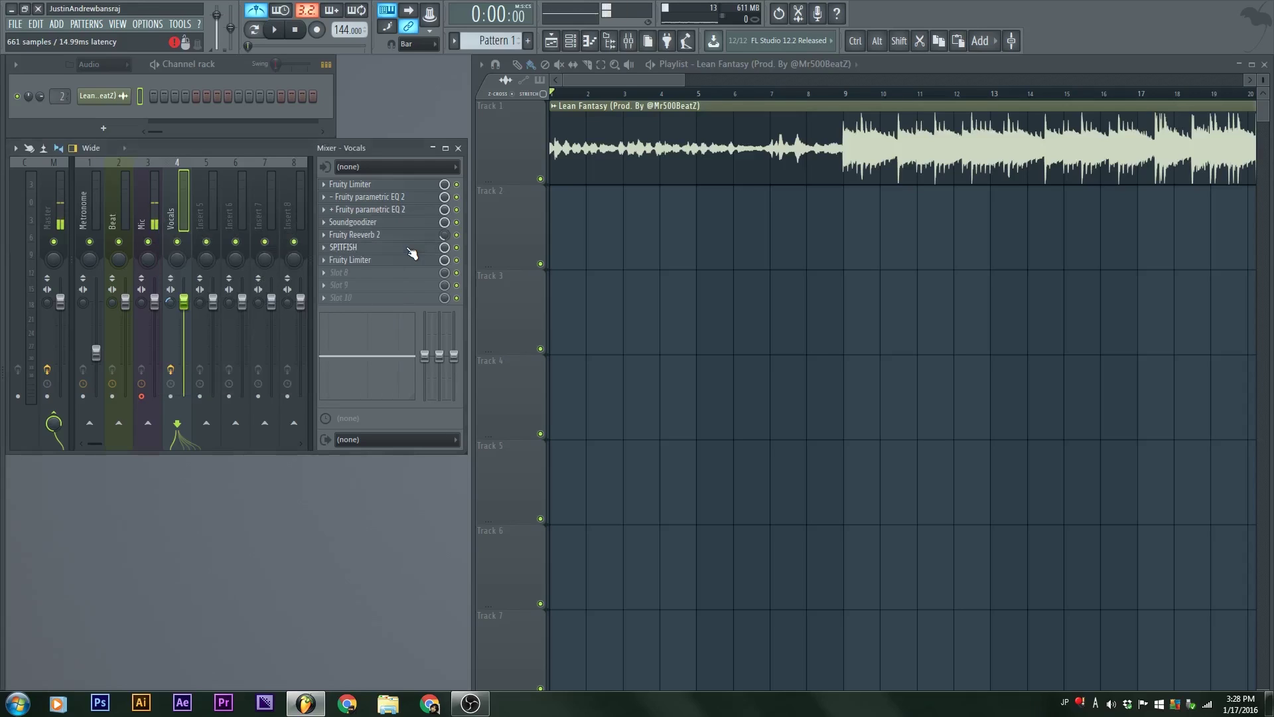
click(364, 260)
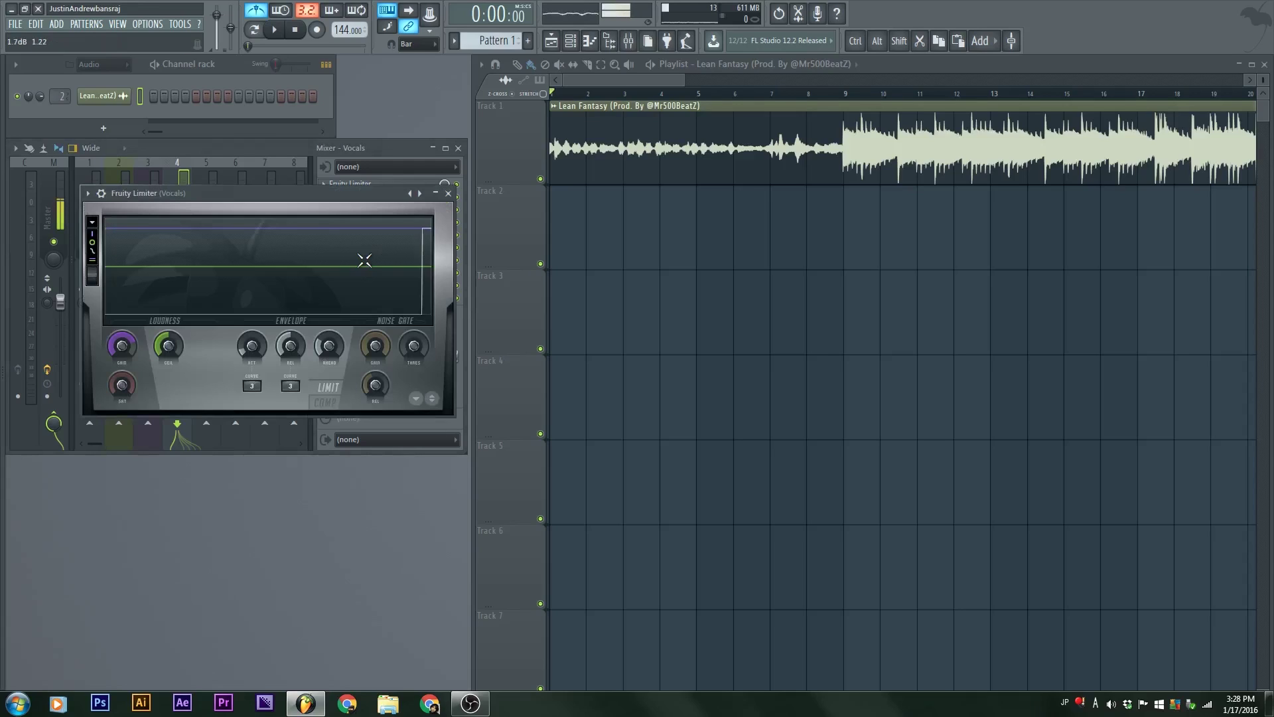
Step: Enable the Mic insert's send to Vocals and lower the send level
click(448, 194)
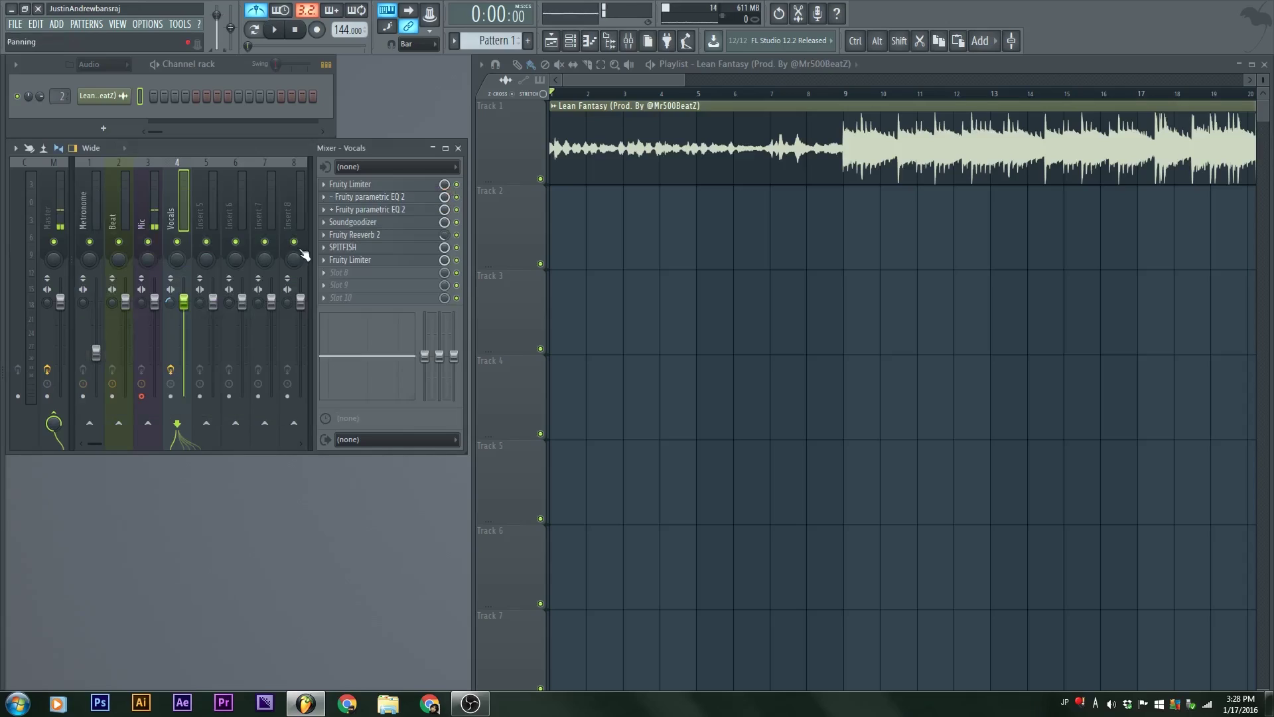
click(156, 201)
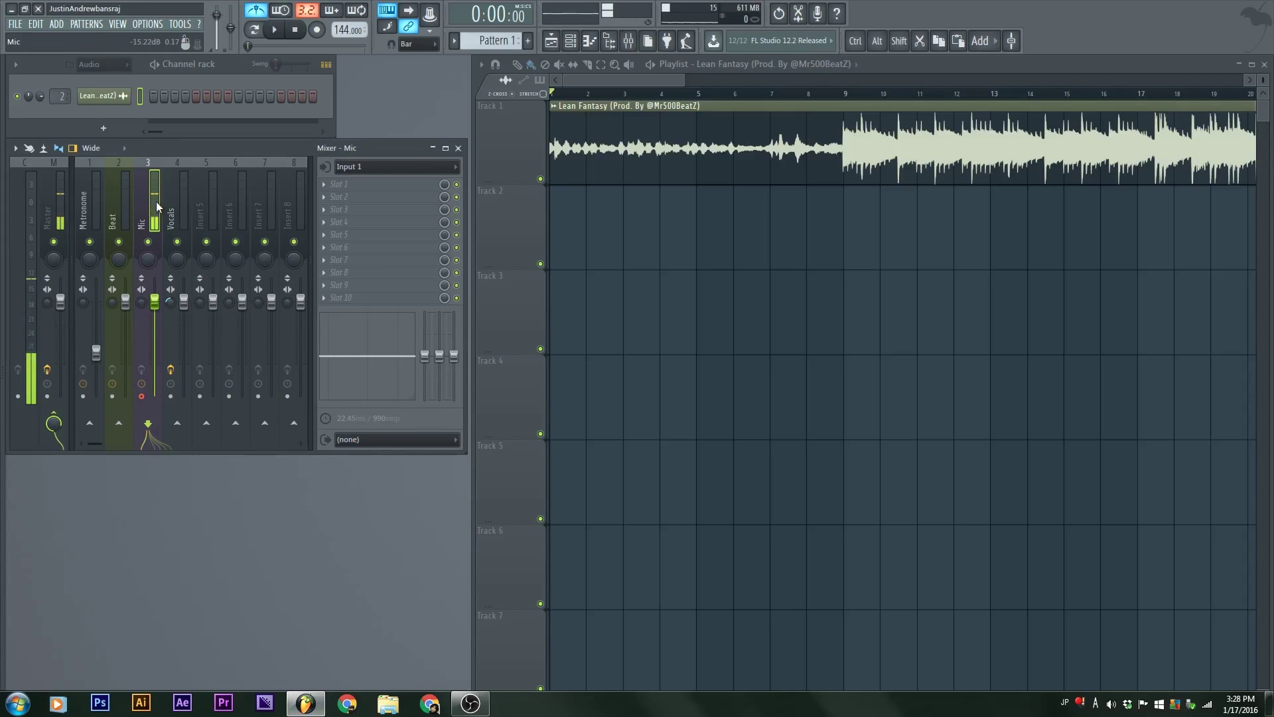
click(179, 428)
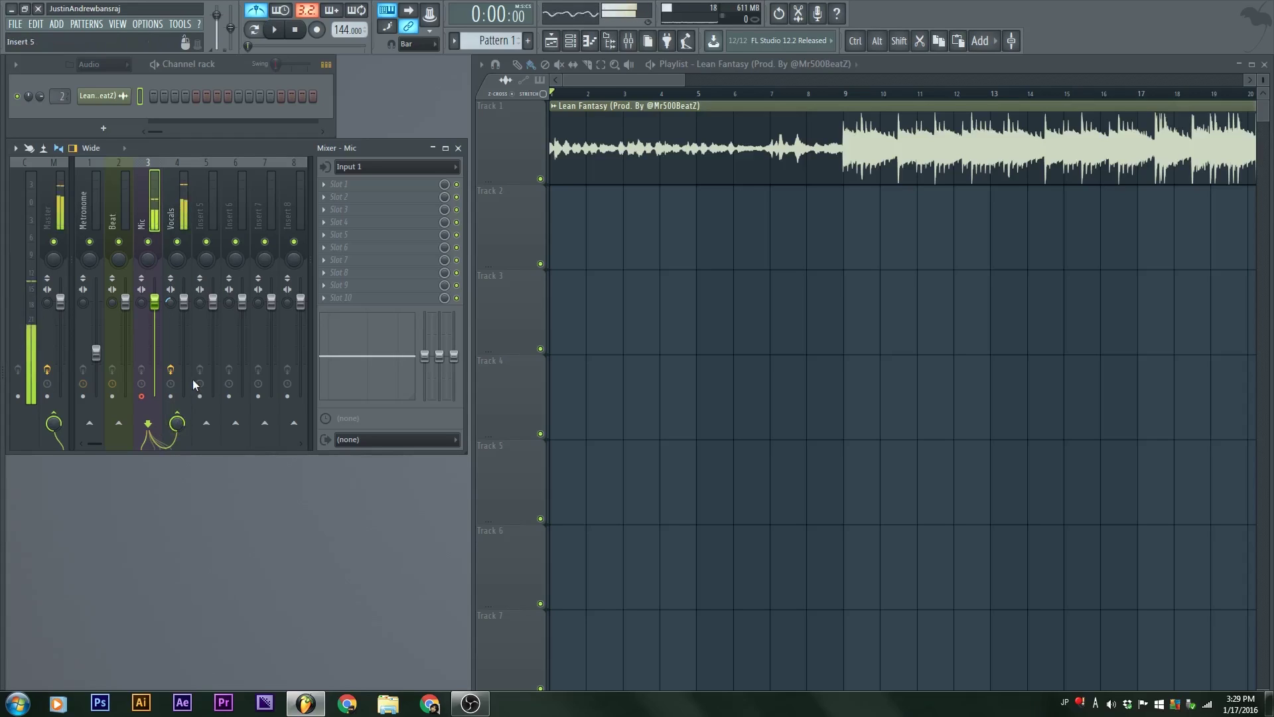
click(184, 420)
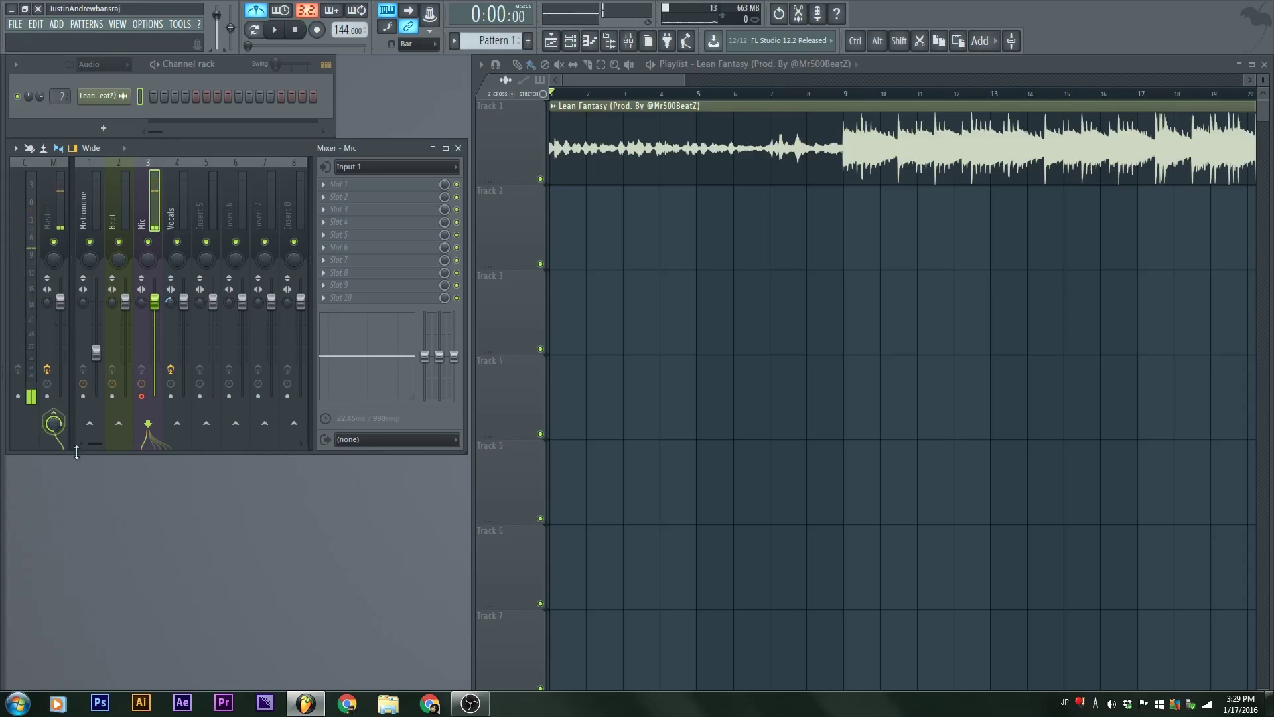
click(178, 425)
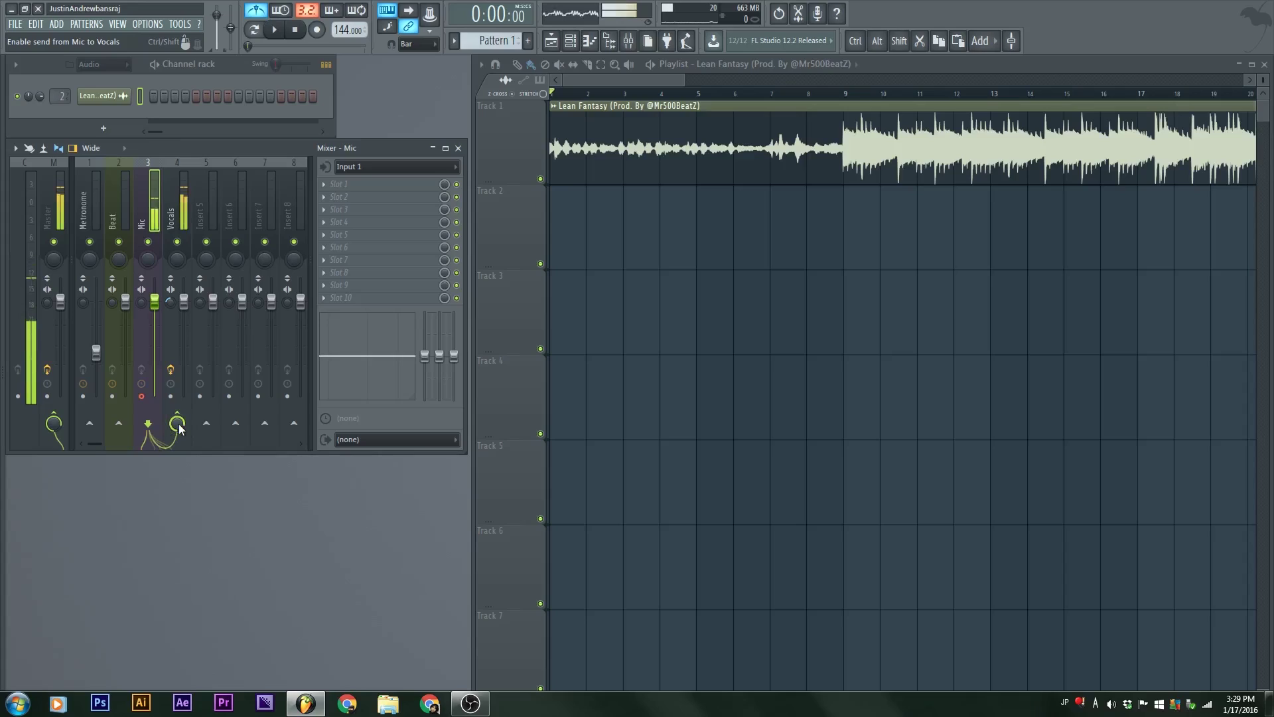
drag(179, 429, 179, 434)
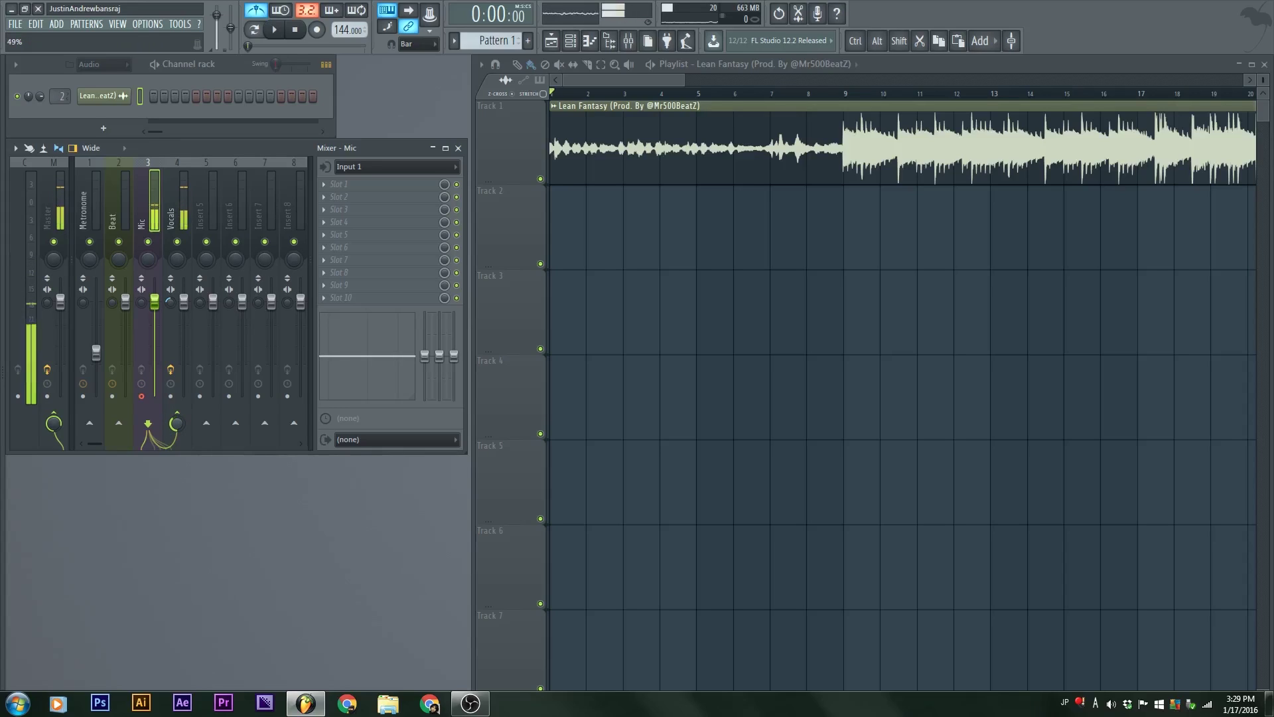
drag(177, 428, 177, 438)
Step: Check the Vocals and empty Insert 5 tracks, then return to the Mic insert
click(163, 204)
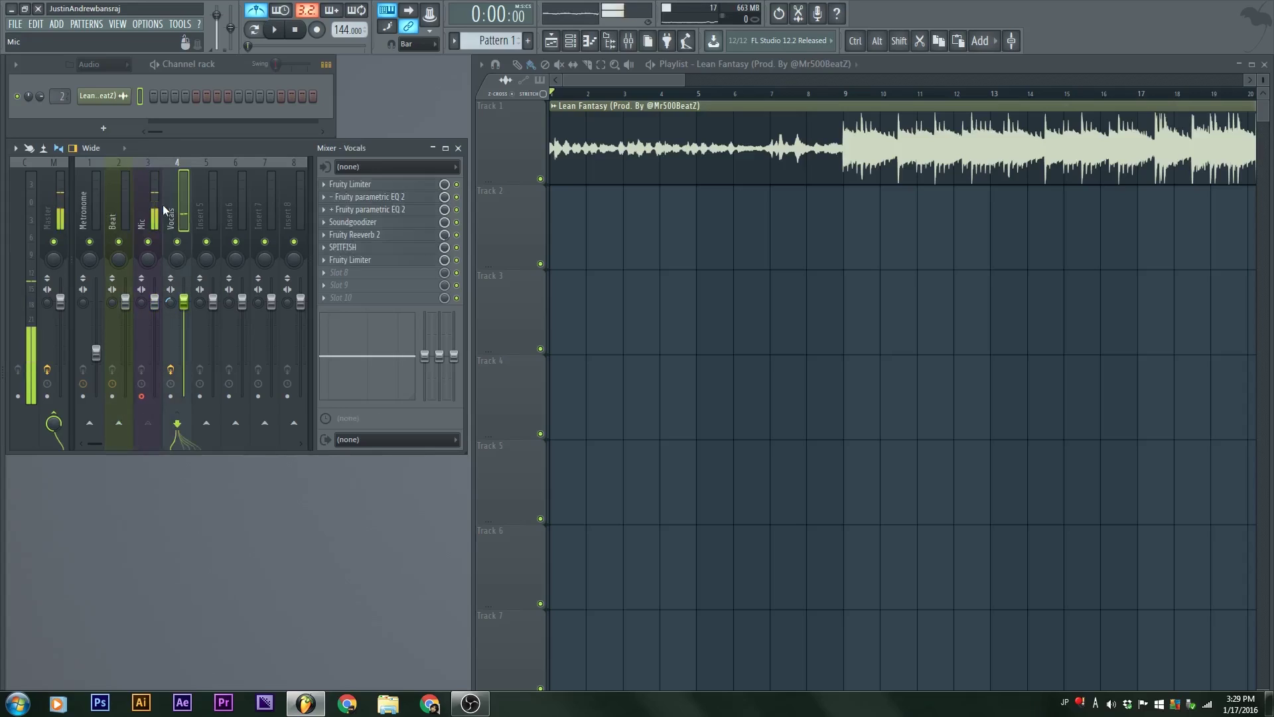
click(149, 204)
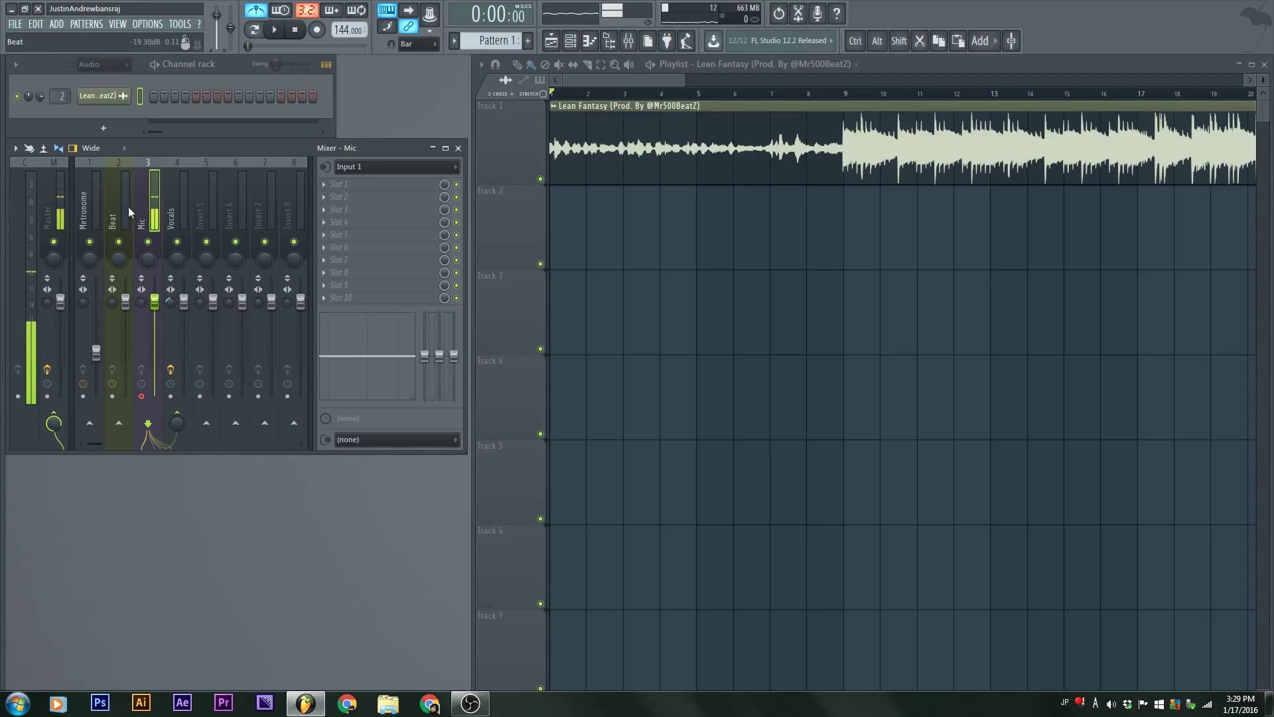
click(193, 209)
click(154, 211)
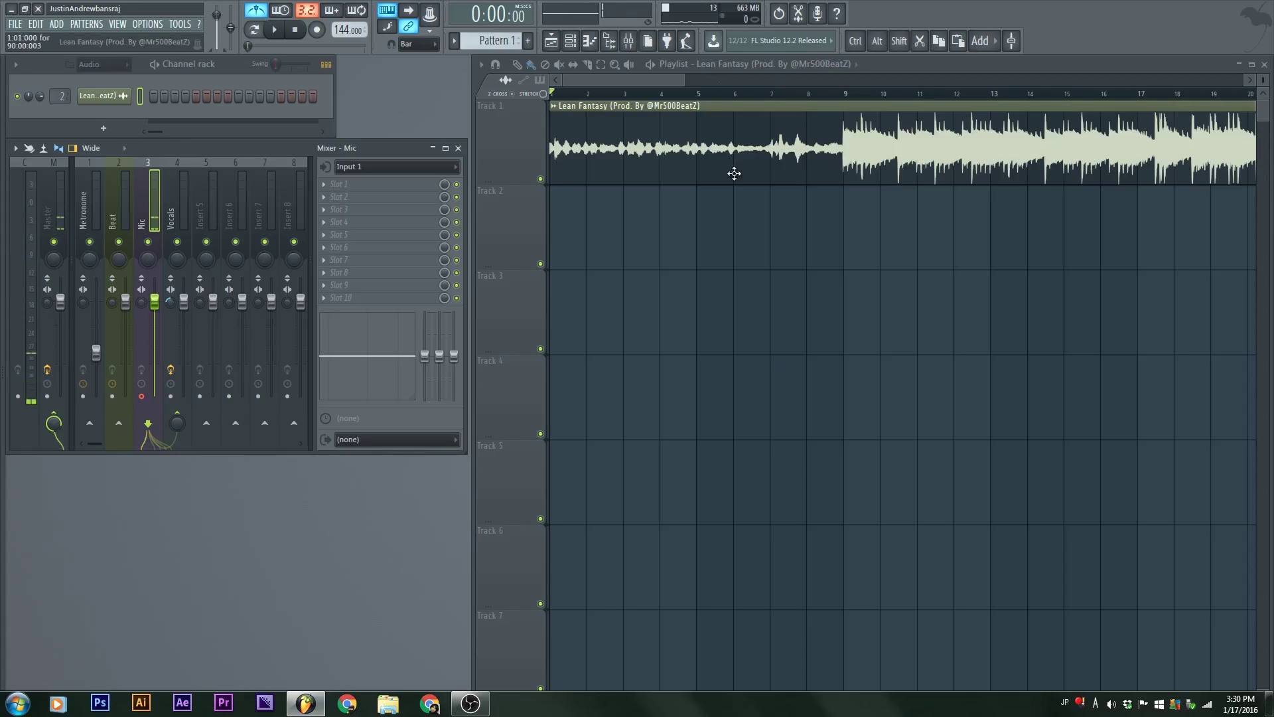
Step: Place the playhead at bar 7 (0:10:00) and zoom the playlist out to show more bars
click(836, 94)
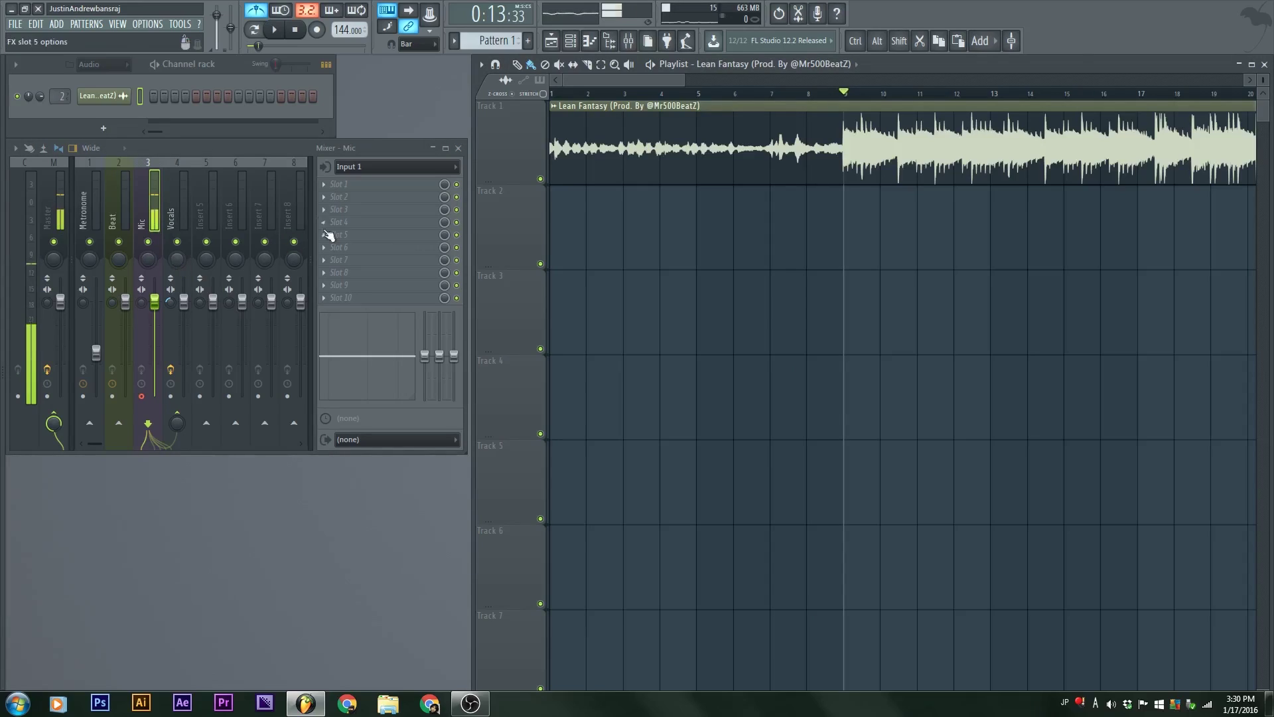
click(776, 97)
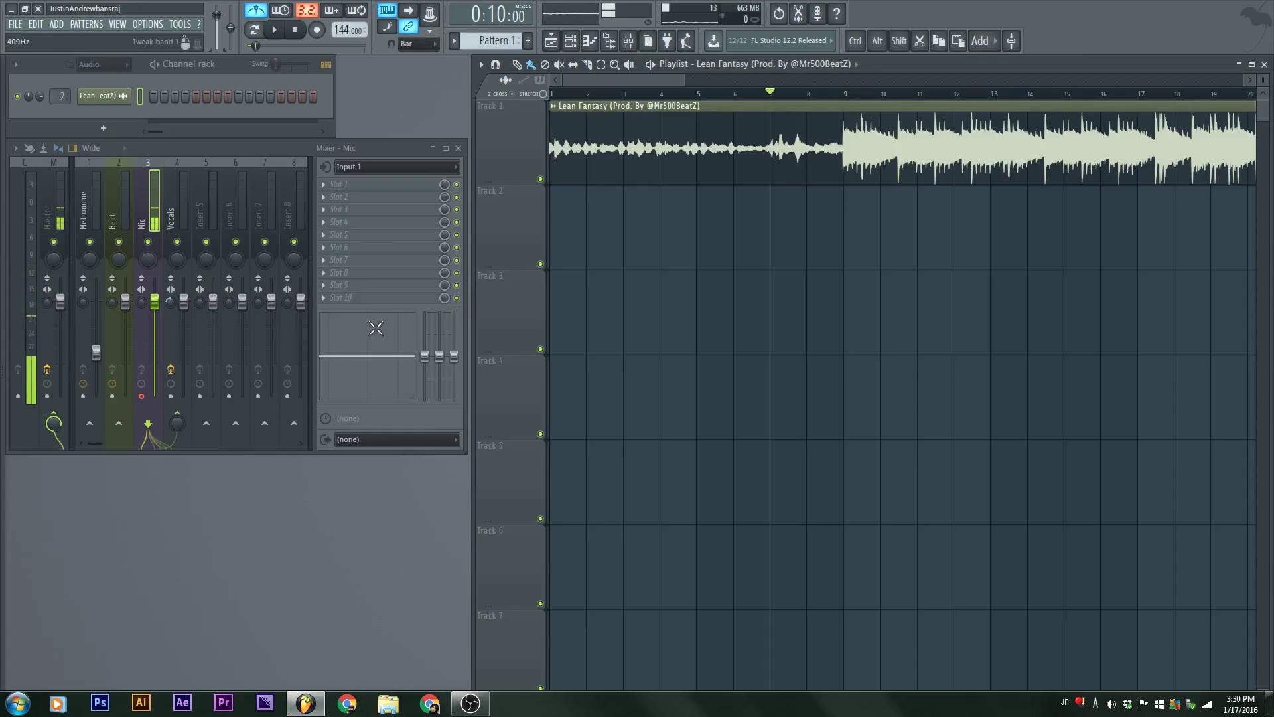
ctrl+scroll(814, 384, down, 5)
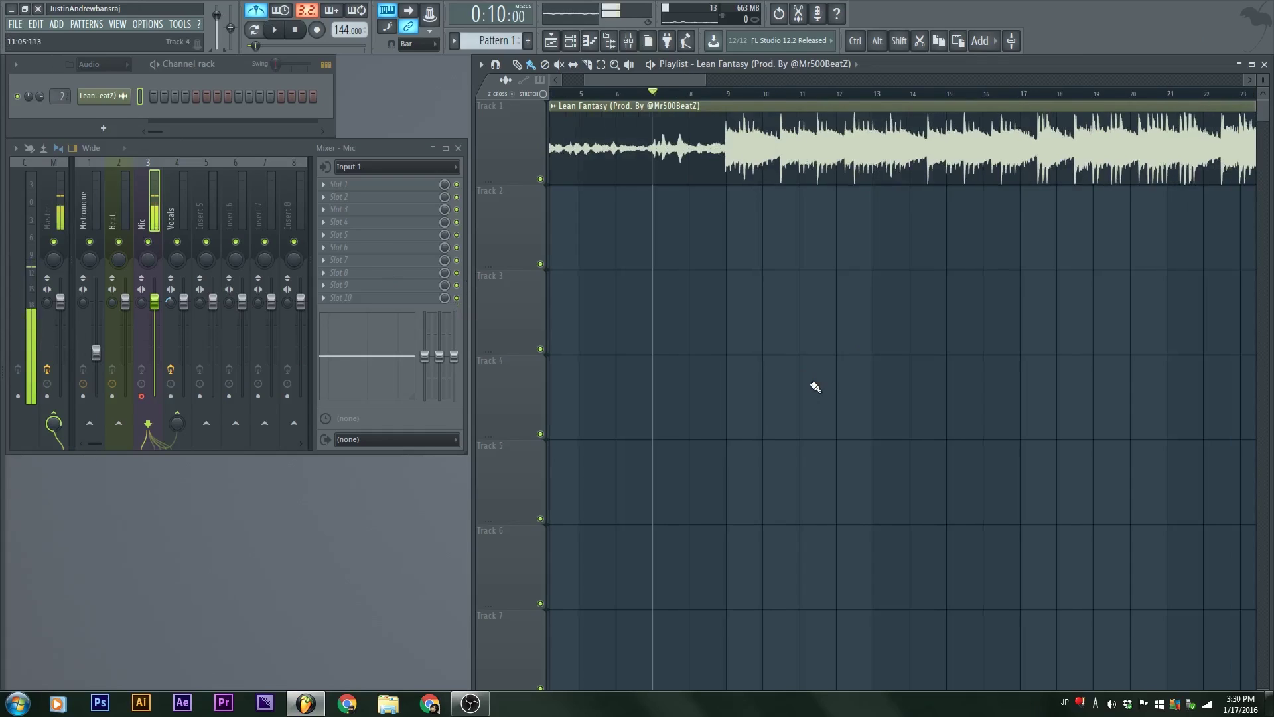
ctrl+scroll(571, 258, down, 2)
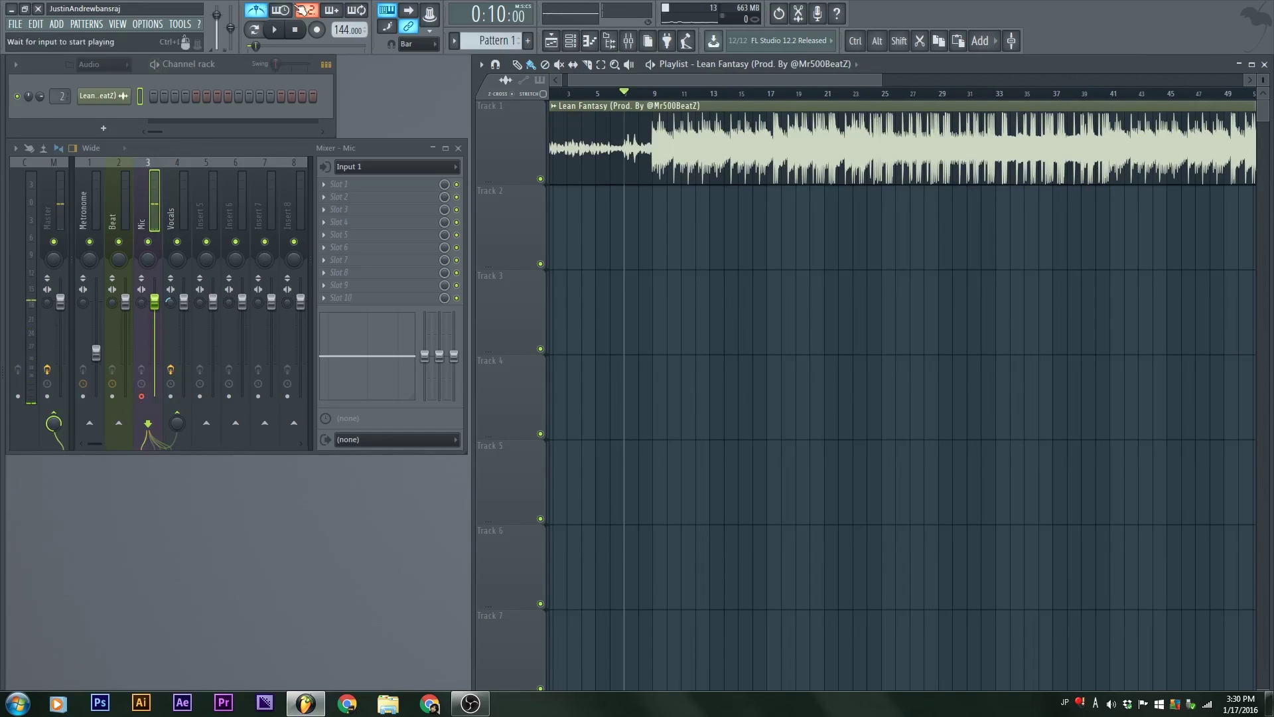
Step: Arm recording, disable the Mic send to Master, and record a vocal take from bar 7
click(324, 32)
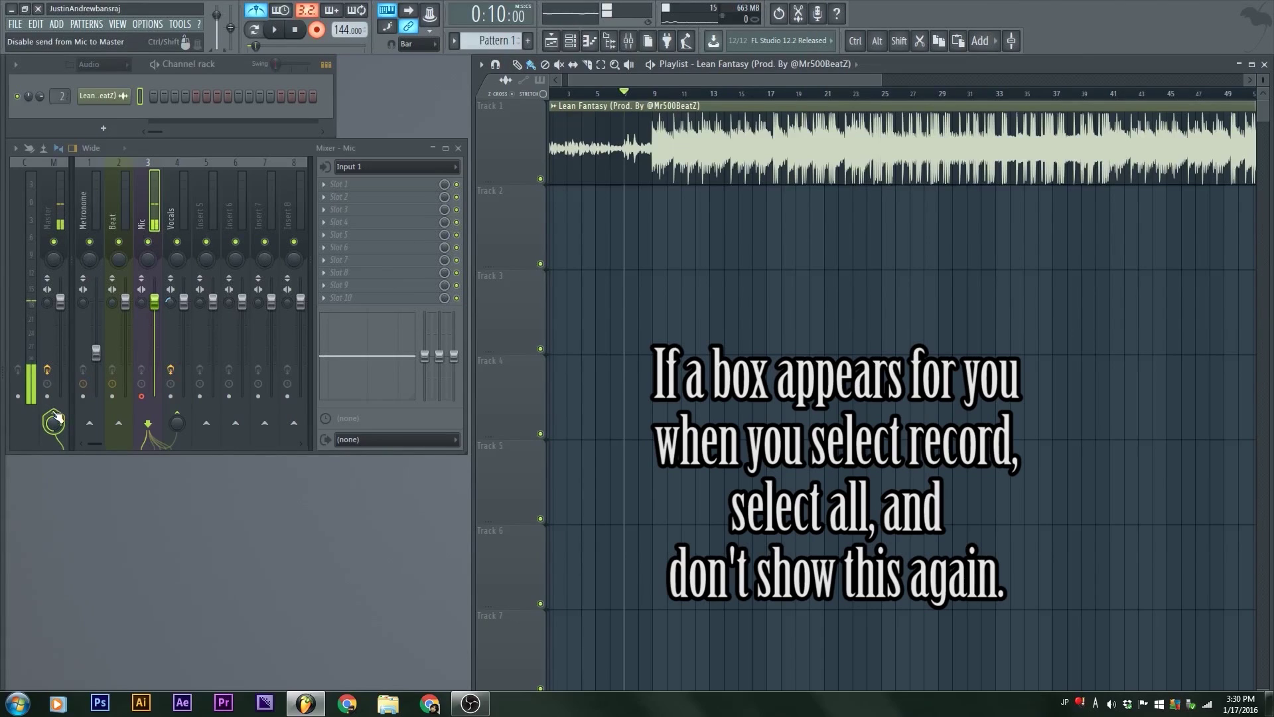
click(56, 417)
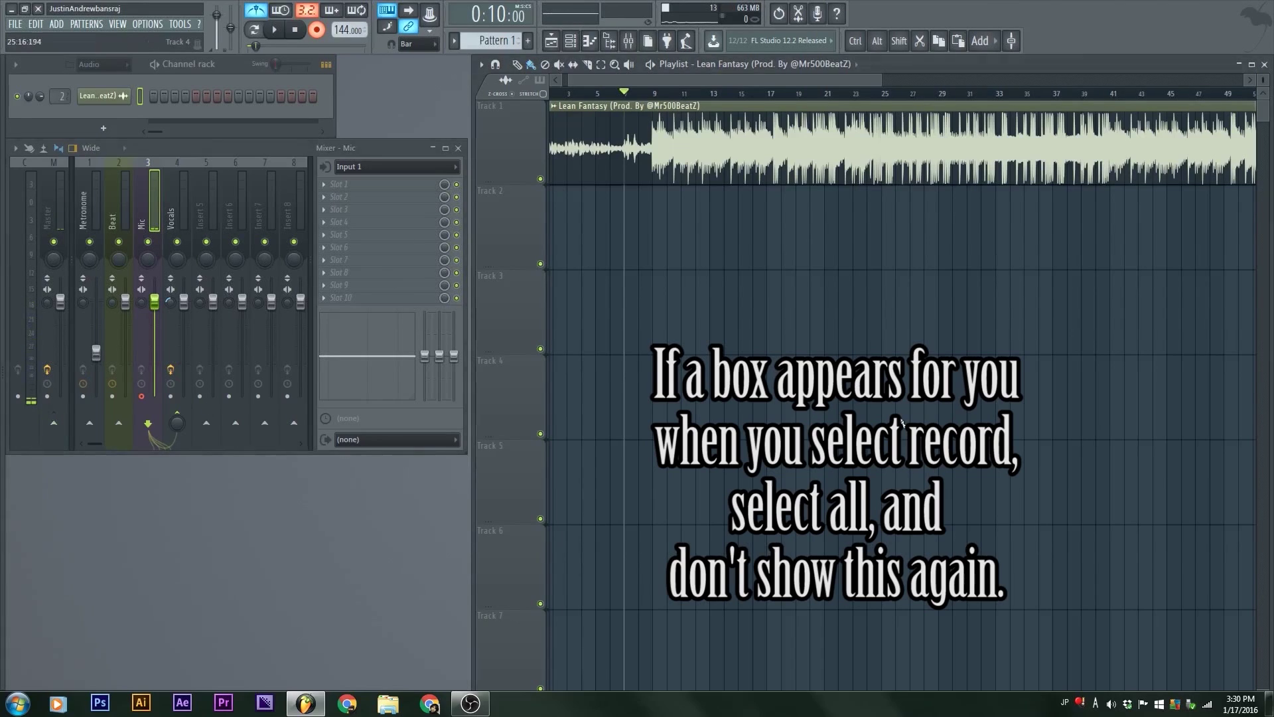
key(space)
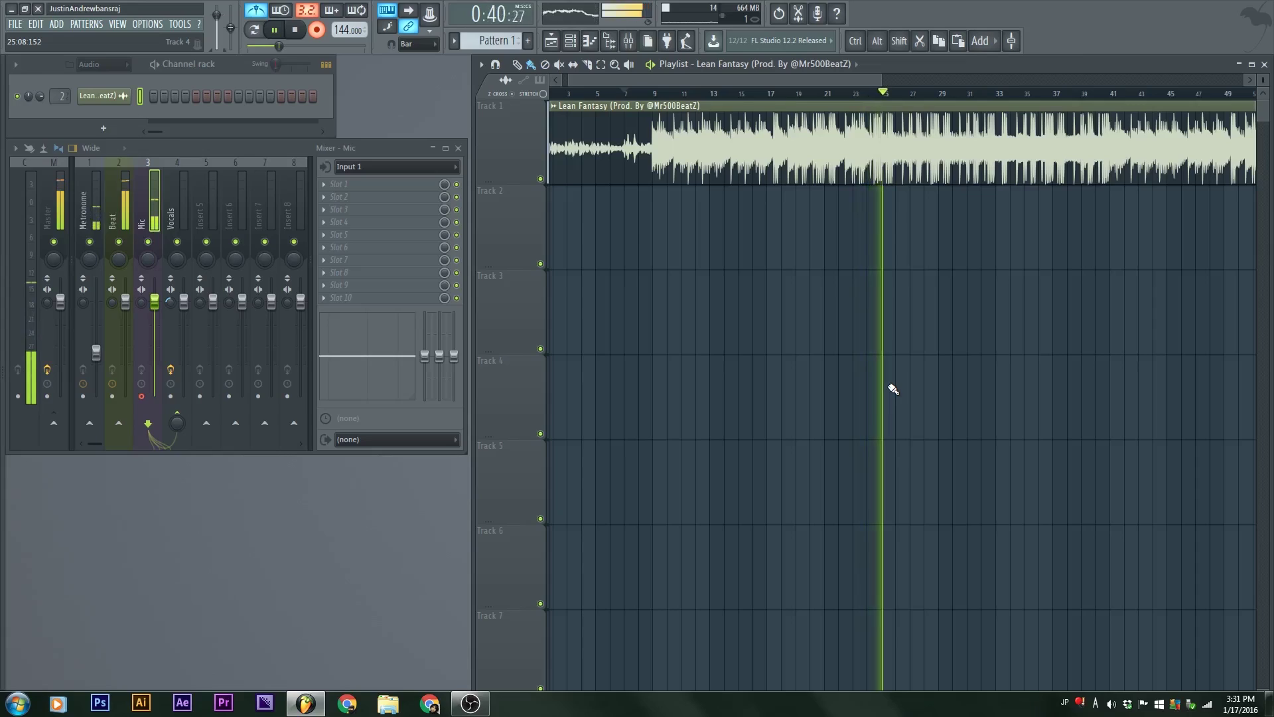
key(space)
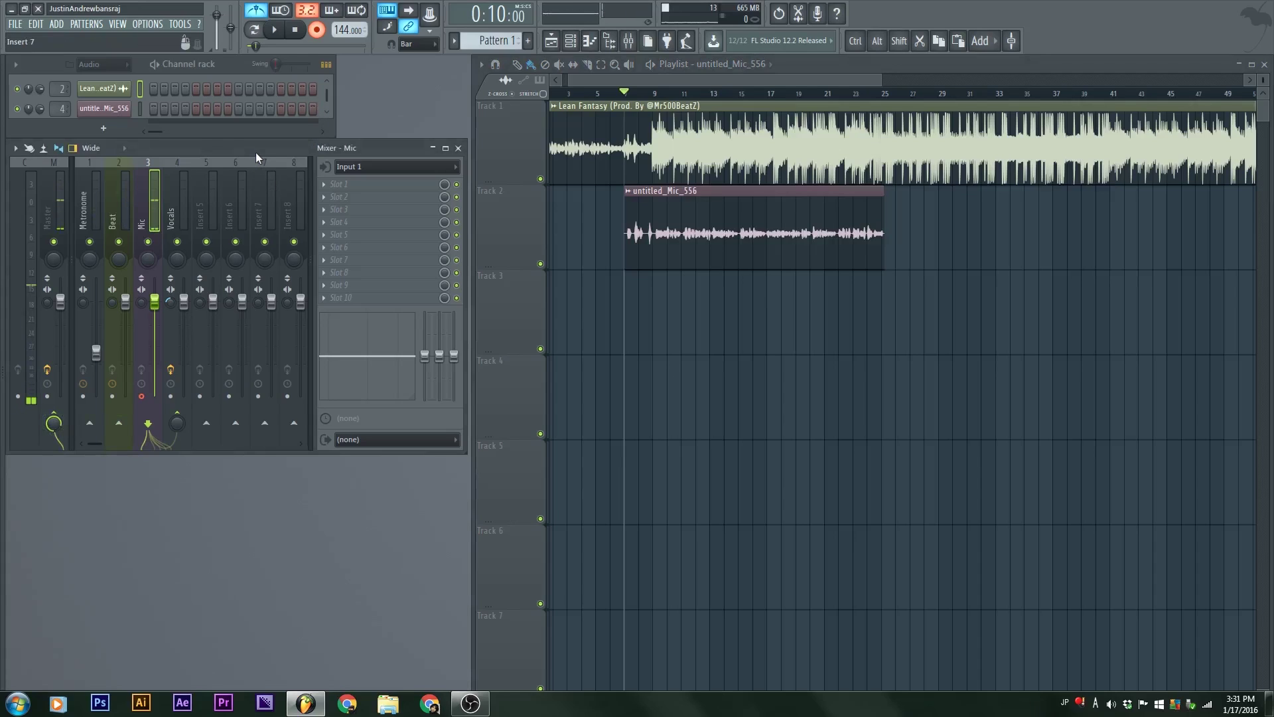
Step: Scroll and zoom the playlist to view the untitled_Mic_556 vocal clip on Track 2
scroll(786, 464, left, 1)
alt+scroll(750, 308, up, 3)
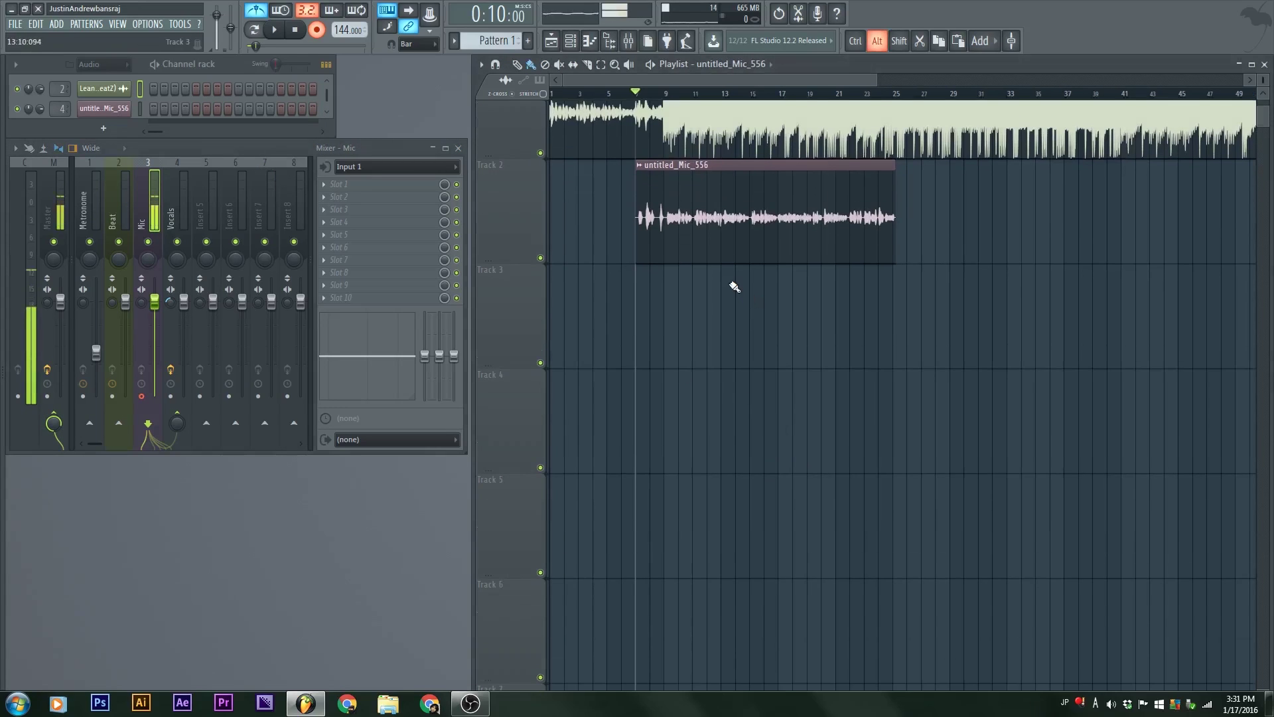
ctrl+scroll(699, 279, up, 2)
ctrl+scroll(663, 296, up, 2)
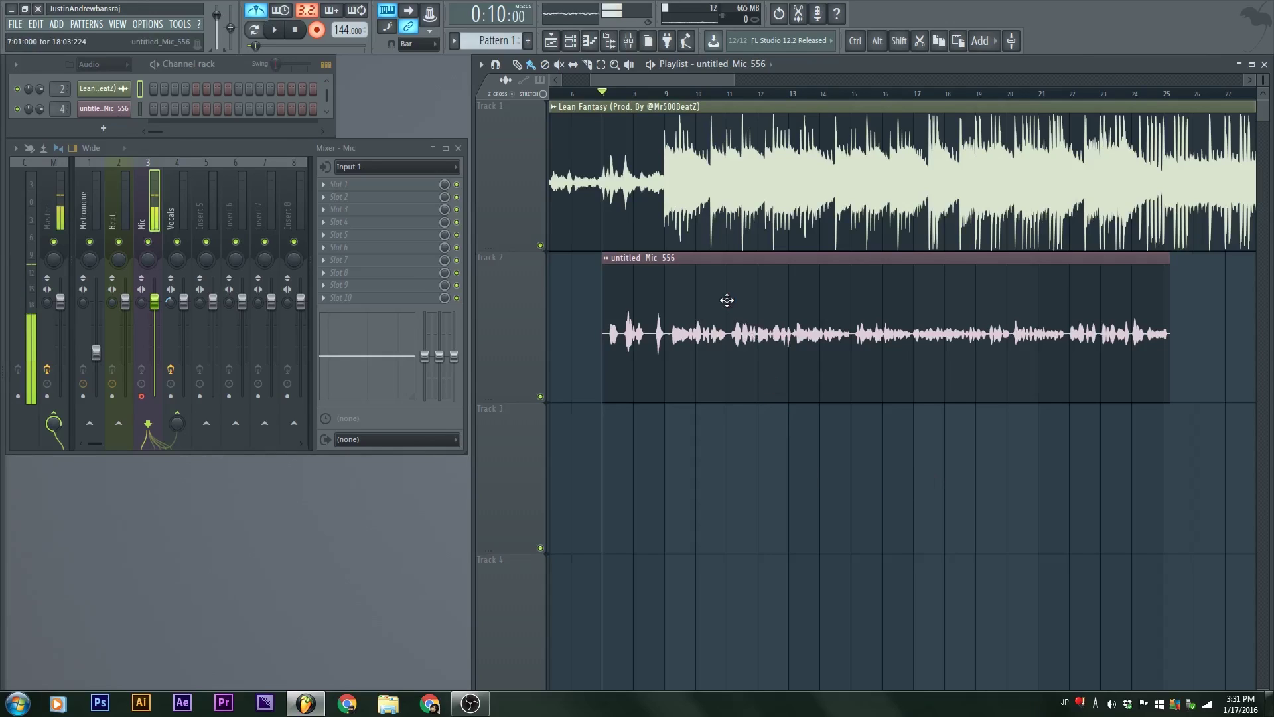
Step: Confirm the untitled_Mic_556 clip uses mixer track Vocals (4) and route the Mic insert to Vocals
double_click(727, 296)
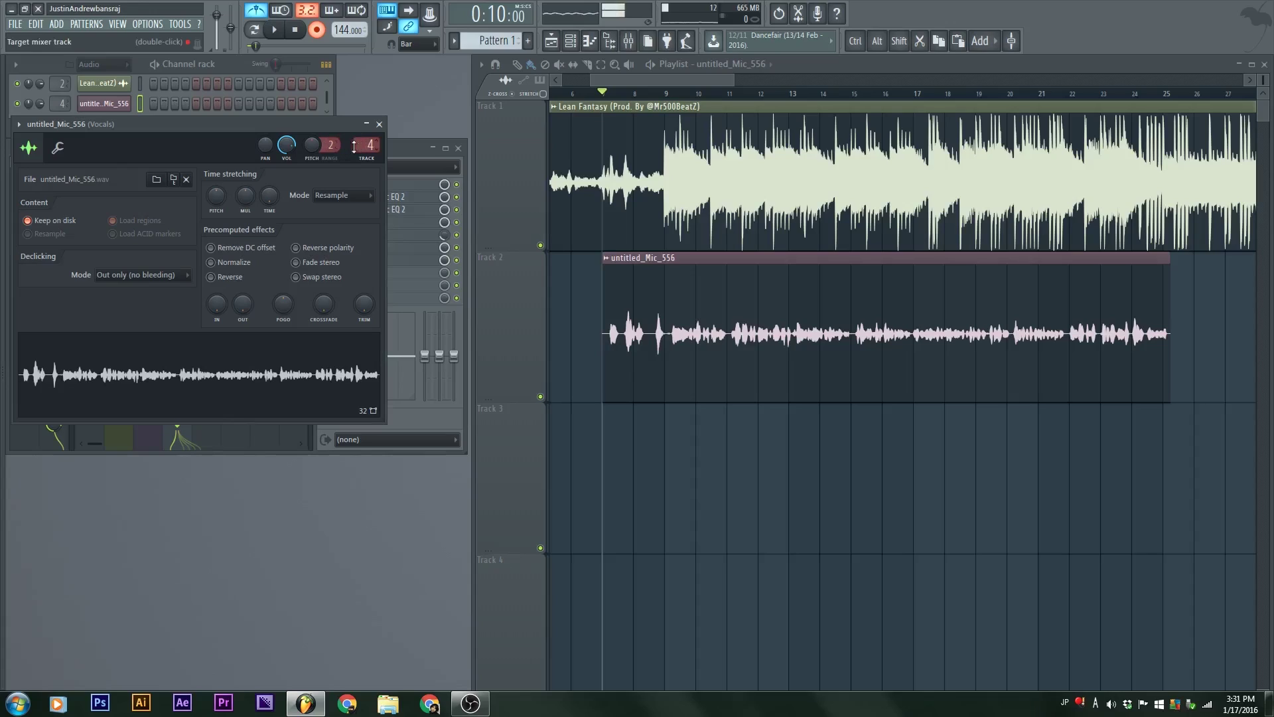
click(380, 124)
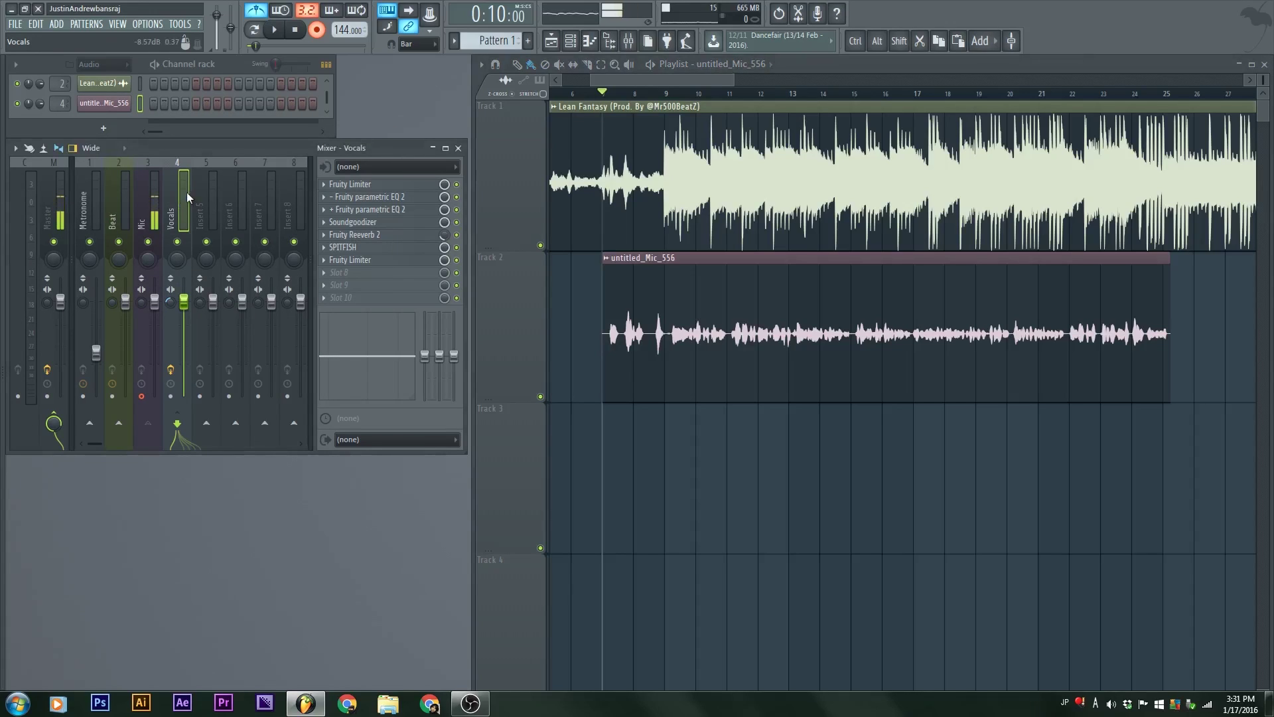
click(153, 209)
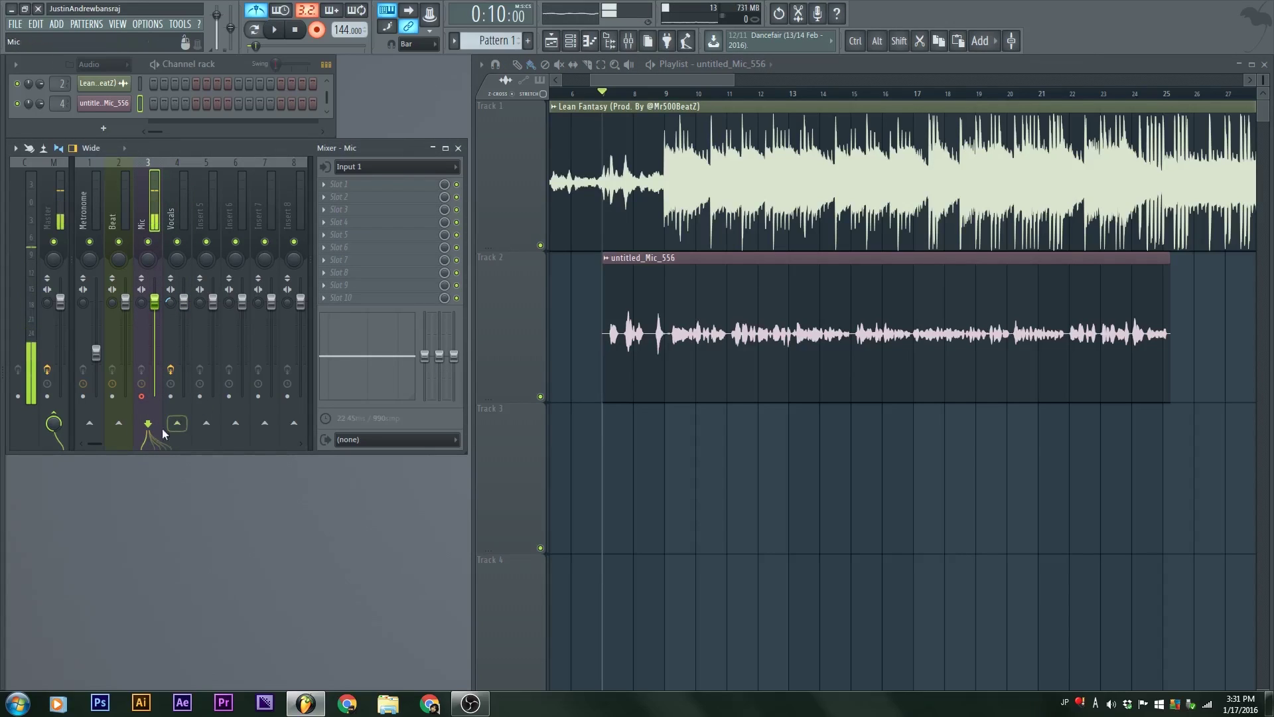
click(178, 421)
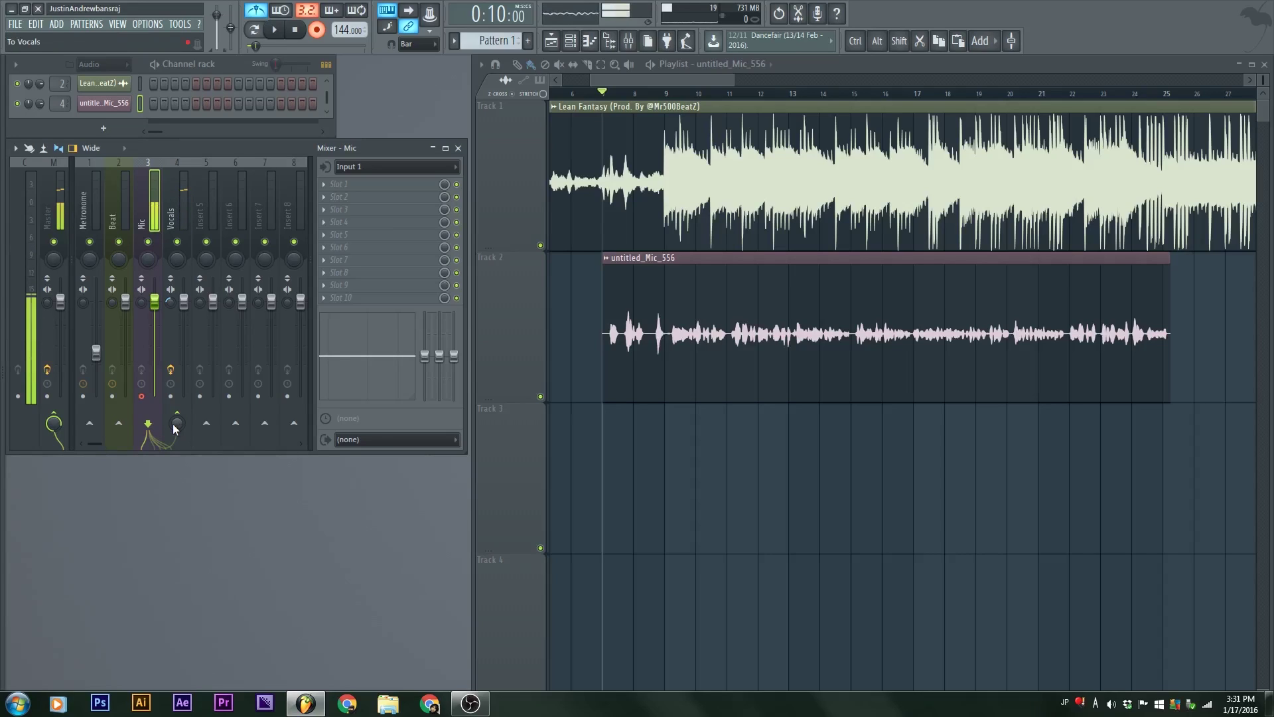
click(168, 190)
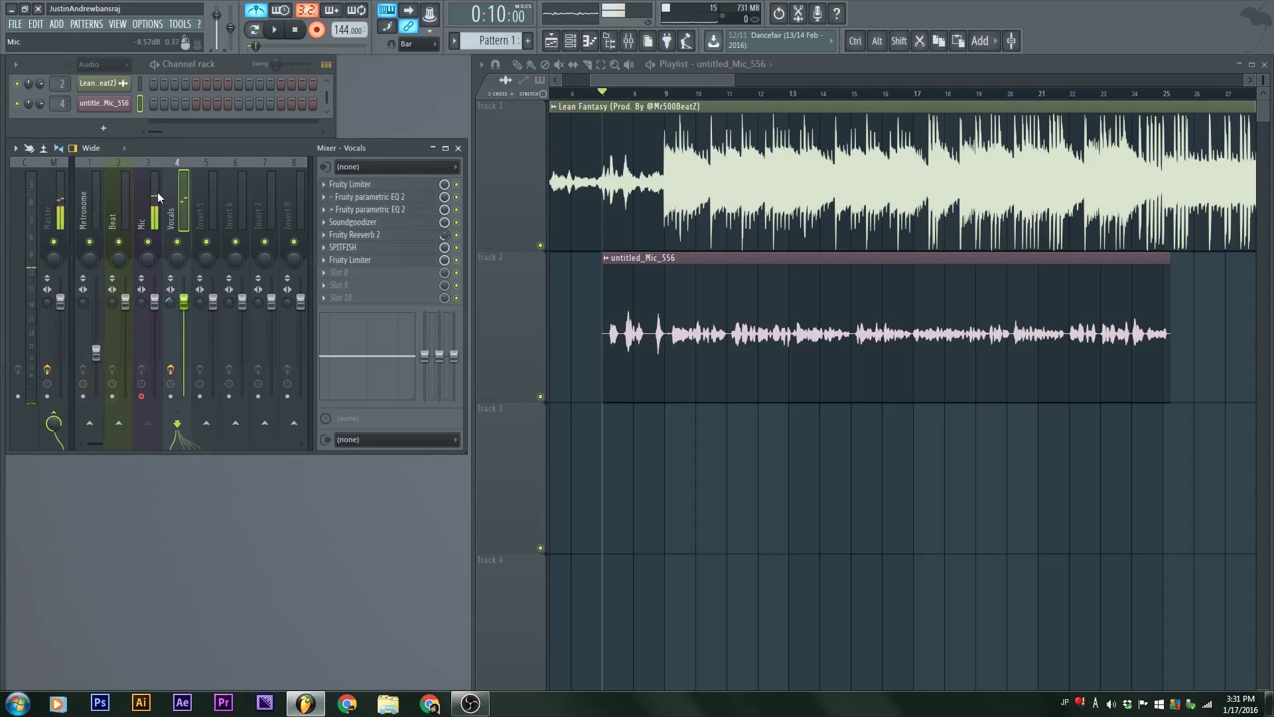
click(158, 193)
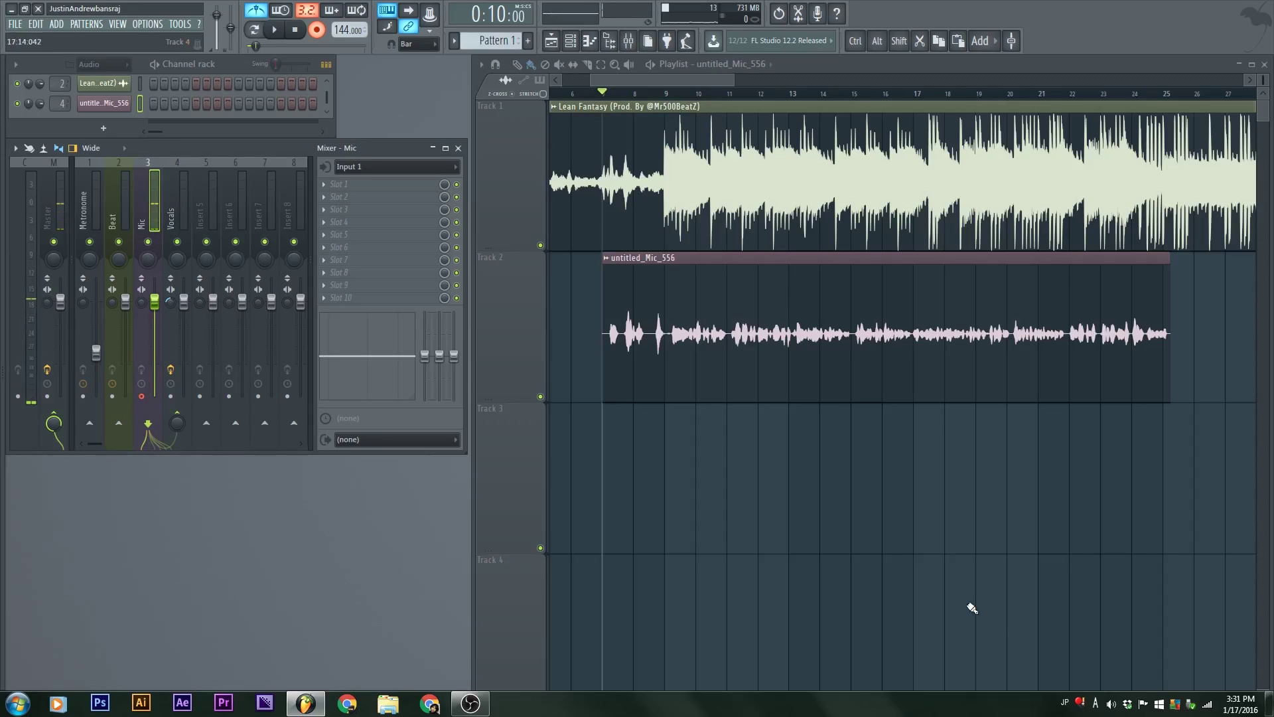
Step: Disarm recording, select the Beat insert, and play the beat with the vocal take
click(317, 29)
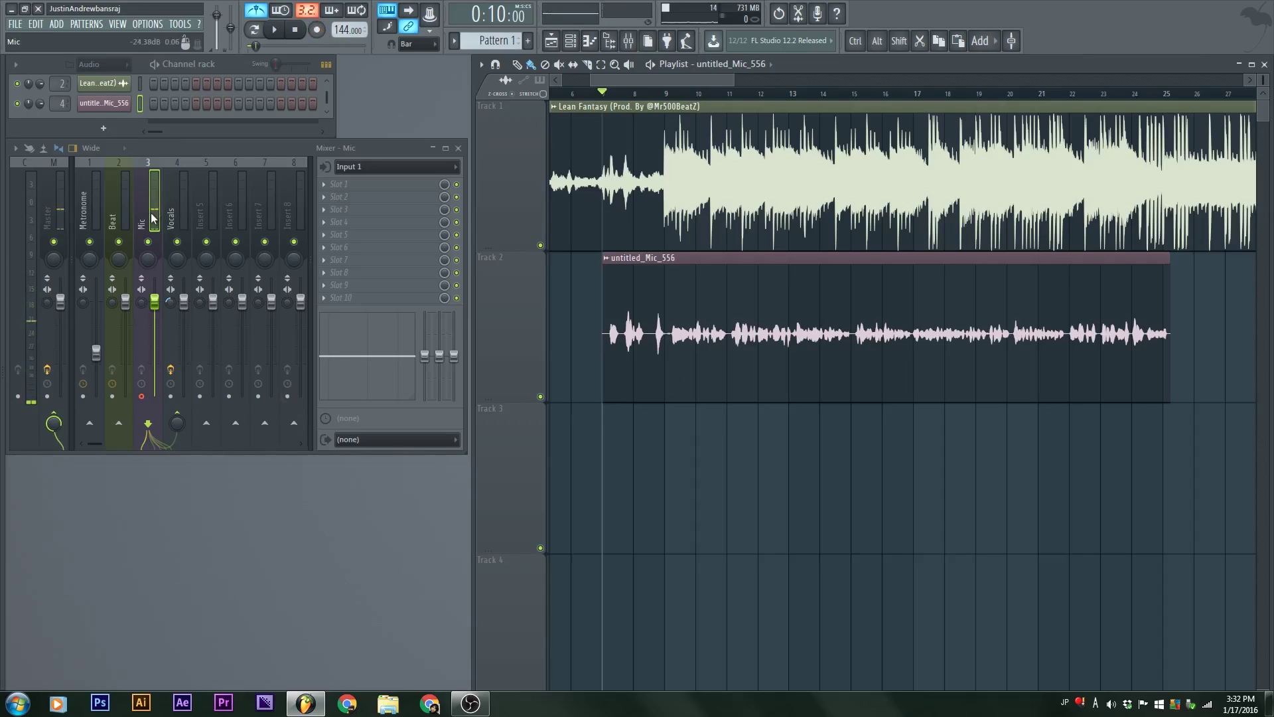
click(120, 210)
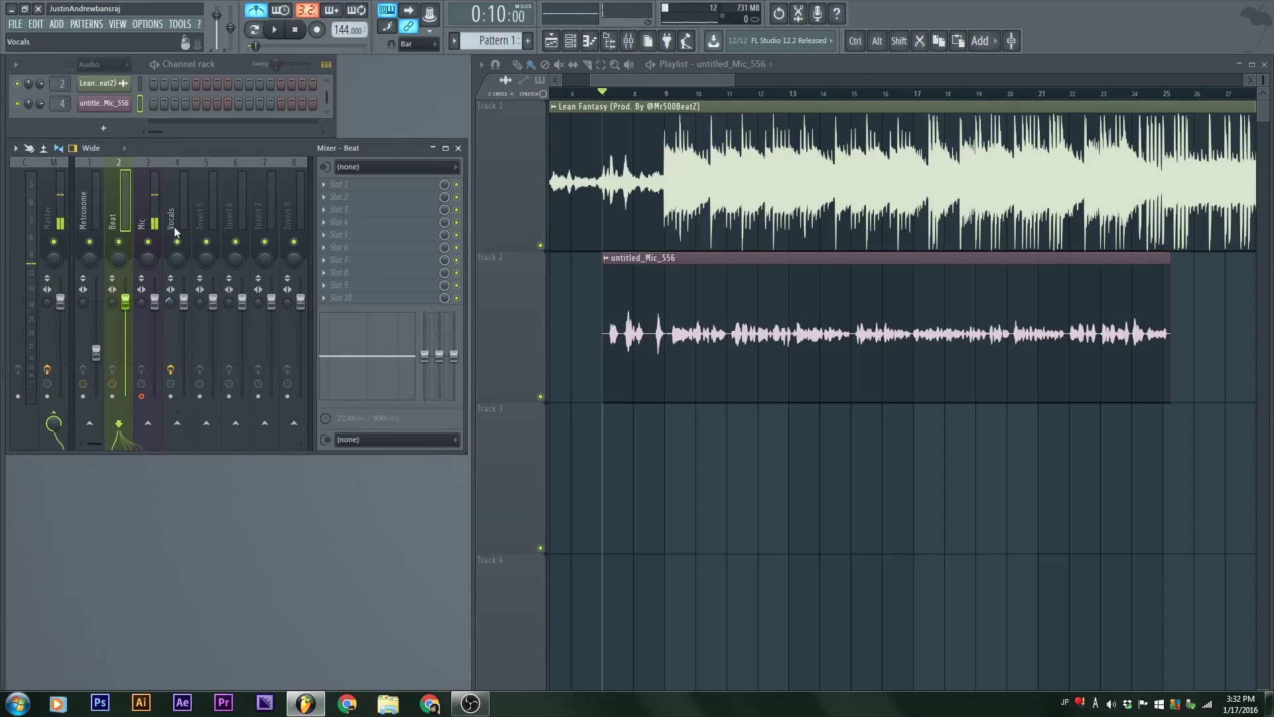
key(space)
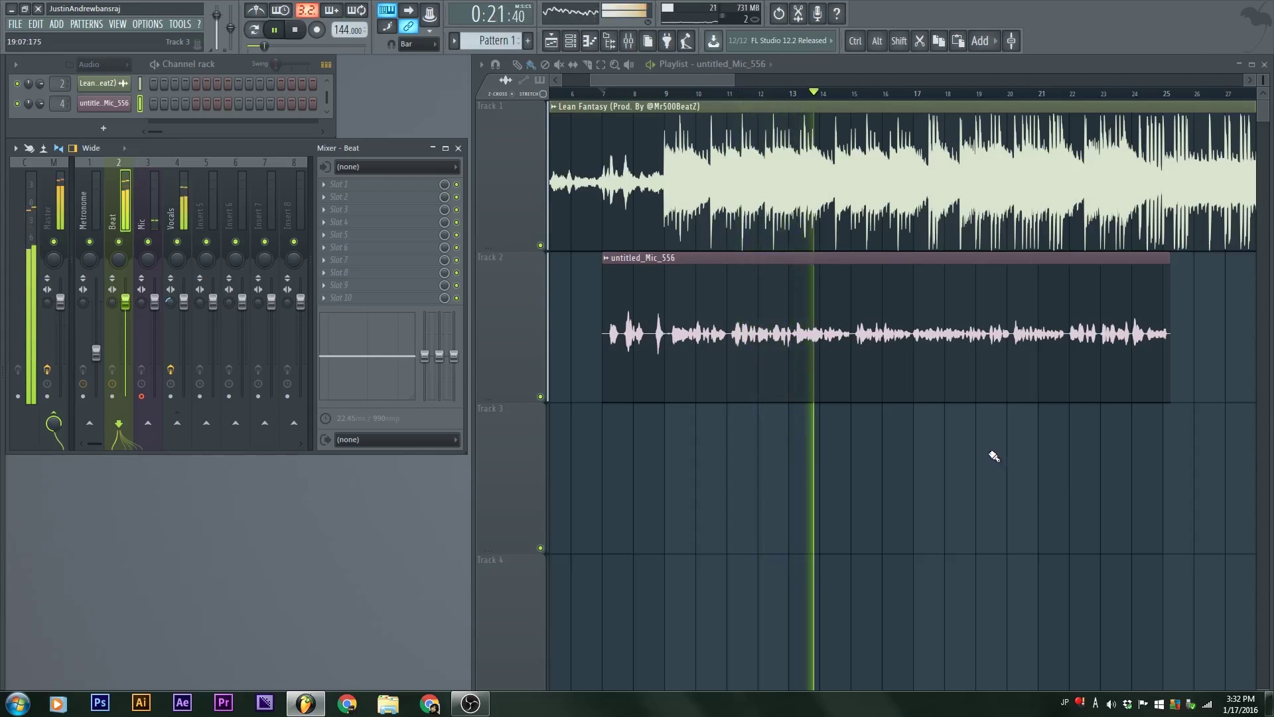
key(space)
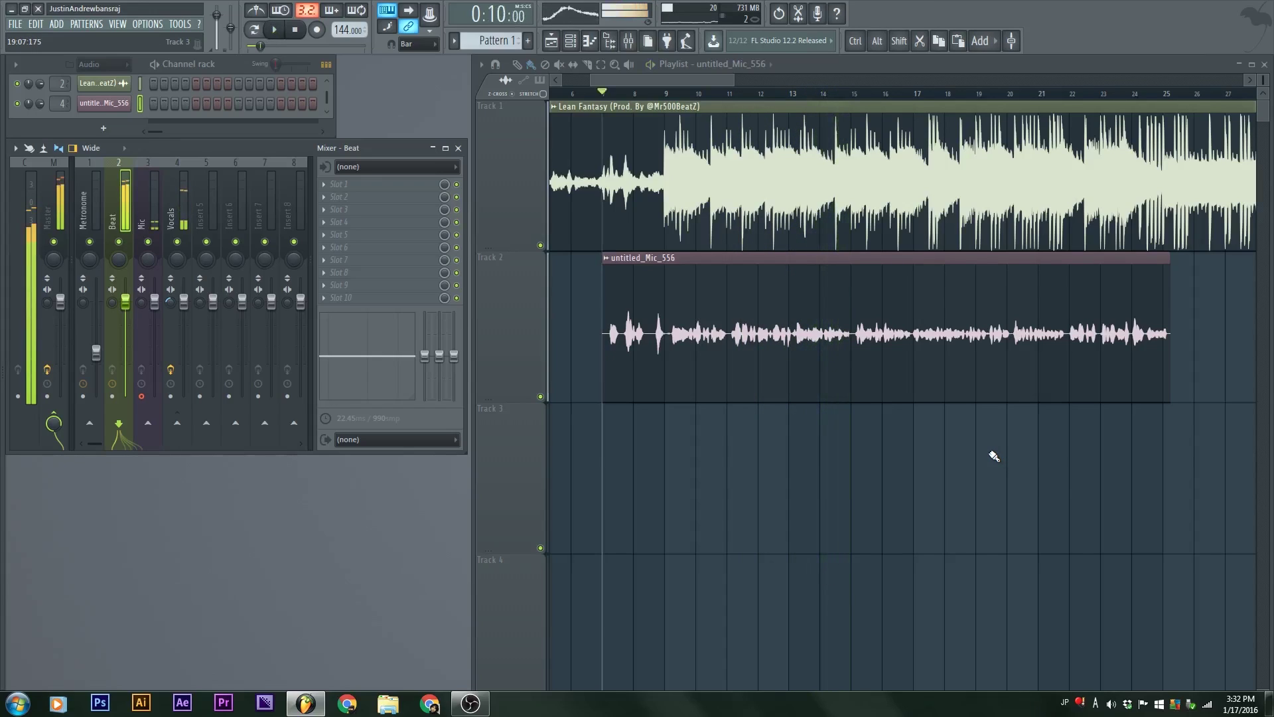
Step: Play the song from around bar 15 to the end, then reset the position to bar 7
click(849, 93)
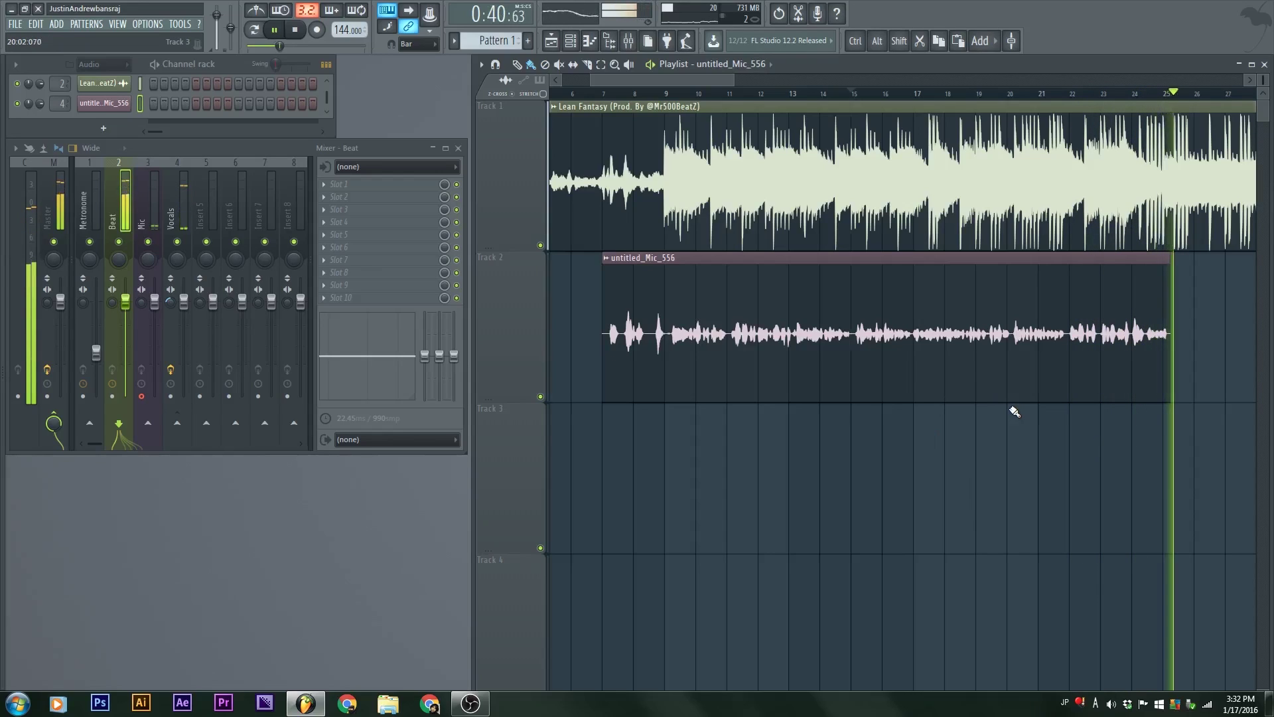
key(space)
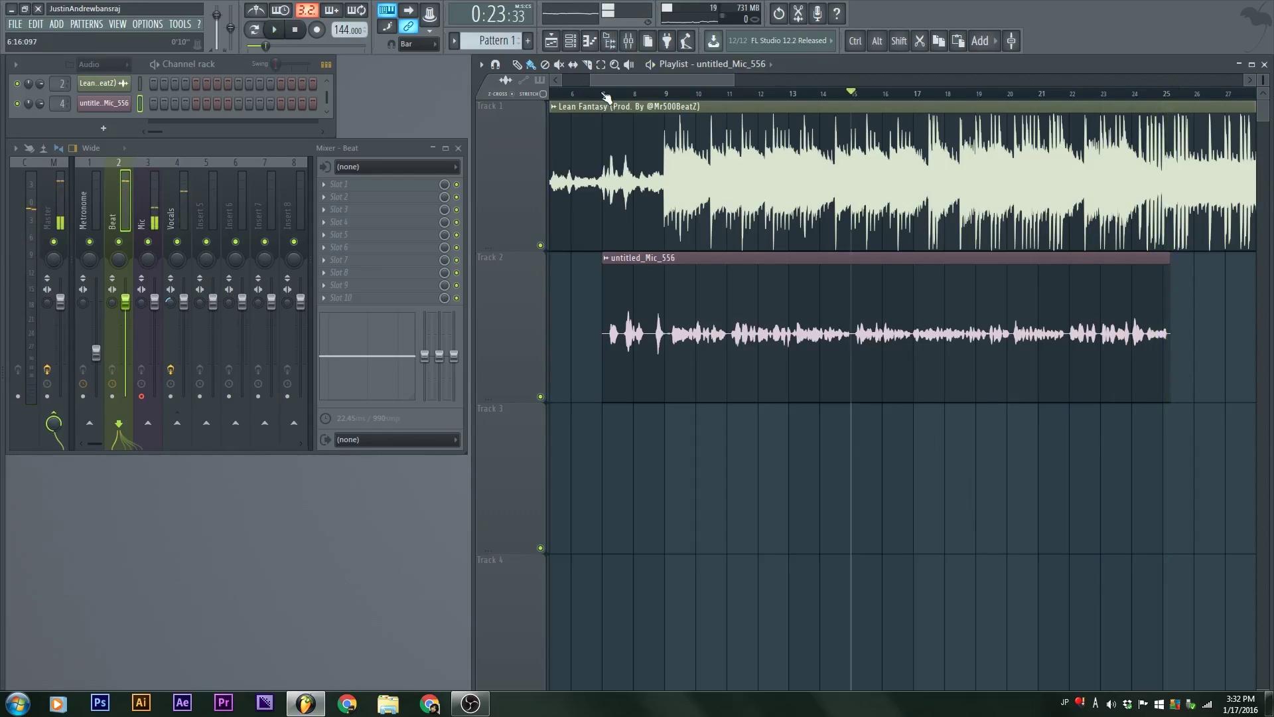
click(606, 97)
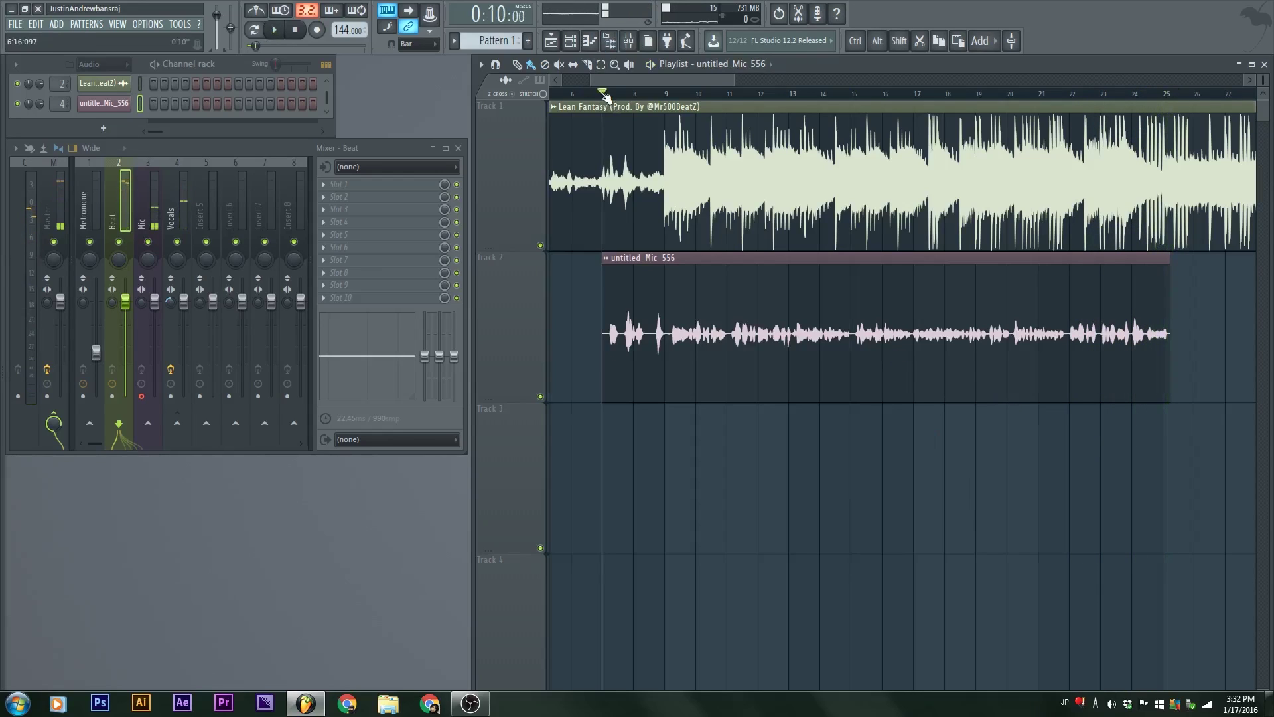
Step: Pull the Beat insert's volume fader down slightly so it sits under the vocal take
scroll(601, 78, right, 5)
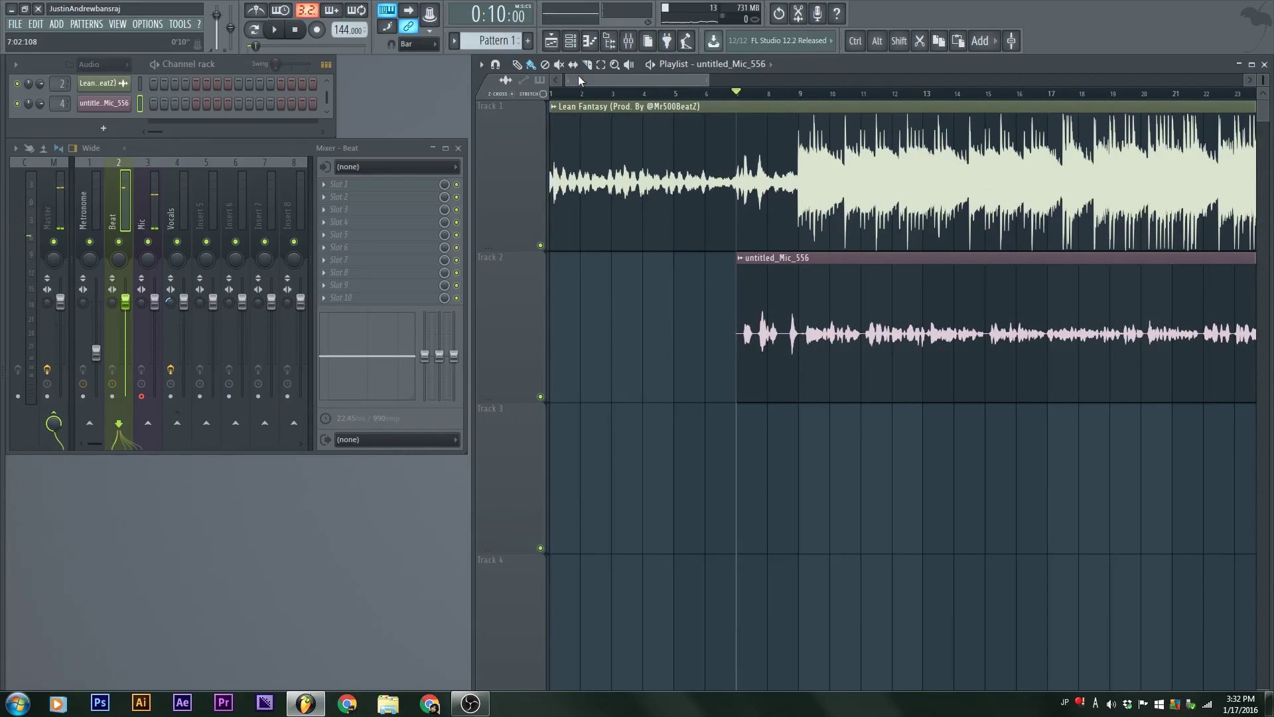
scroll(591, 79, left, 6)
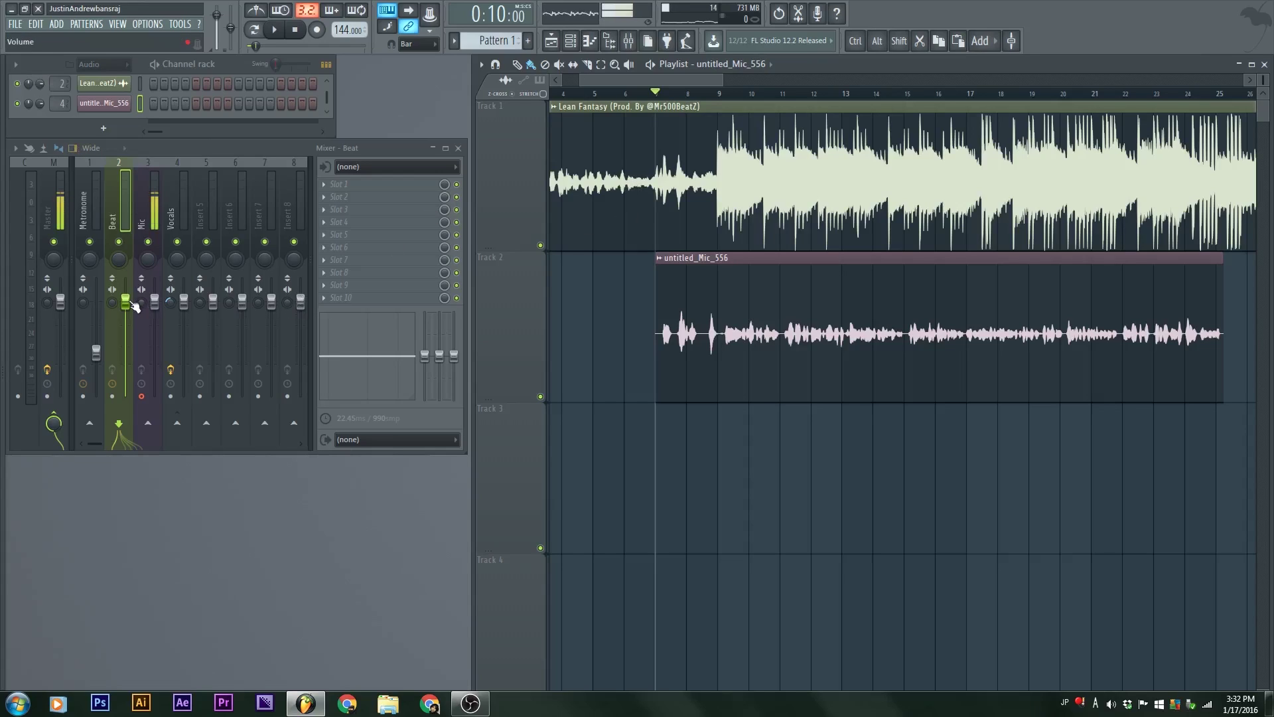
drag(131, 304, 125, 339)
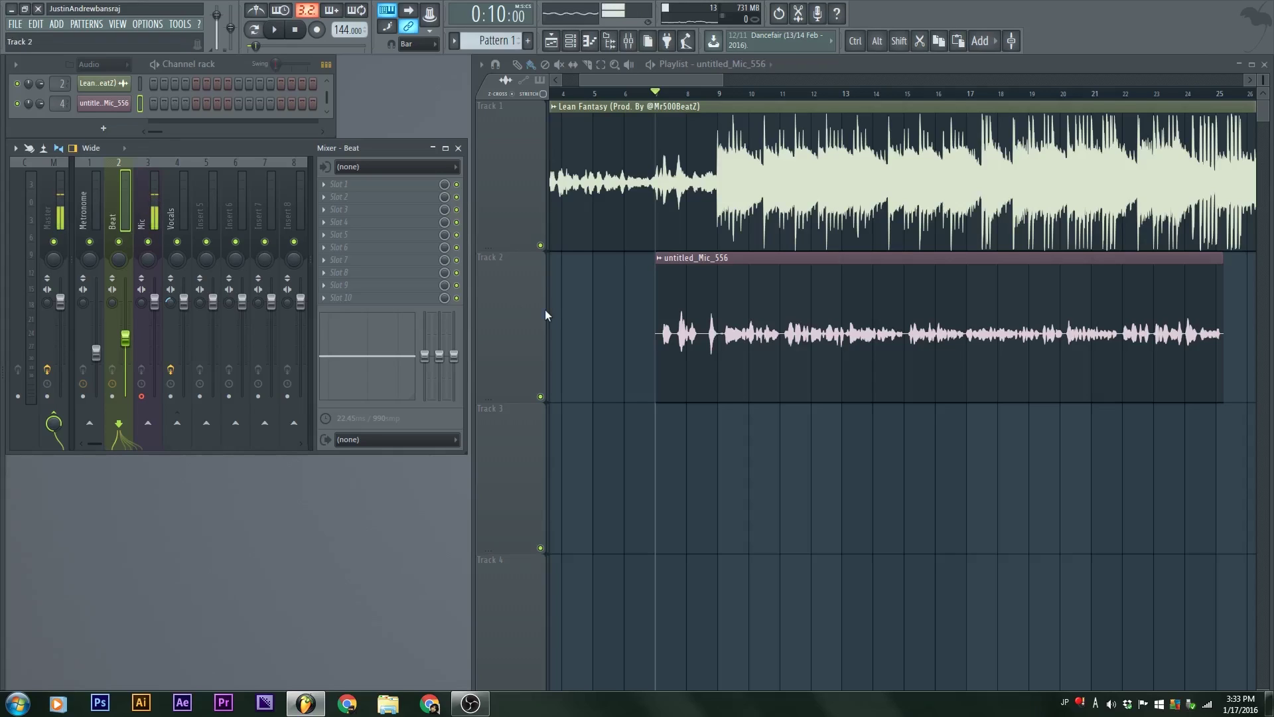
Step: Solo Track 2 and audition the vocal through the Vocals insert's Fruity Limiter
right_click(542, 399)
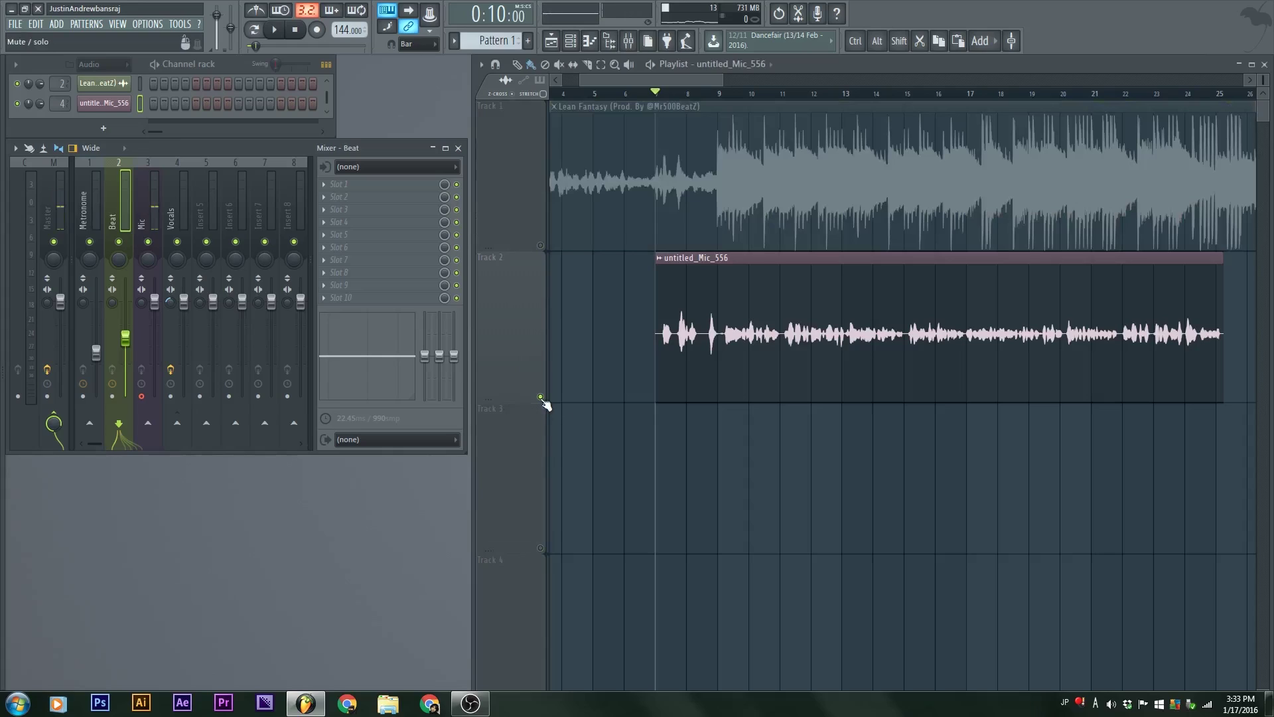
key(space)
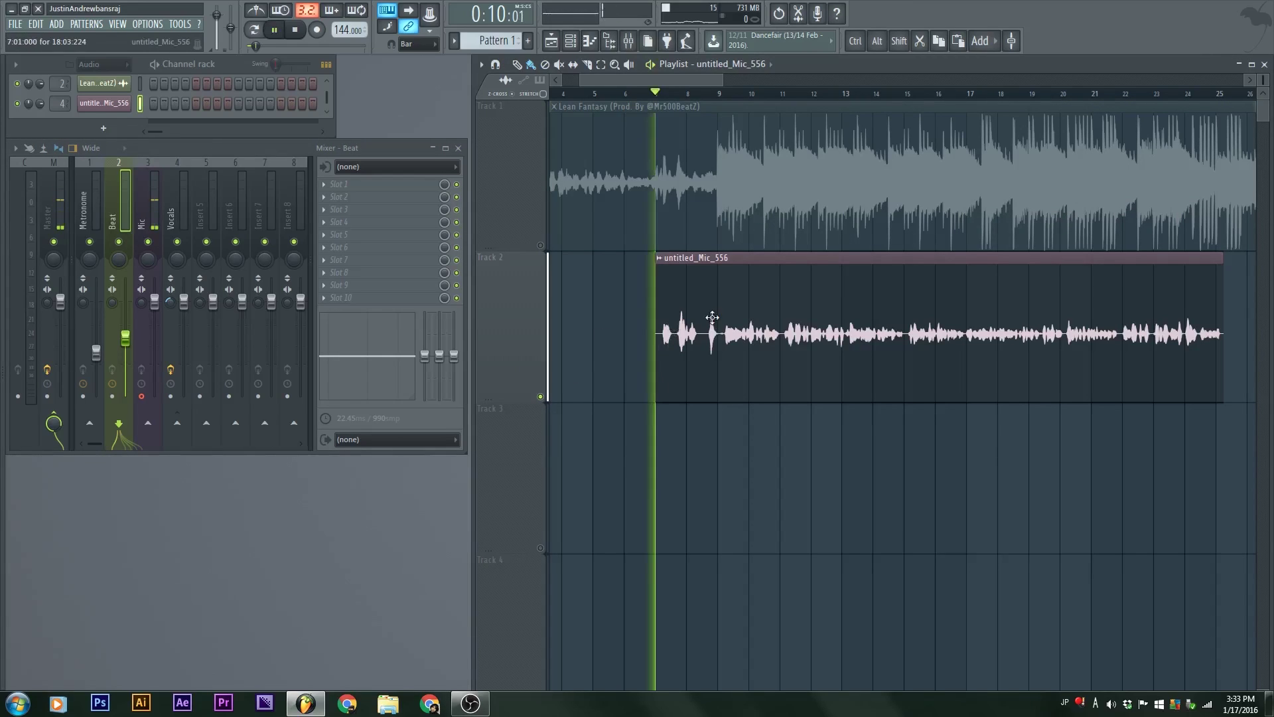
key(space)
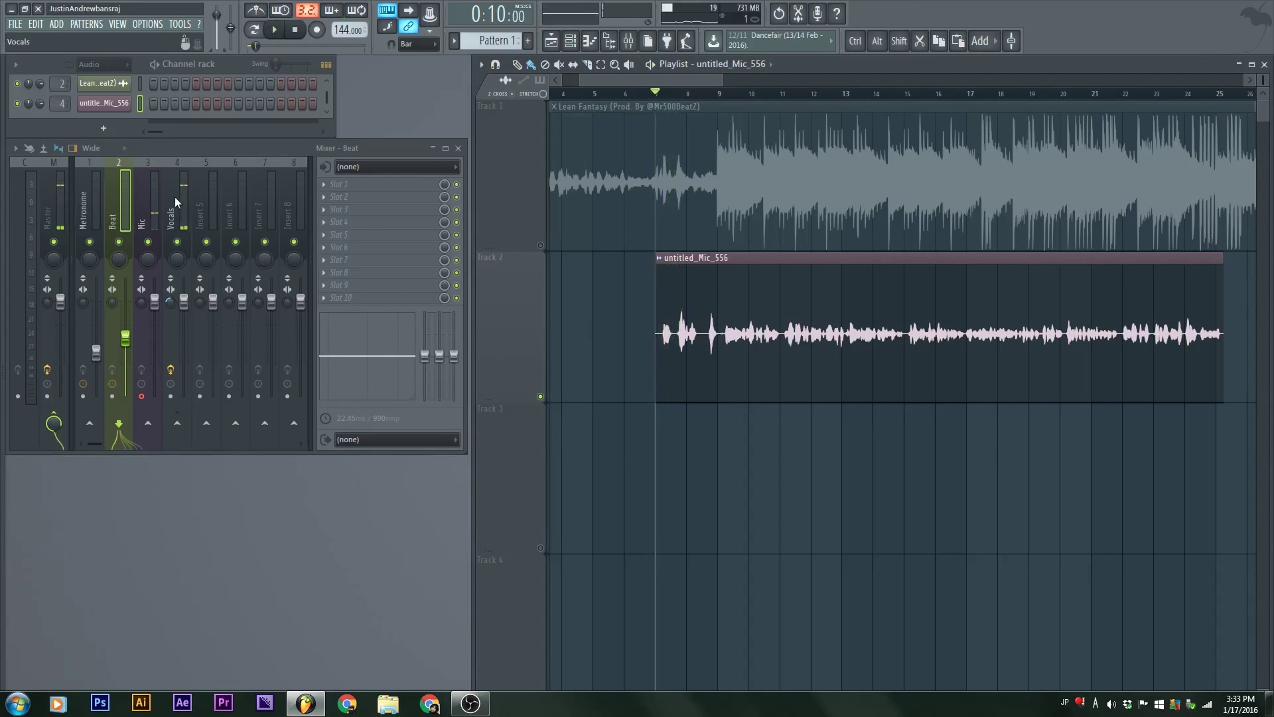
click(174, 197)
click(372, 185)
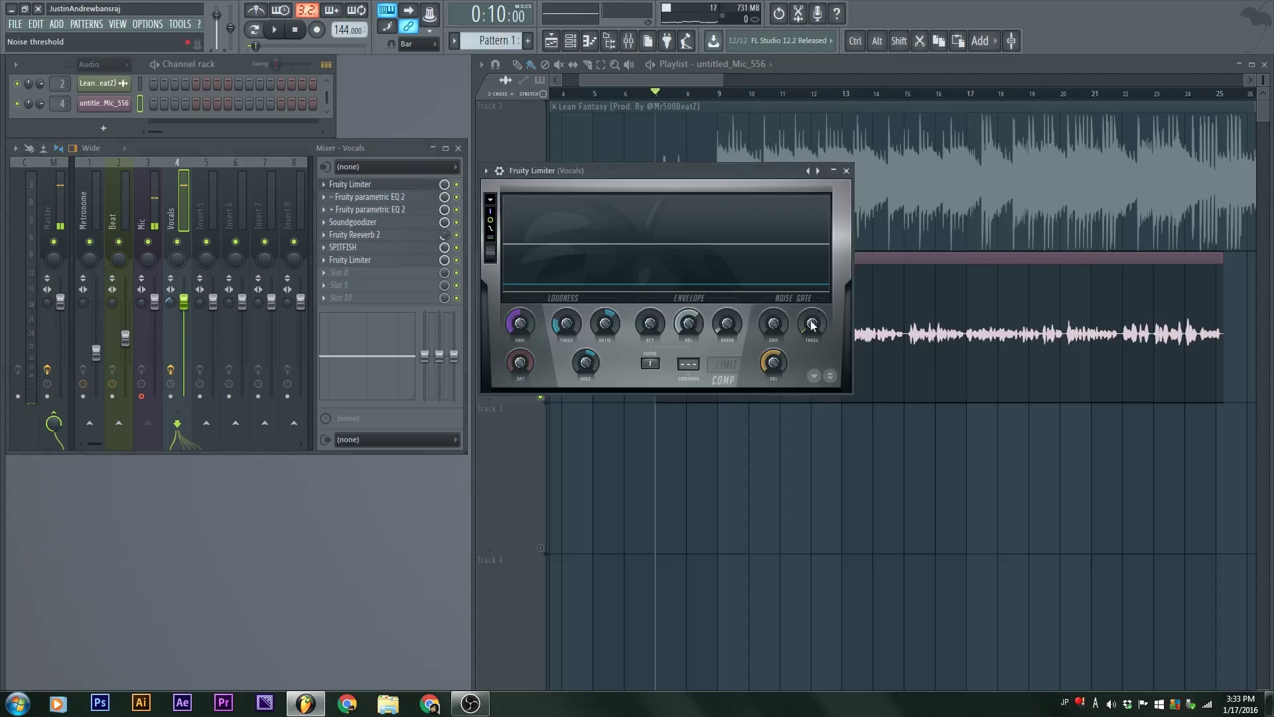
key(space)
key(space)
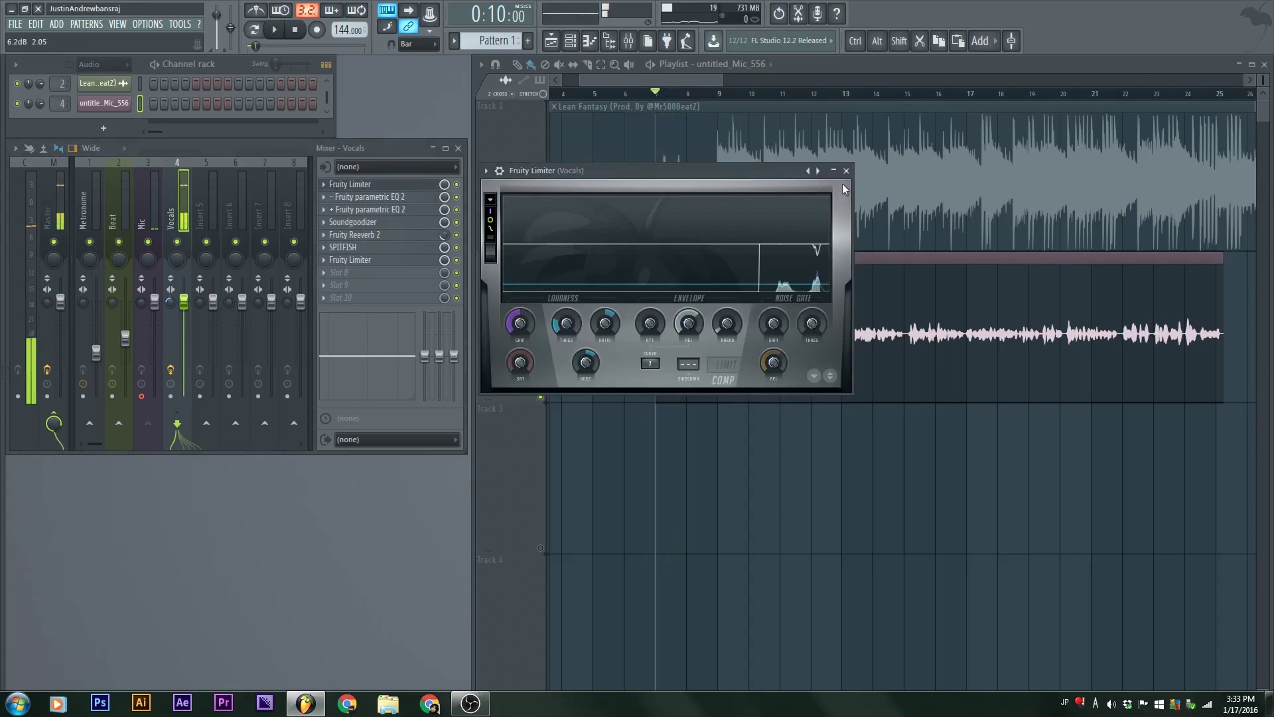
drag(766, 176, 390, 308)
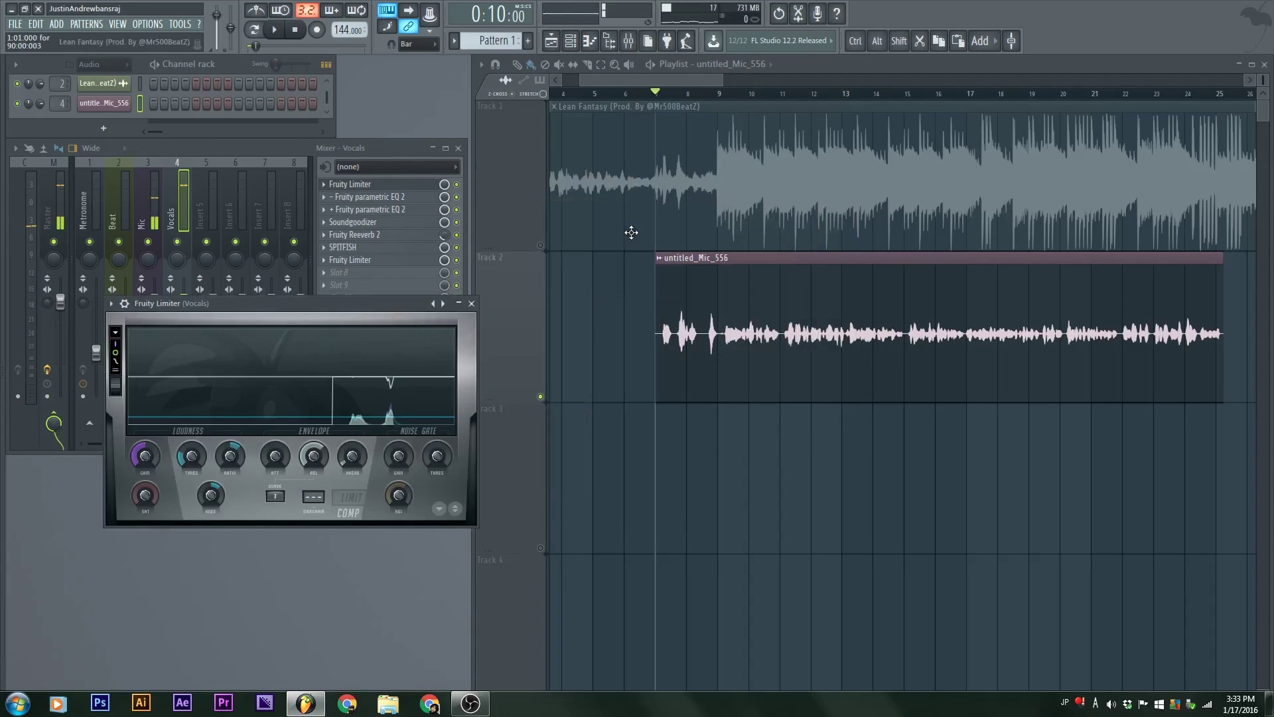
key(space)
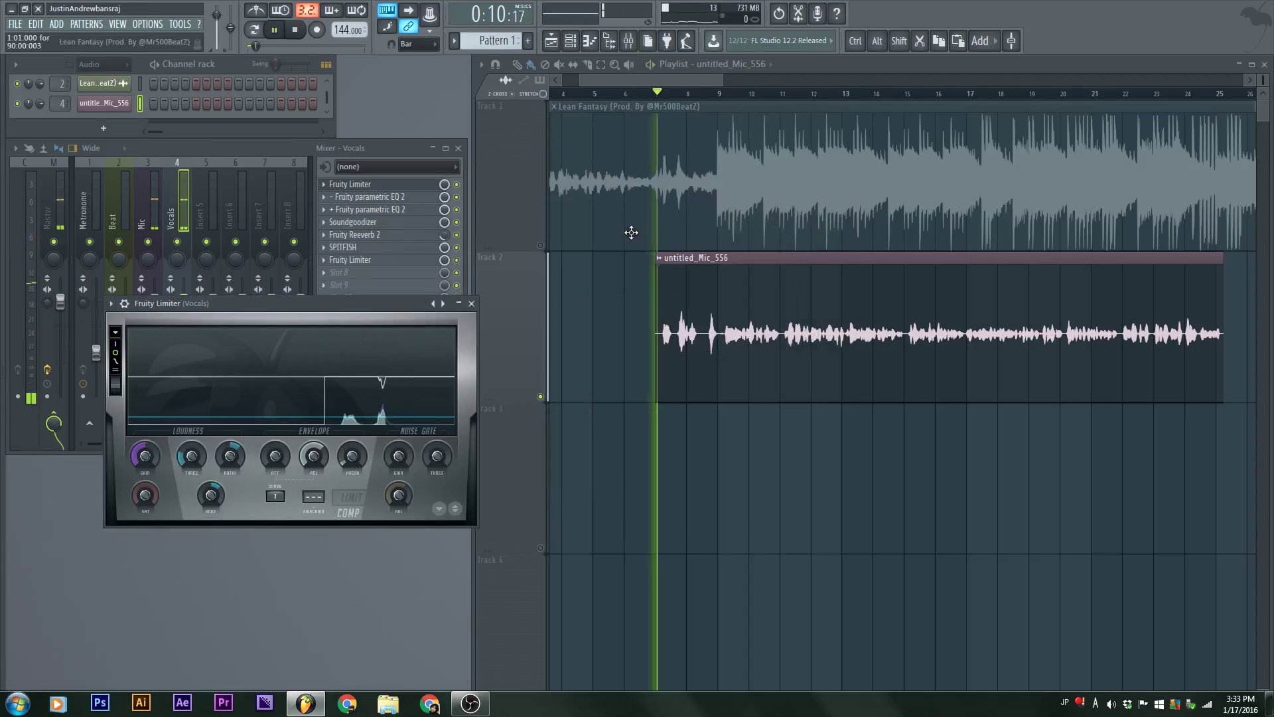
key(space)
key(space)
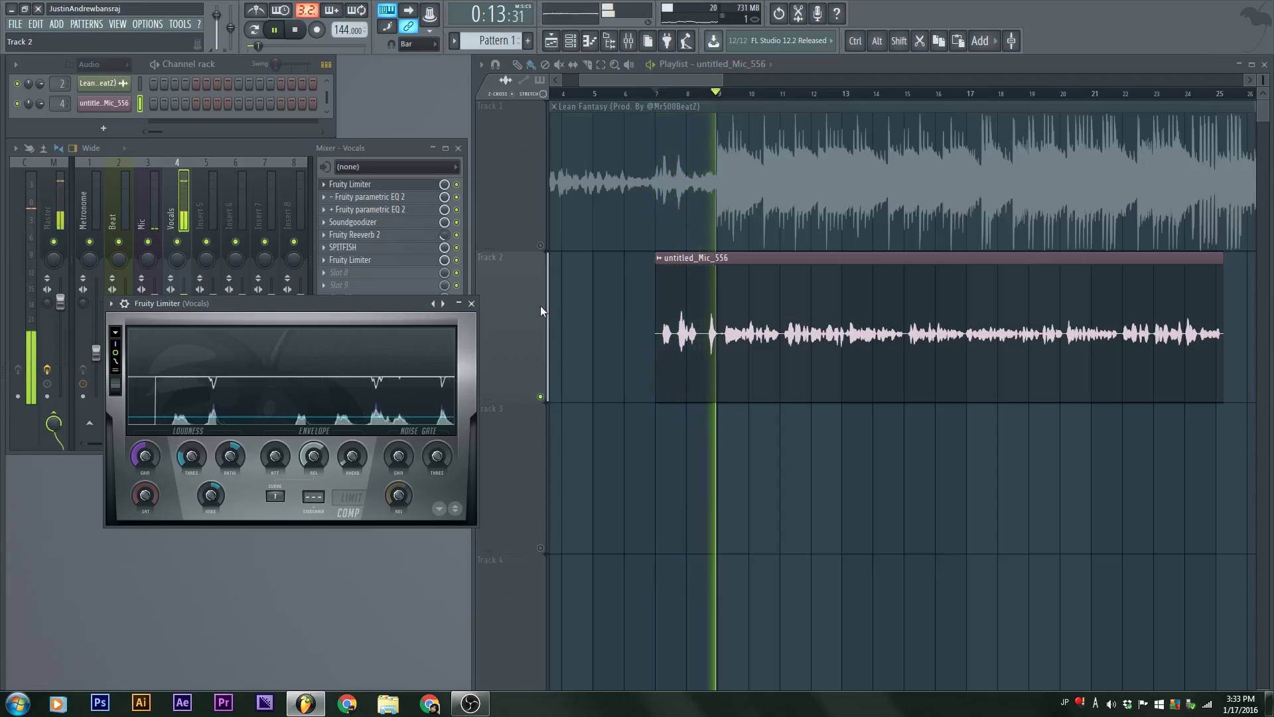
key(space)
click(471, 303)
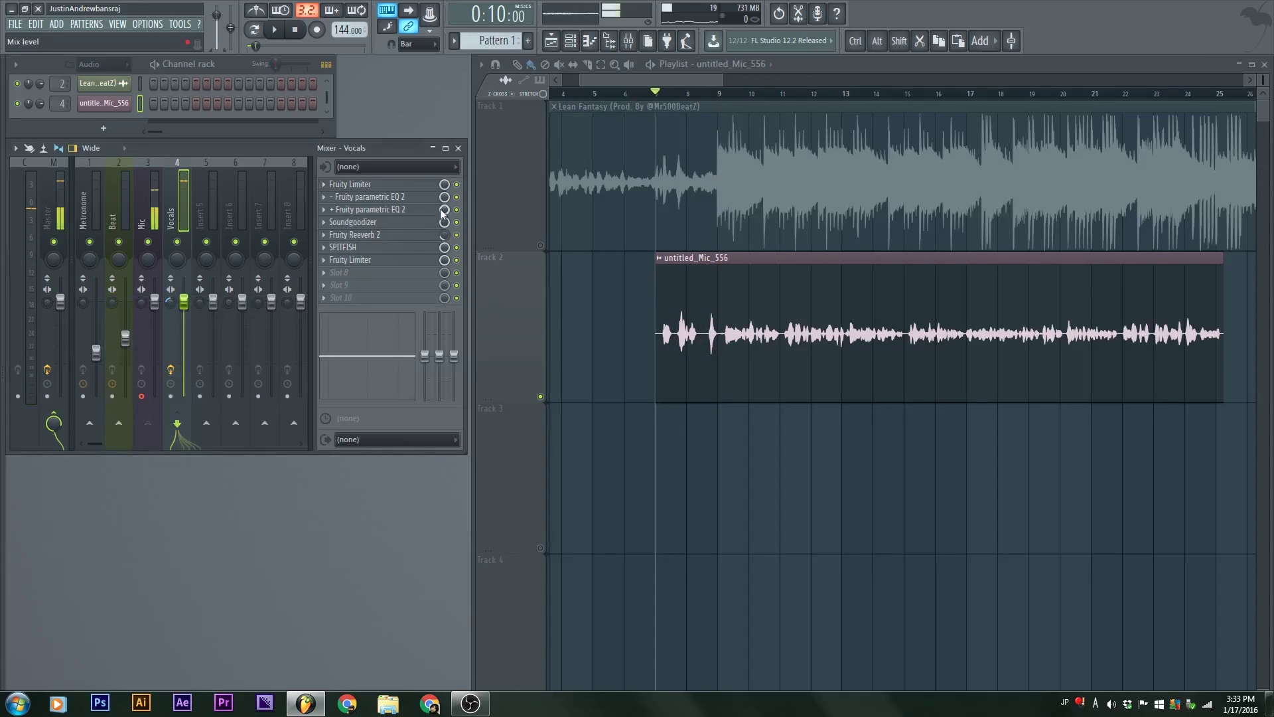
Step: Lower the limiter's Noise Gate threshold to about -31.3 dB, then solo the beat track
click(350, 184)
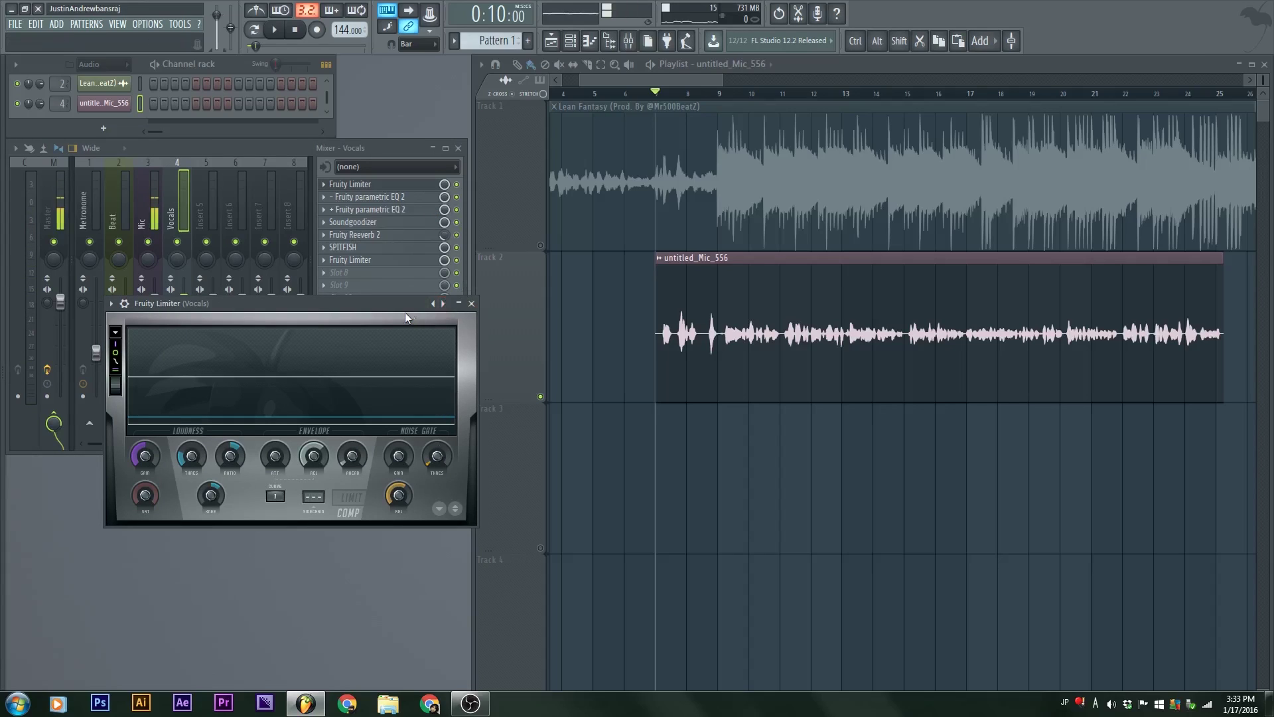
drag(406, 317, 454, 260)
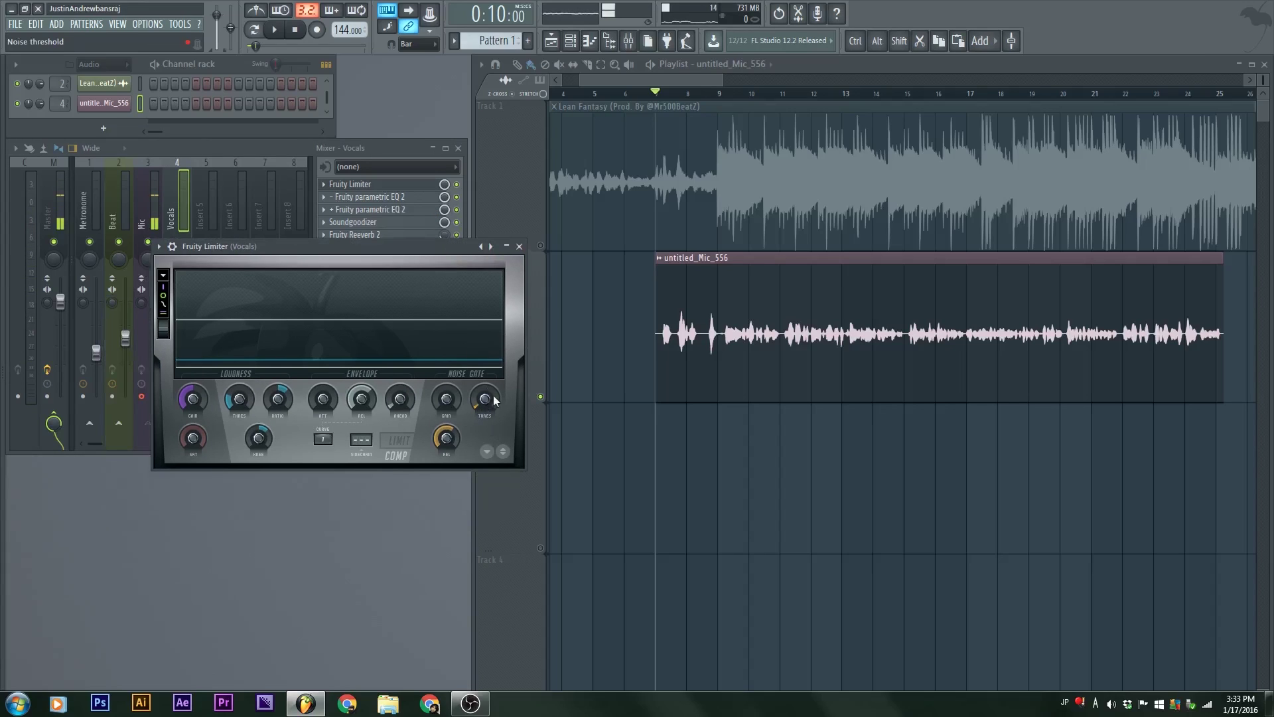
key(space)
drag(486, 398, 485, 425)
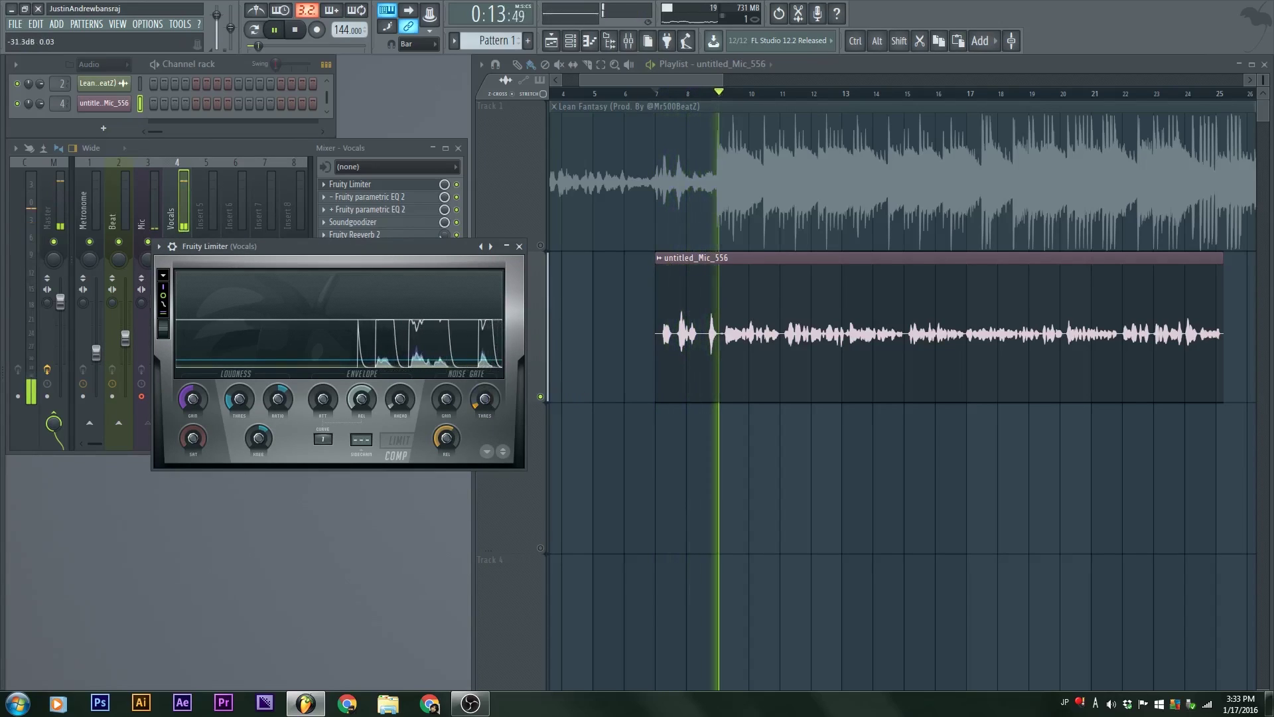
click(519, 246)
key(space)
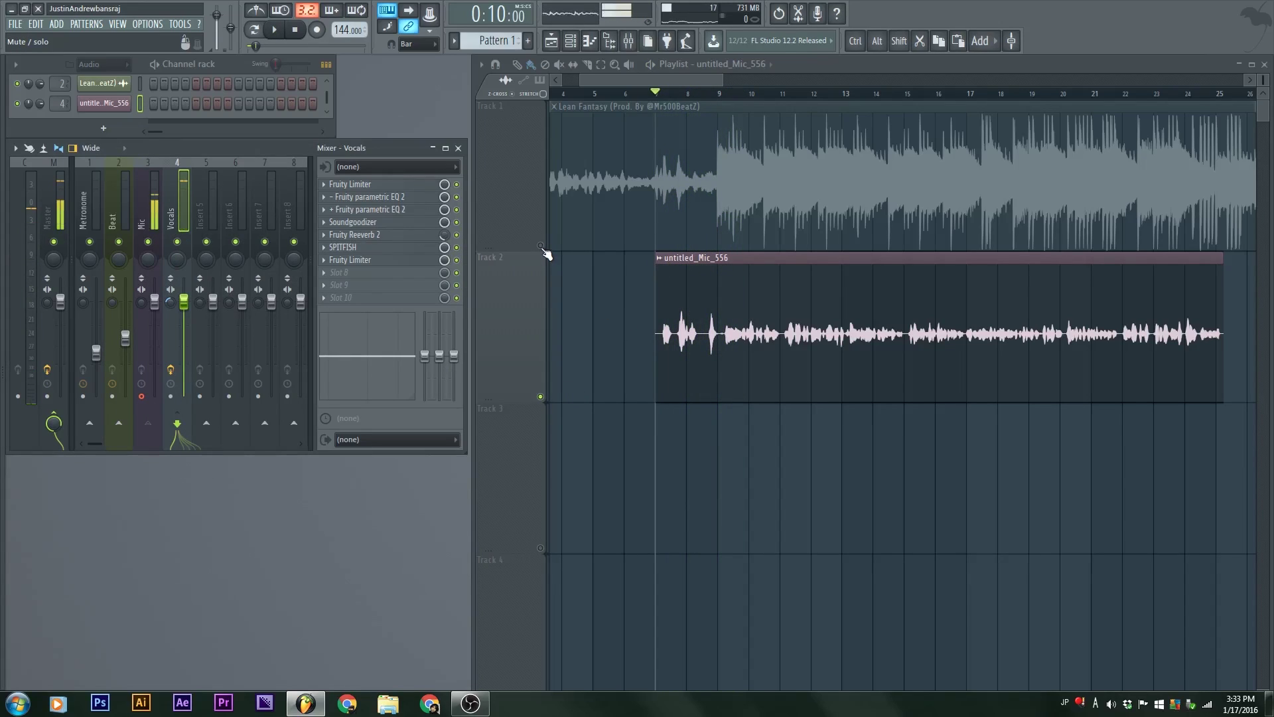
right_click(541, 246)
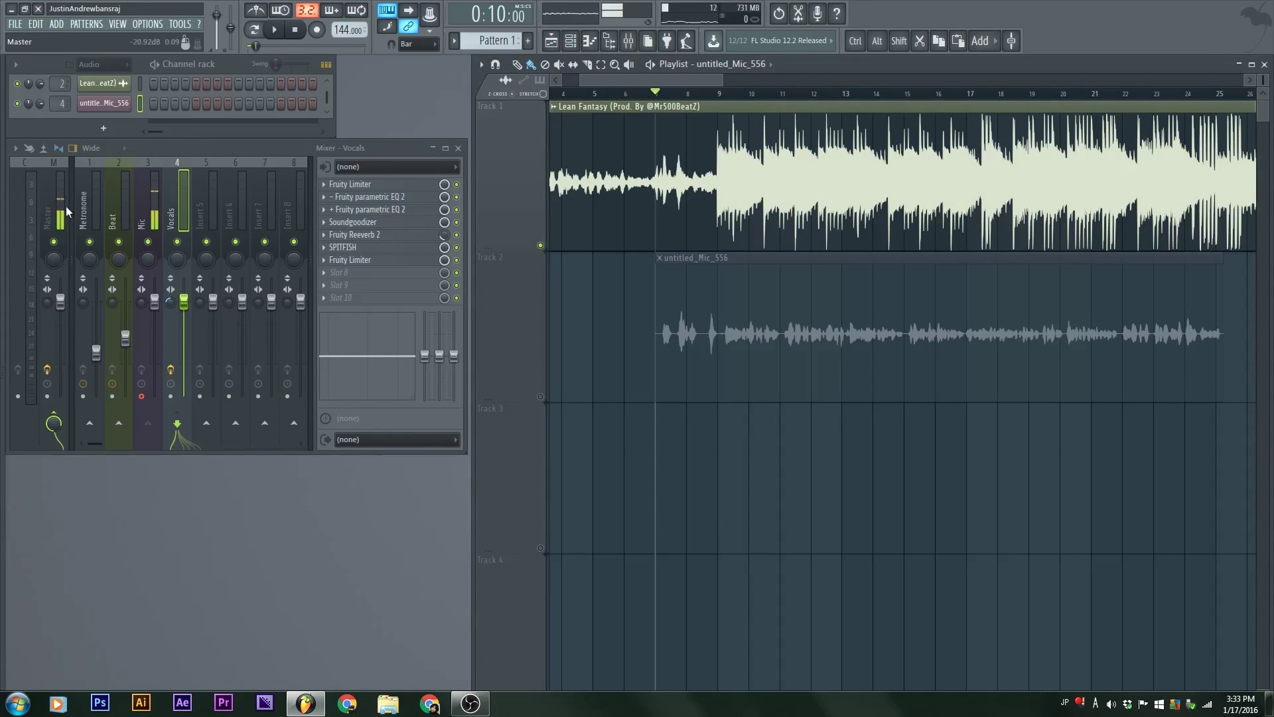
Step: Select the Beat and Metronome inserts and unmute Track 2's untitled_Mic_556 vocal clip
click(109, 201)
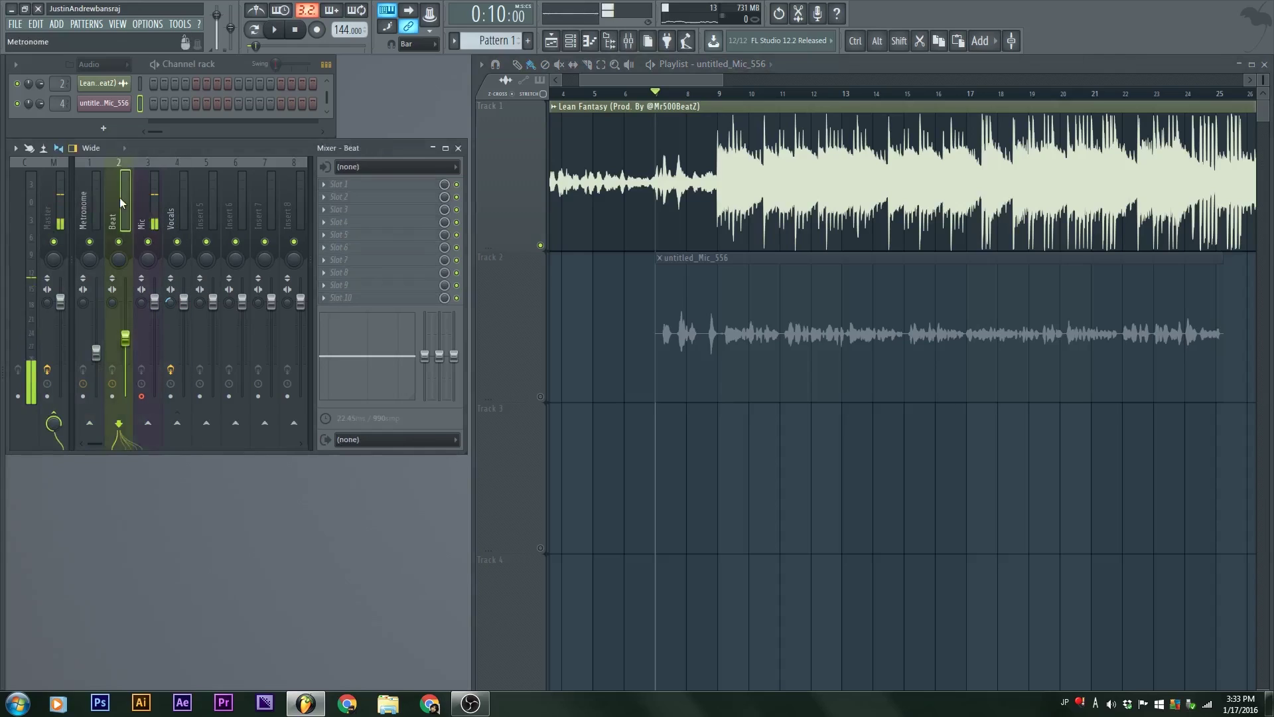
key(Left)
click(540, 397)
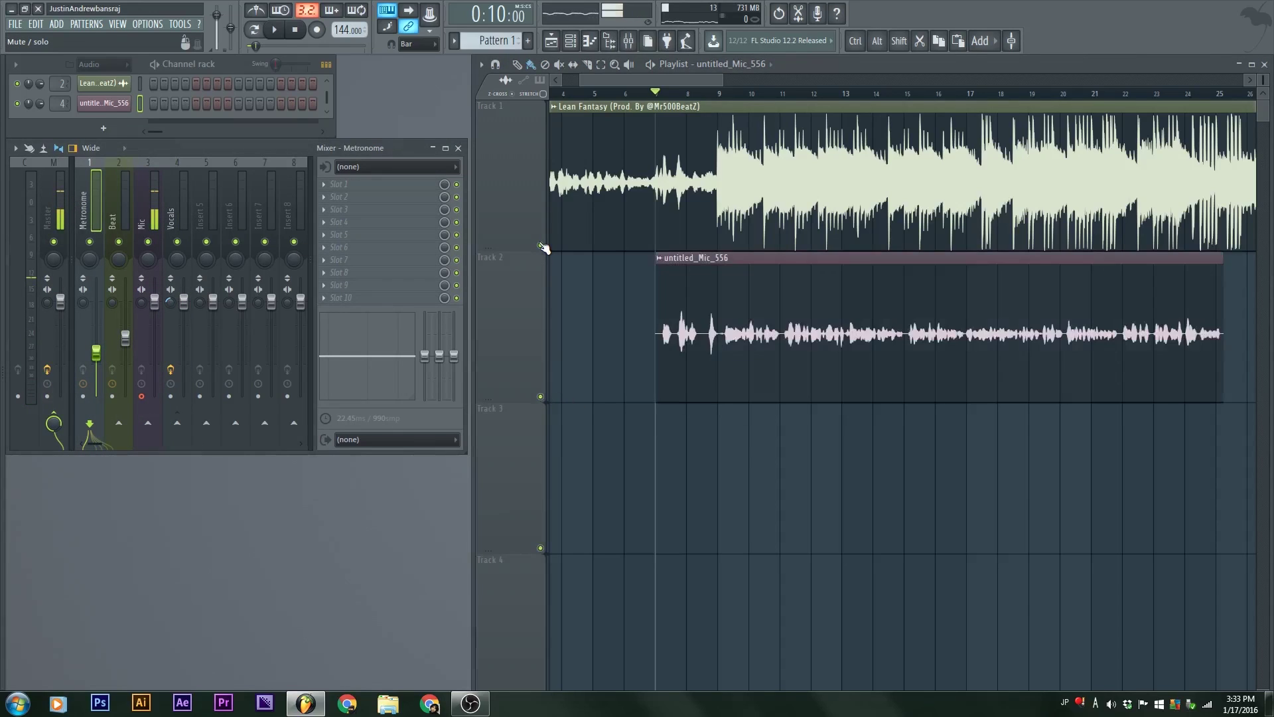
click(540, 397)
click(540, 397)
scroll(831, 392, down, 8)
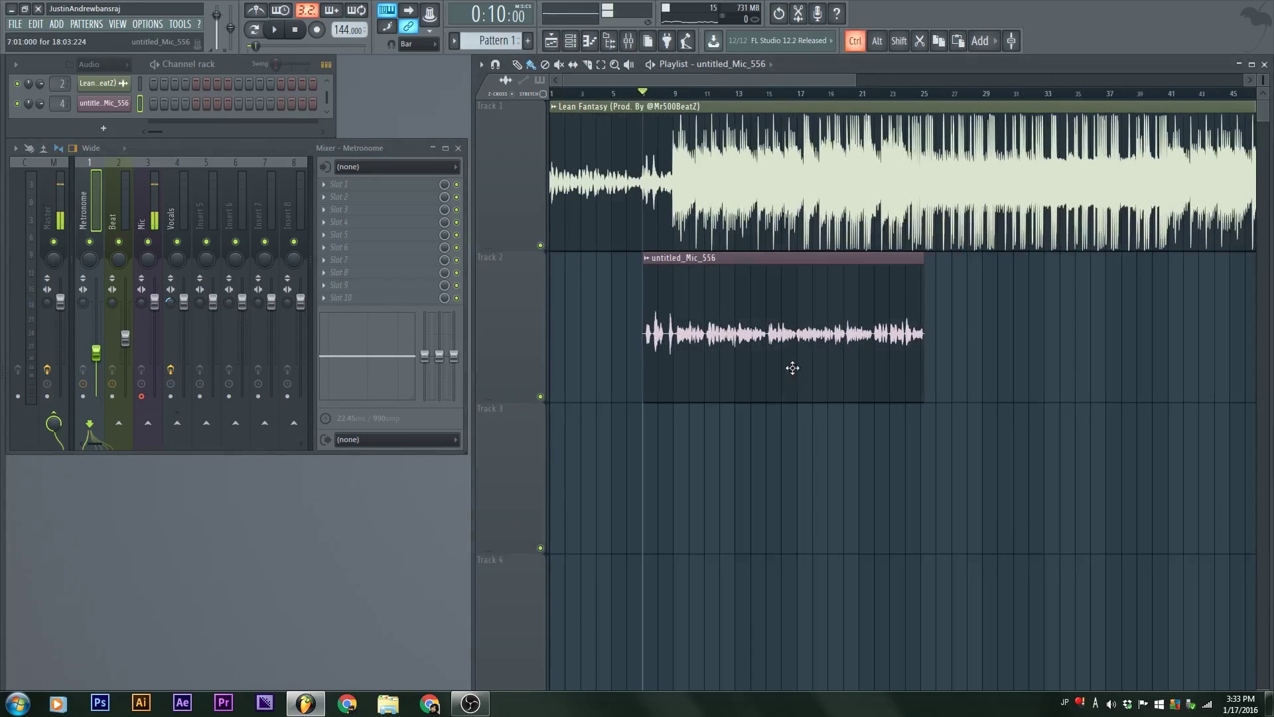
scroll(584, 342, up, 2)
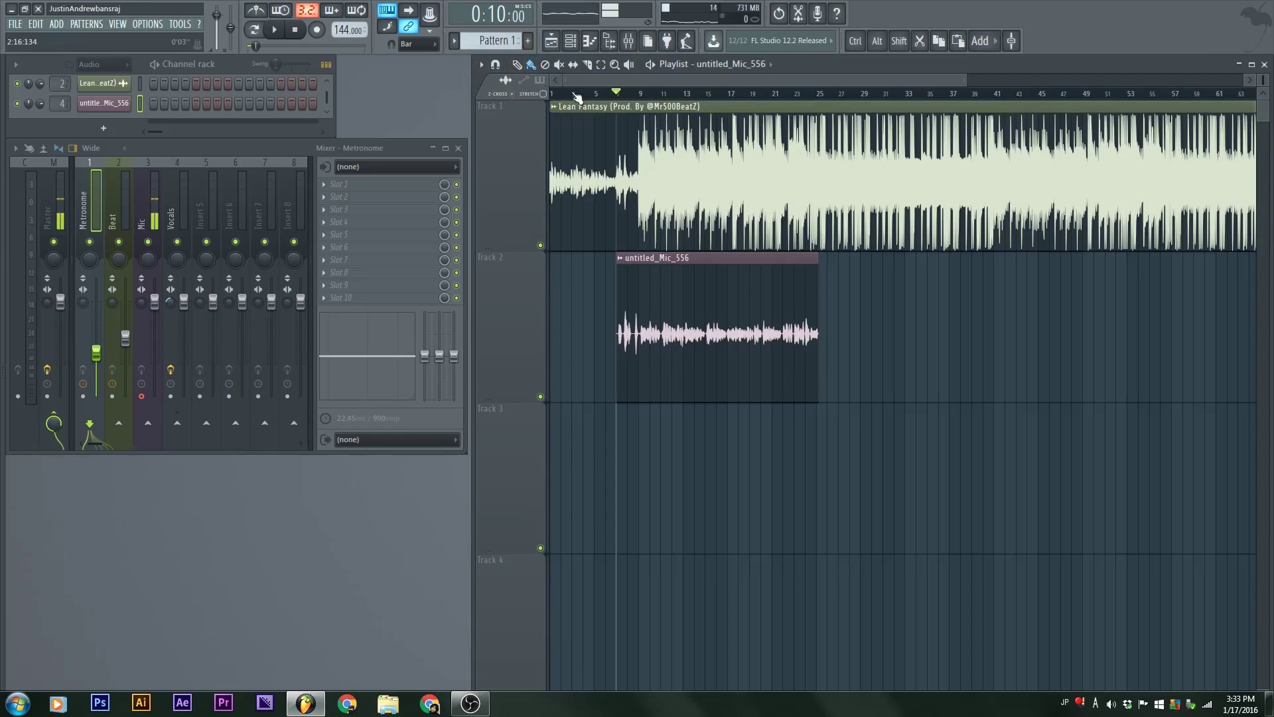
click(482, 65)
Step: Add a time marker named 'Intro' at the song start from the playlist's Time markers menu
mouse_move(529, 107)
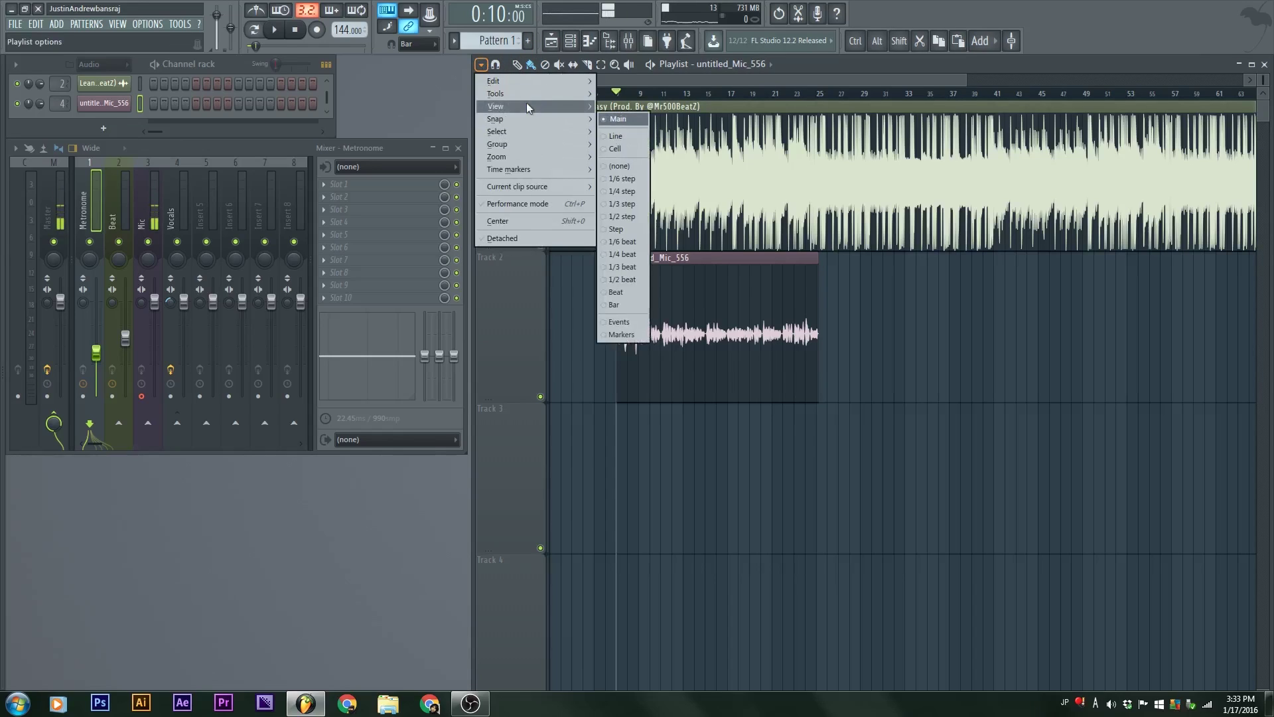
mouse_move(564, 168)
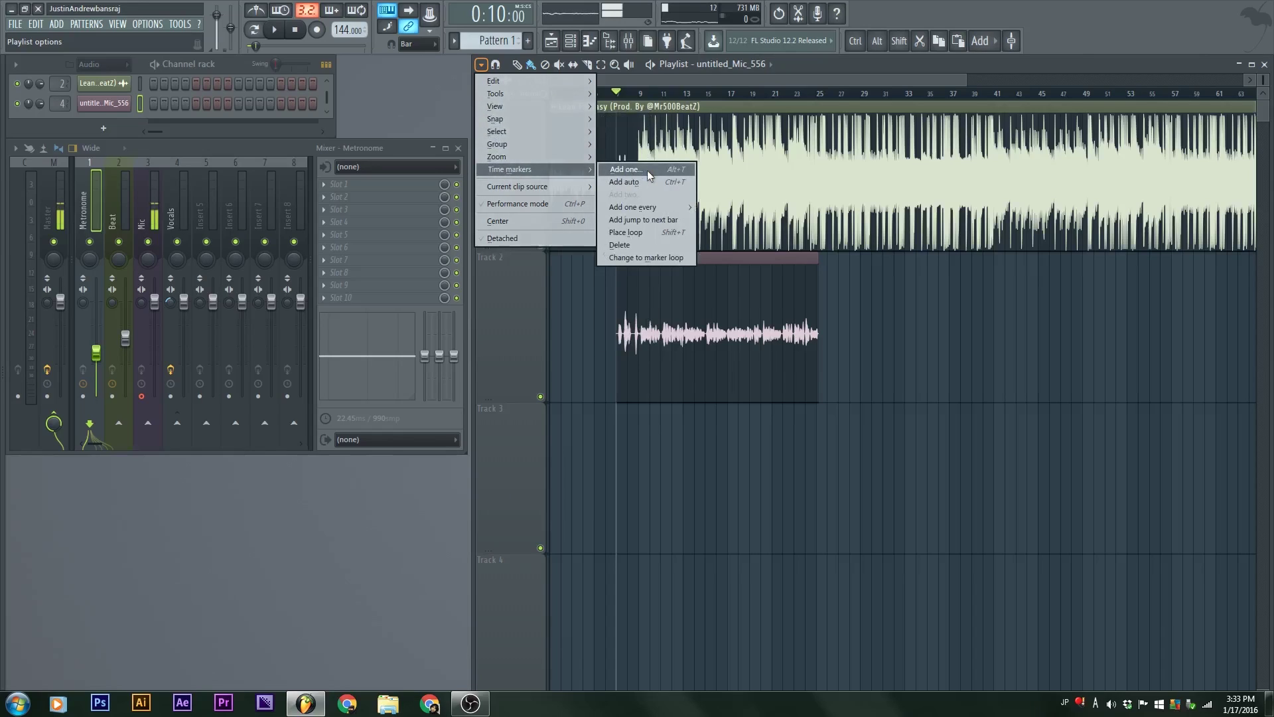
click(647, 170)
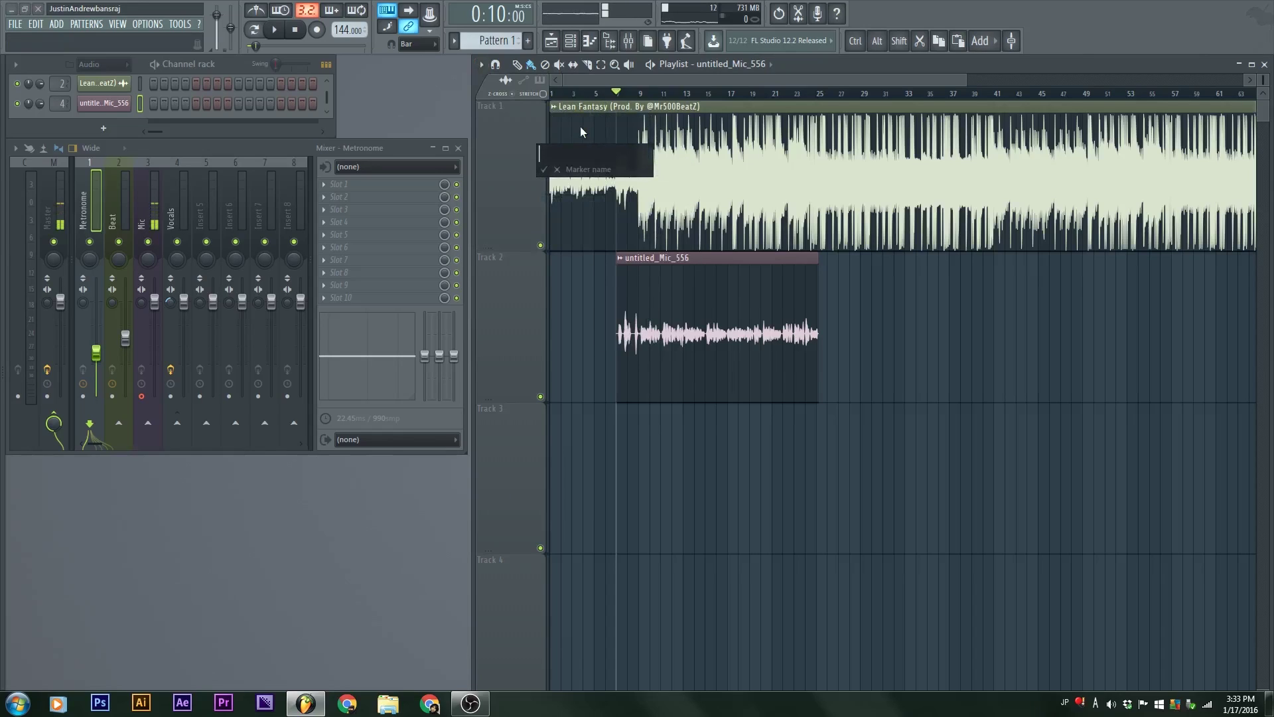
text(Intro)
key(Return)
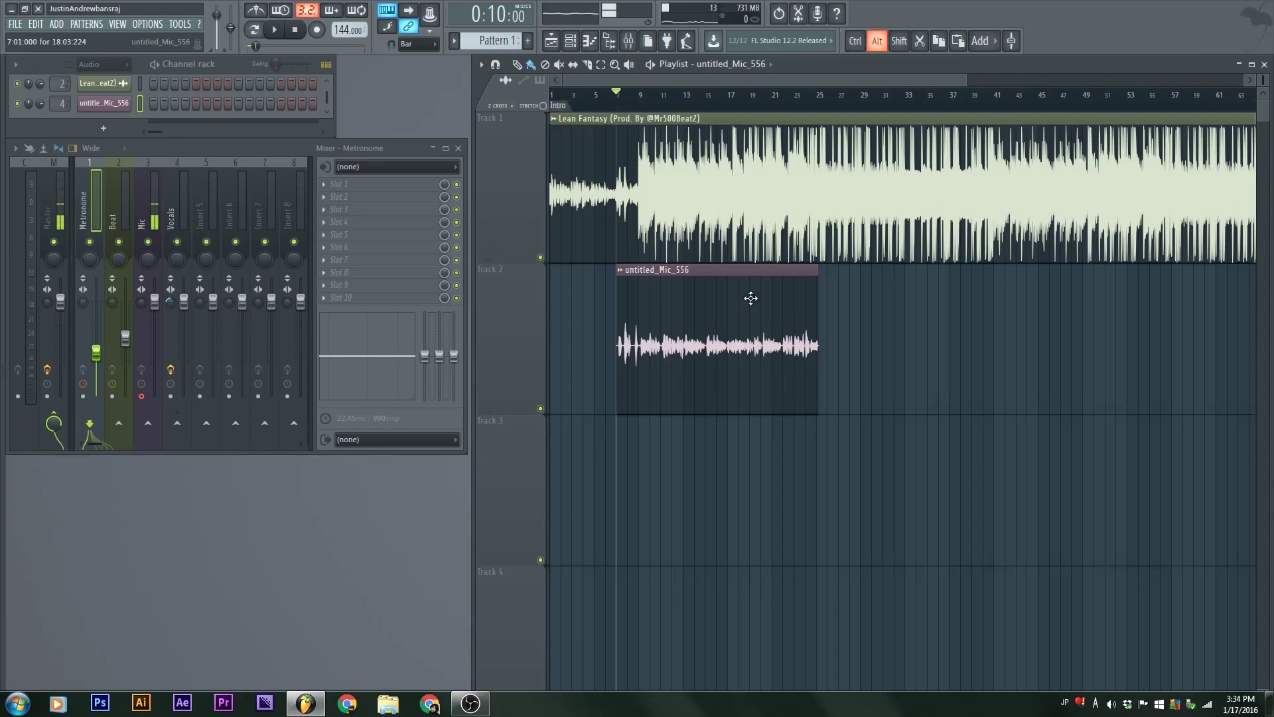
Step: Add a 'Verse' time marker at bar 7 with Alt+T
key(alt+t)
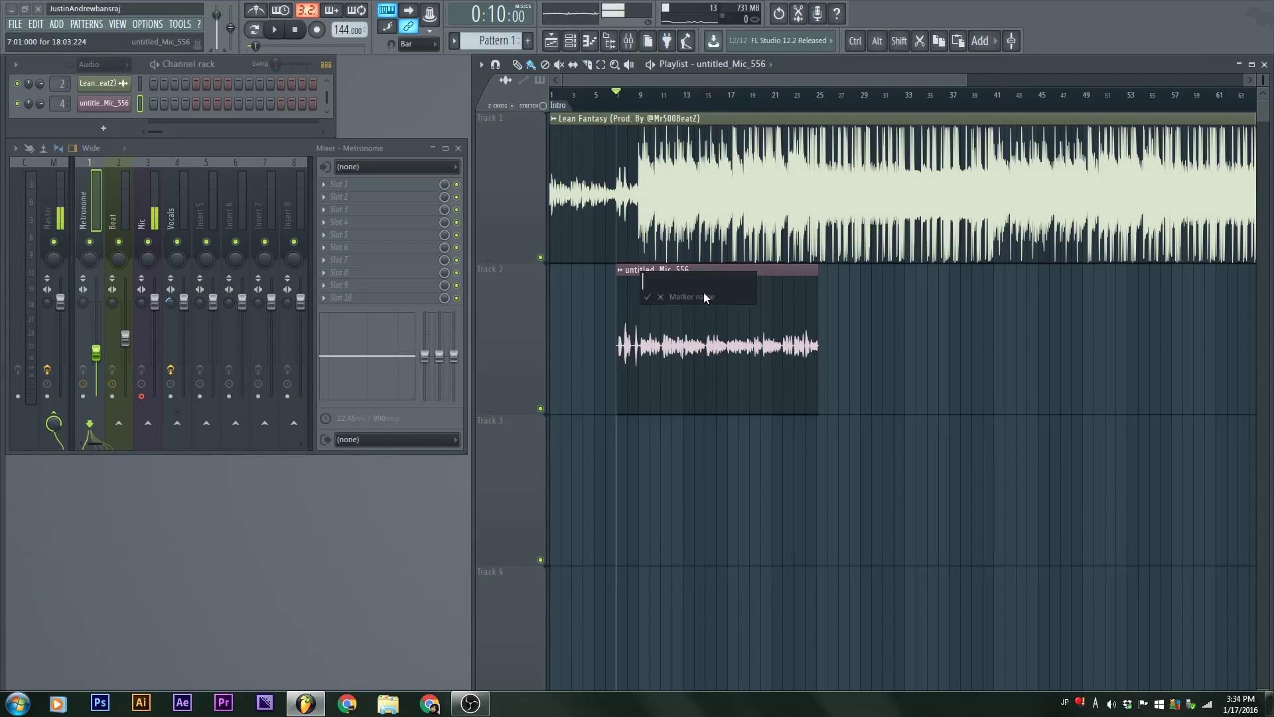
text(V)
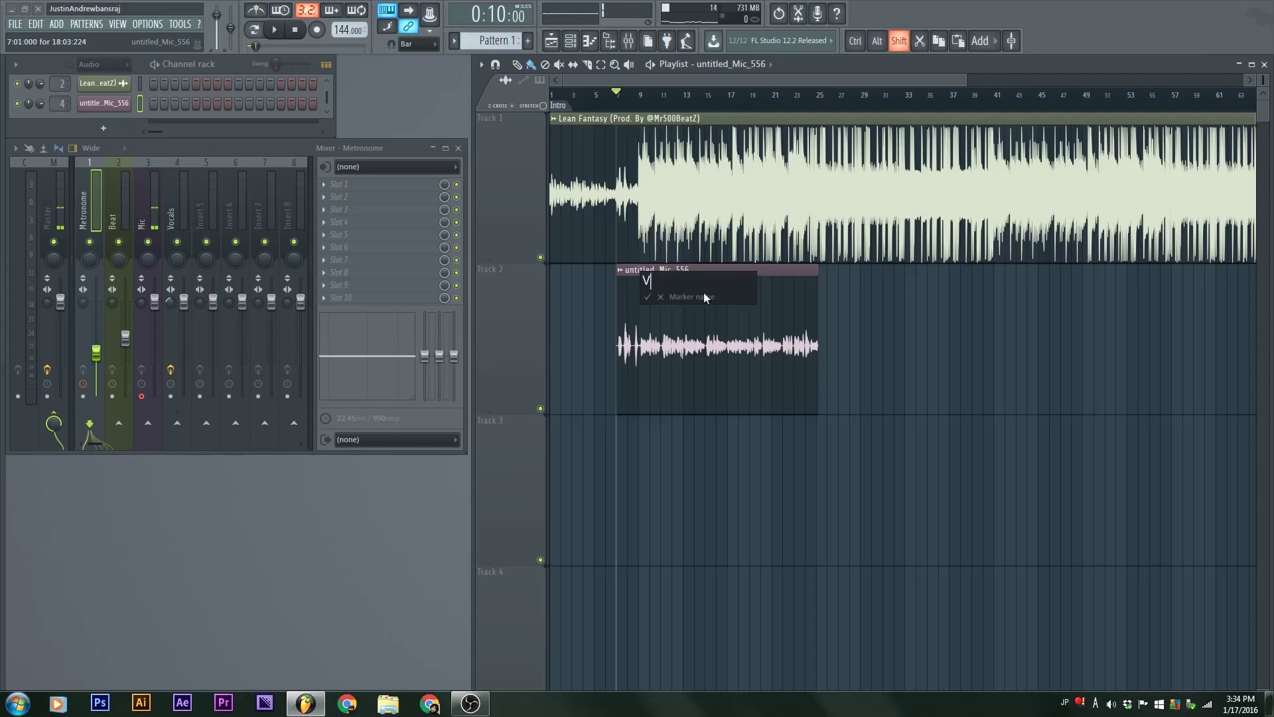
text(erse)
key(Return)
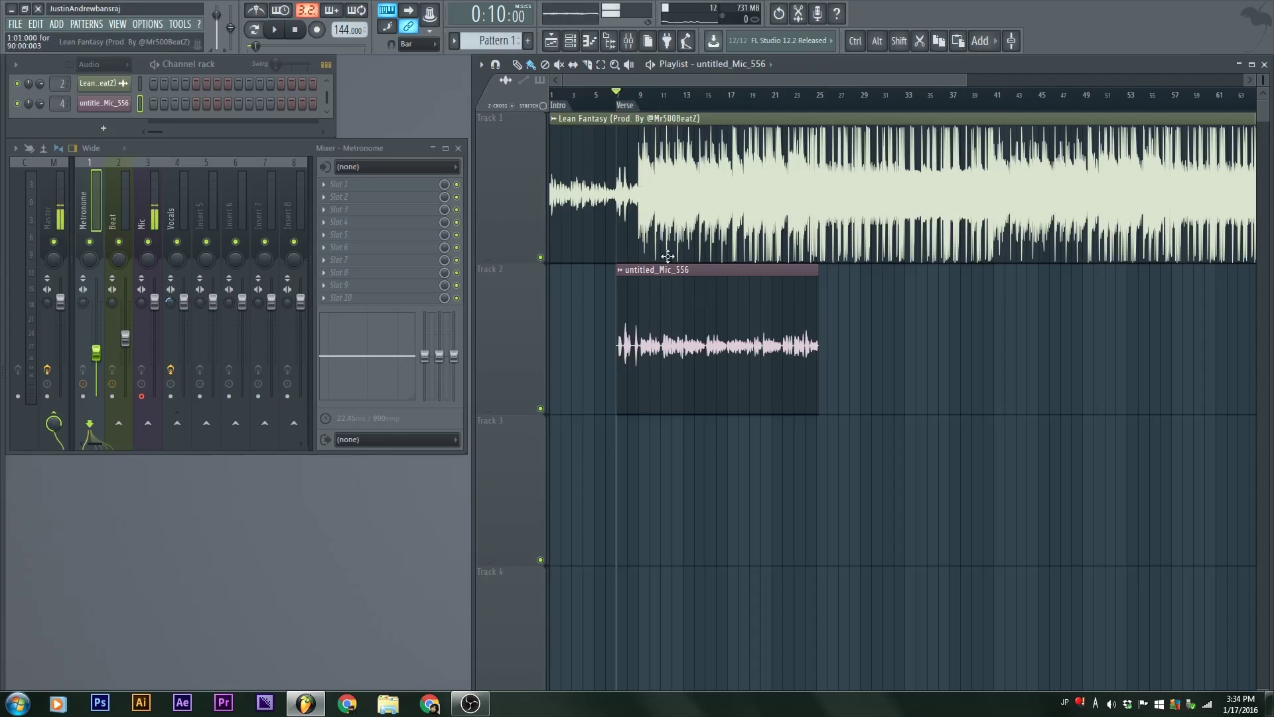
scroll(624, 104, up, 3)
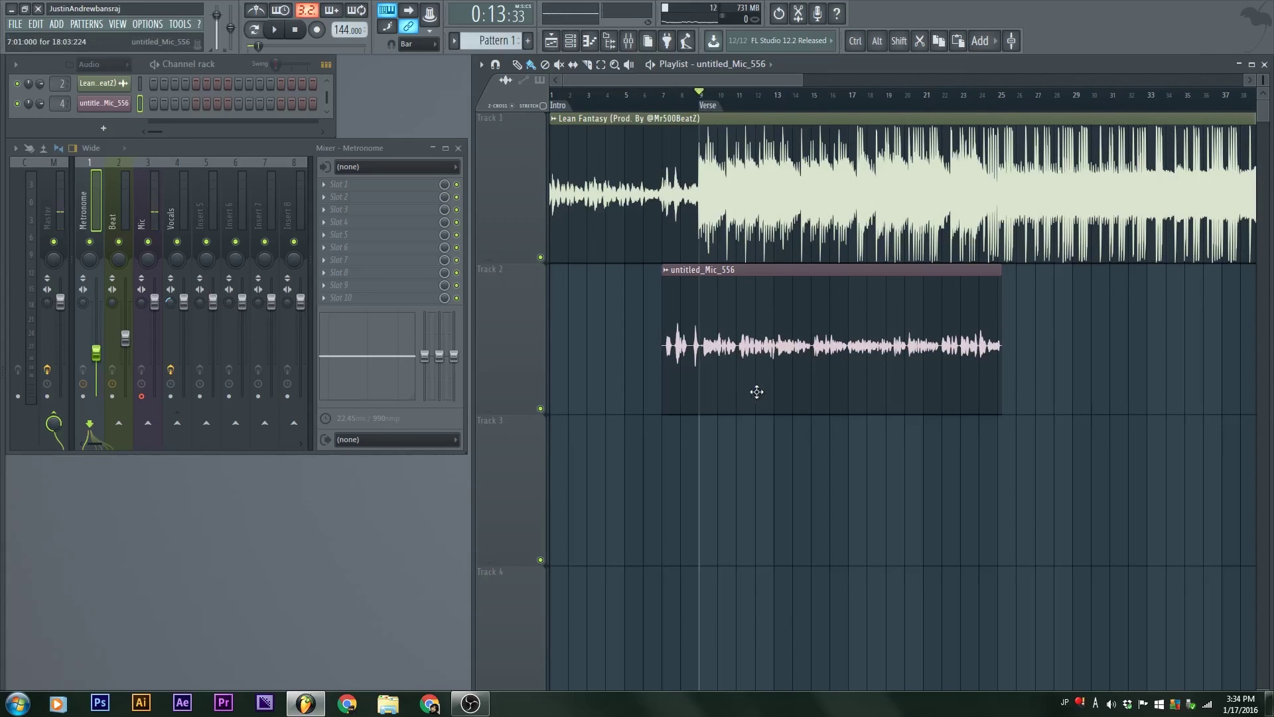
scroll(751, 340, down, 3)
scroll(751, 340, down, 2)
scroll(703, 356, down, 2)
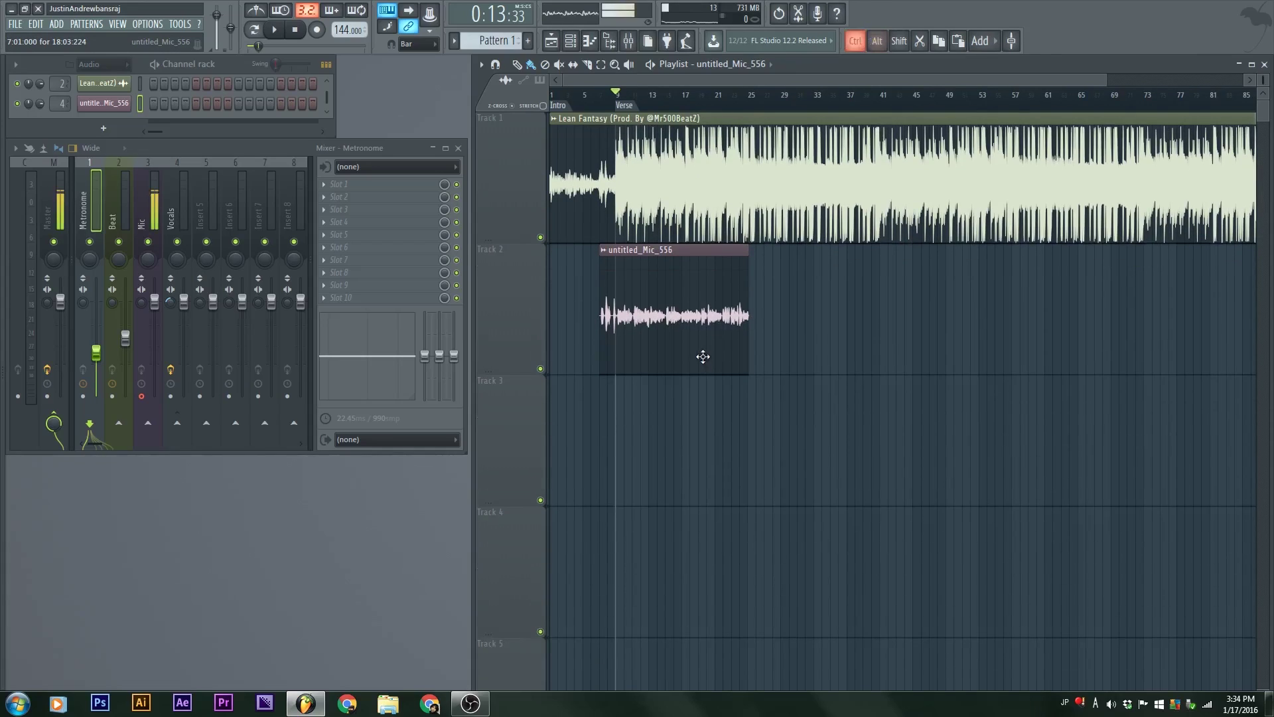
scroll(663, 349, down, 2)
scroll(619, 343, down, 1)
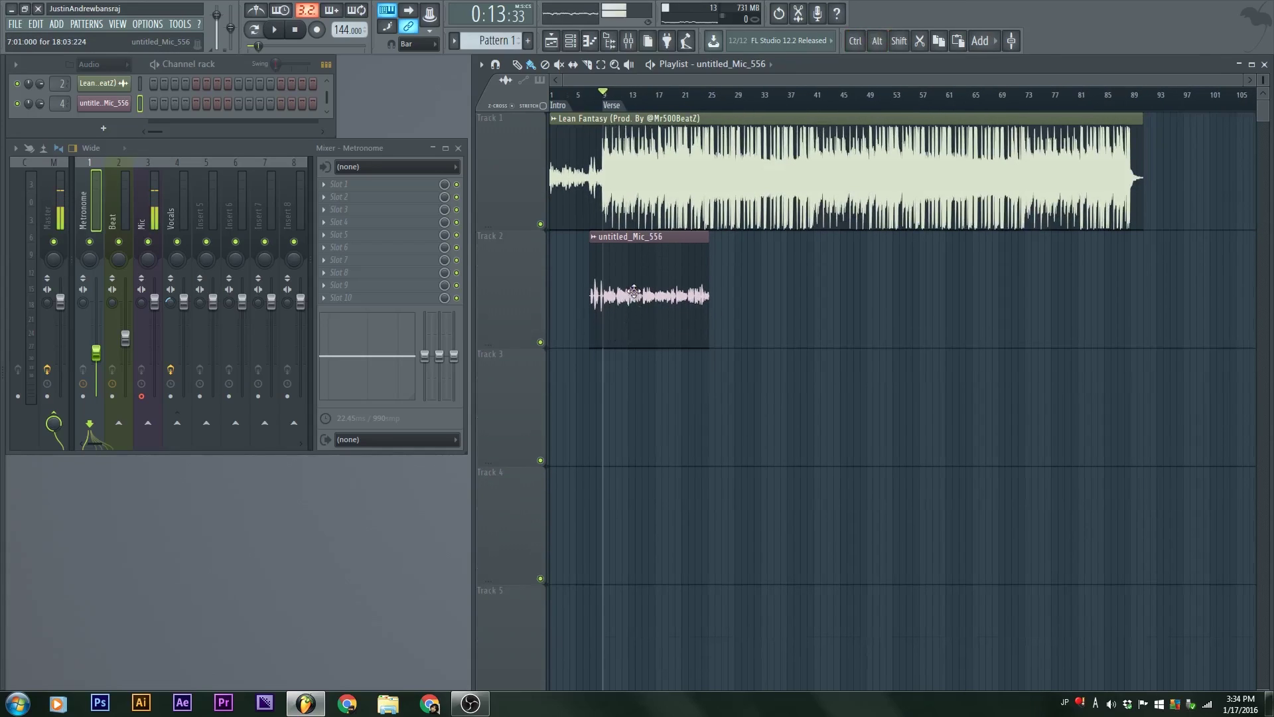